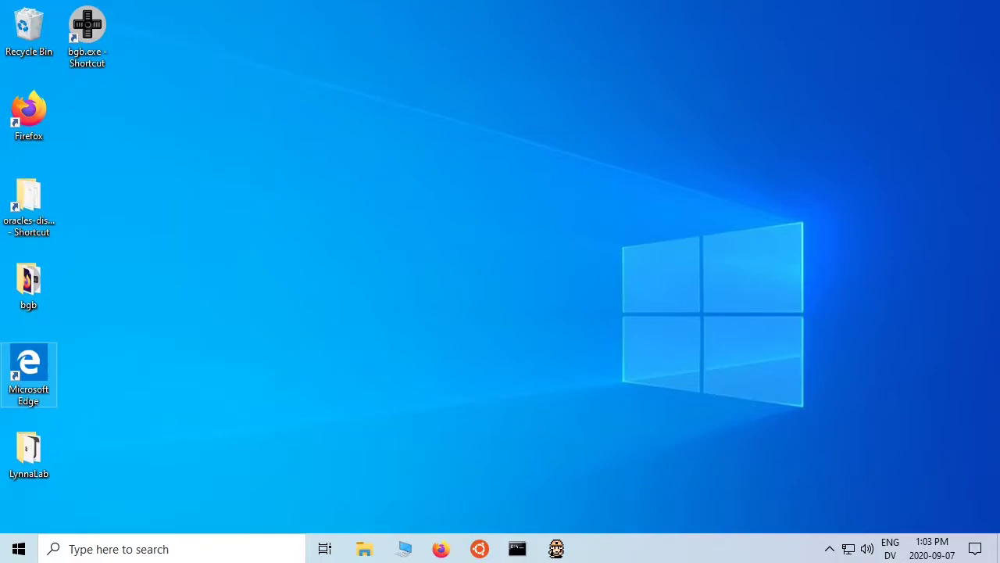
- Open LynnaLab and repaint parts of the current room with path and water tiles
left_click(568, 547)
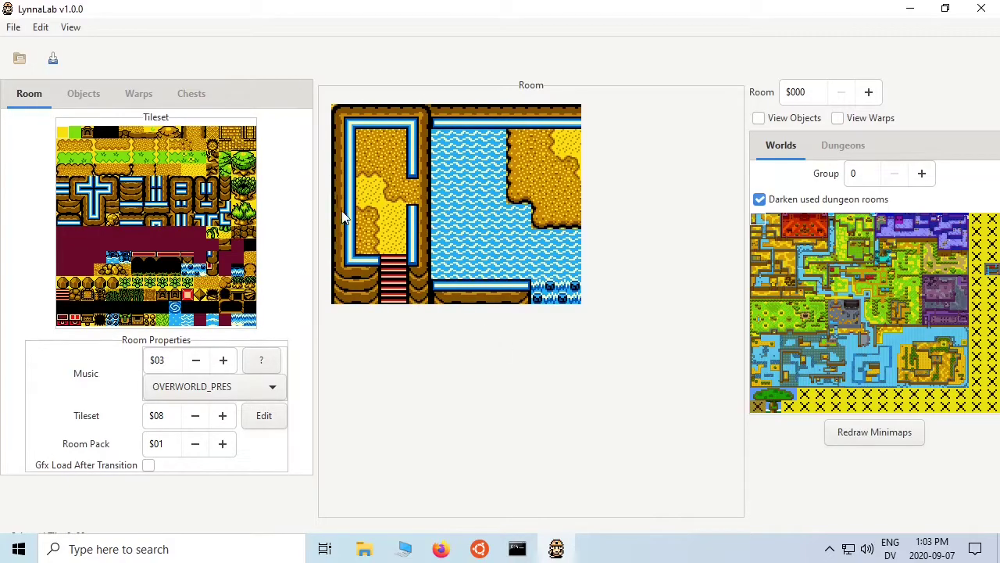
right_click(388, 221)
mouse_move(396, 133)
left_mouse_down()
mouse_move(384, 124)
mouse_move(516, 172)
mouse_move(445, 207)
mouse_move(443, 243)
left_mouse_up()
right_click(487, 162)
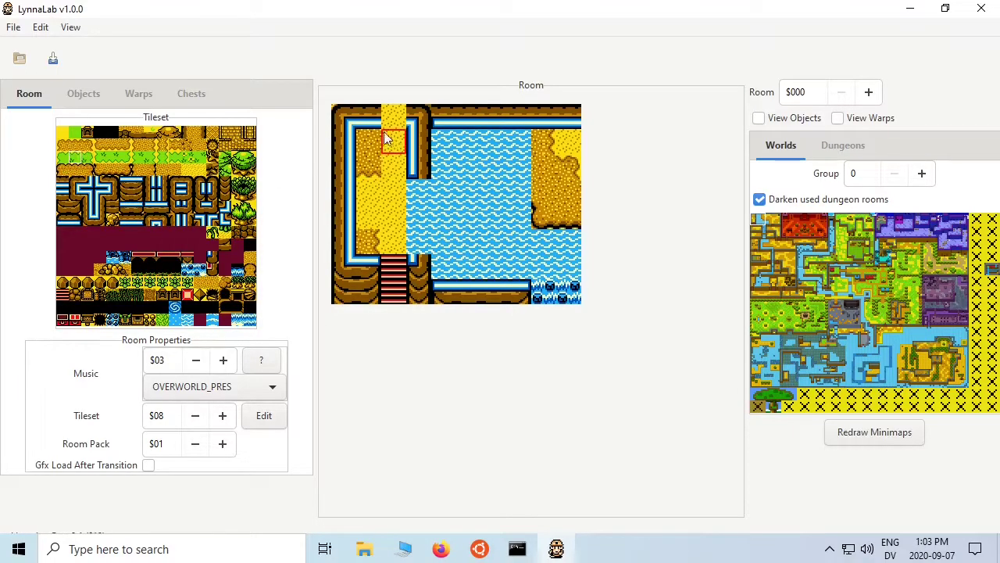
mouse_move(344, 117)
left_mouse_down()
mouse_move(478, 132)
mouse_move(480, 121)
mouse_move(539, 118)
left_mouse_up()
- Go to shop room $068, paint grass over the strip left of the shop, and list its objects
left_click(877, 323)
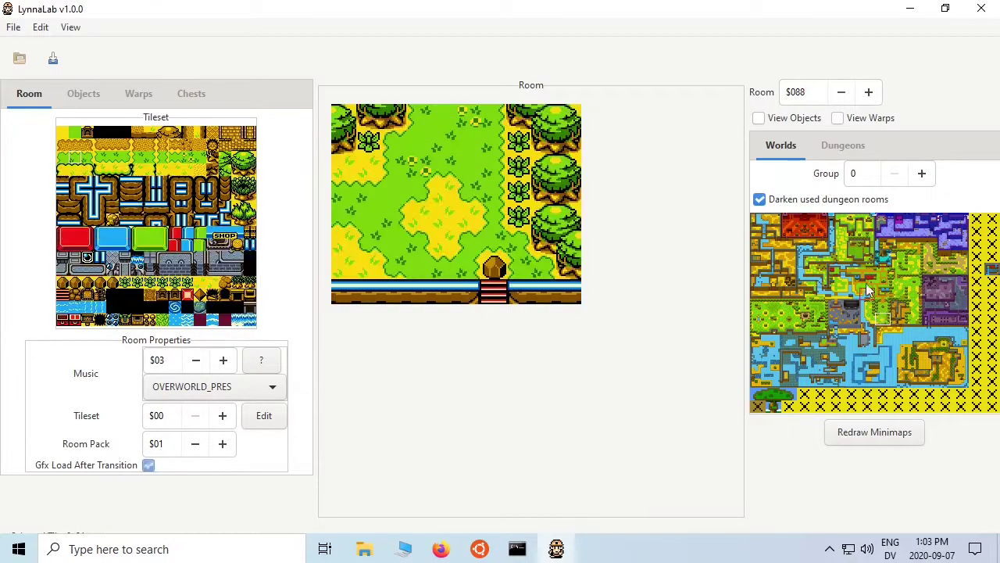
left_click(867, 287)
left_click(883, 296)
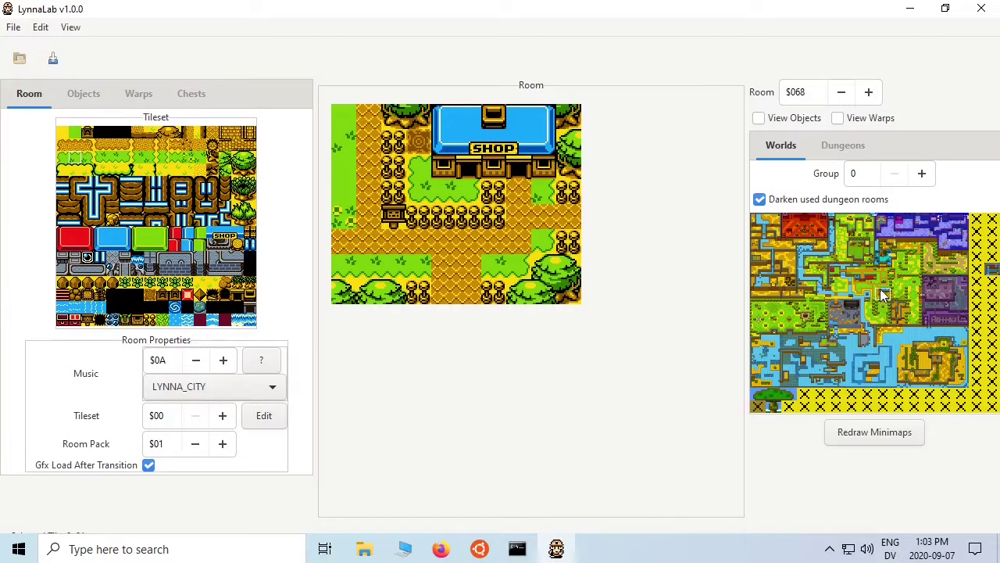
right_click(346, 196)
left_click_drag(393, 198, 393, 134)
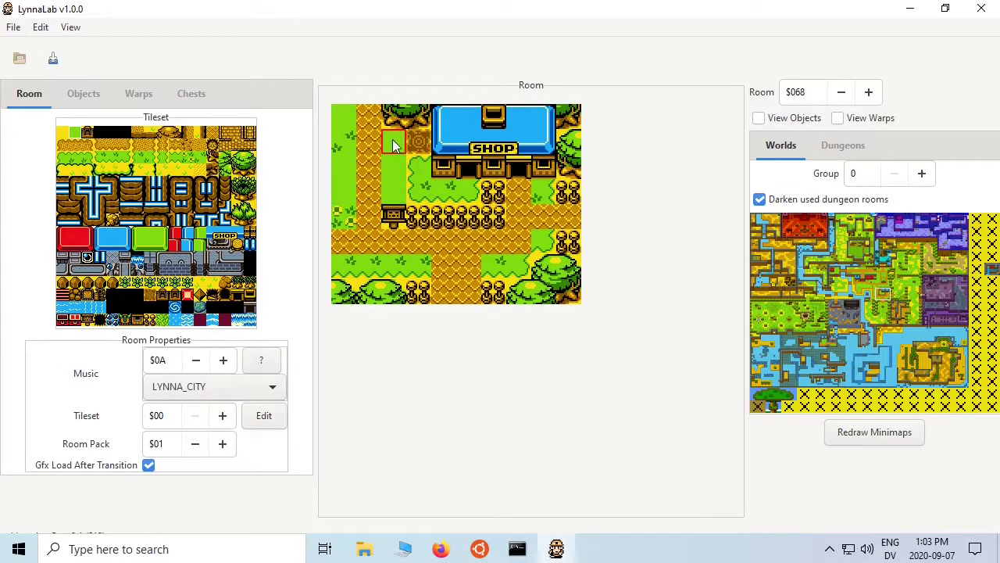
left_click(82, 95)
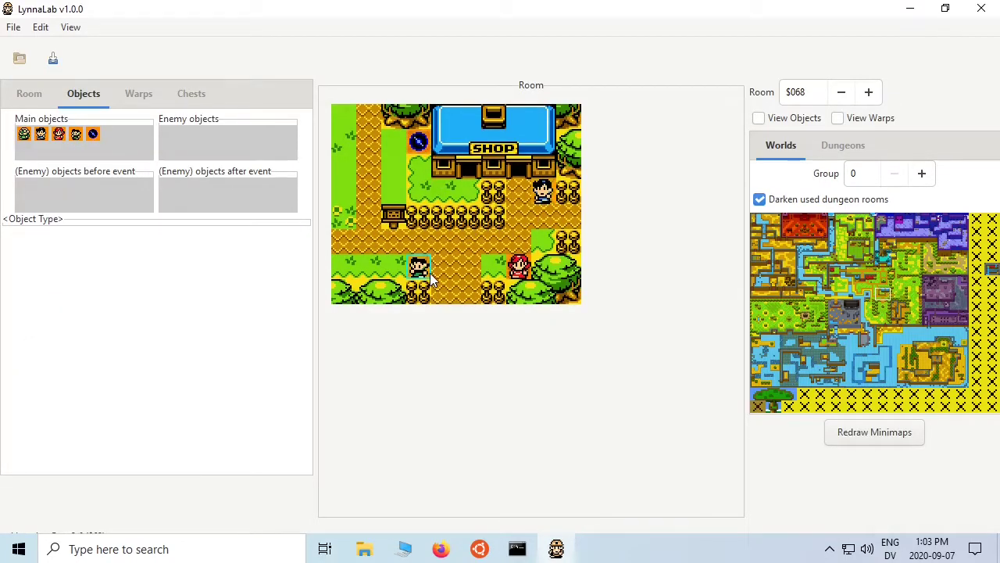
- Move the villager slightly, and move the time portal to Y $18
mouse_move(540, 199)
left_mouse_down()
mouse_move(497, 228)
mouse_move(550, 192)
left_mouse_up()
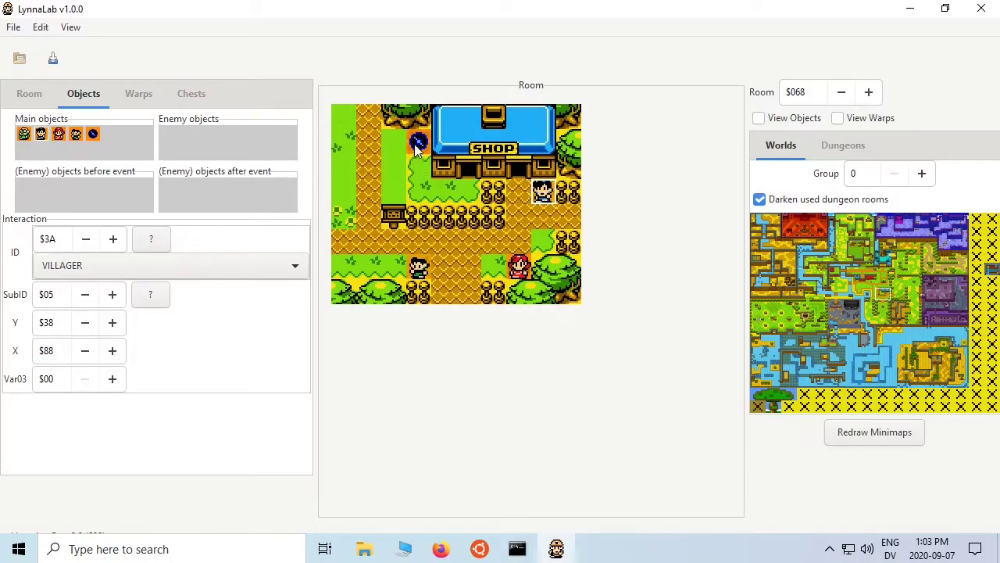
left_click_drag(425, 151, 417, 173)
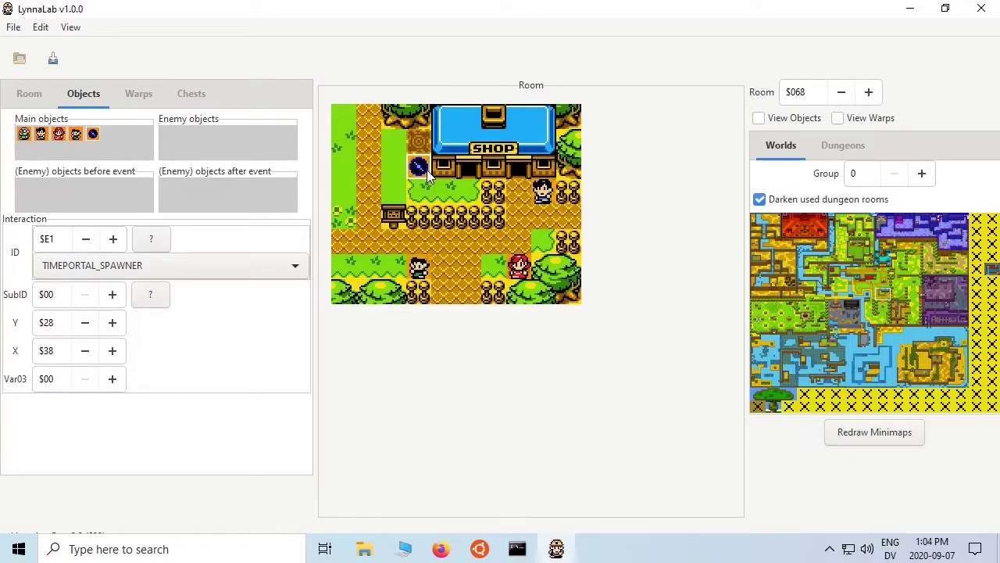
left_click_drag(426, 173, 419, 144)
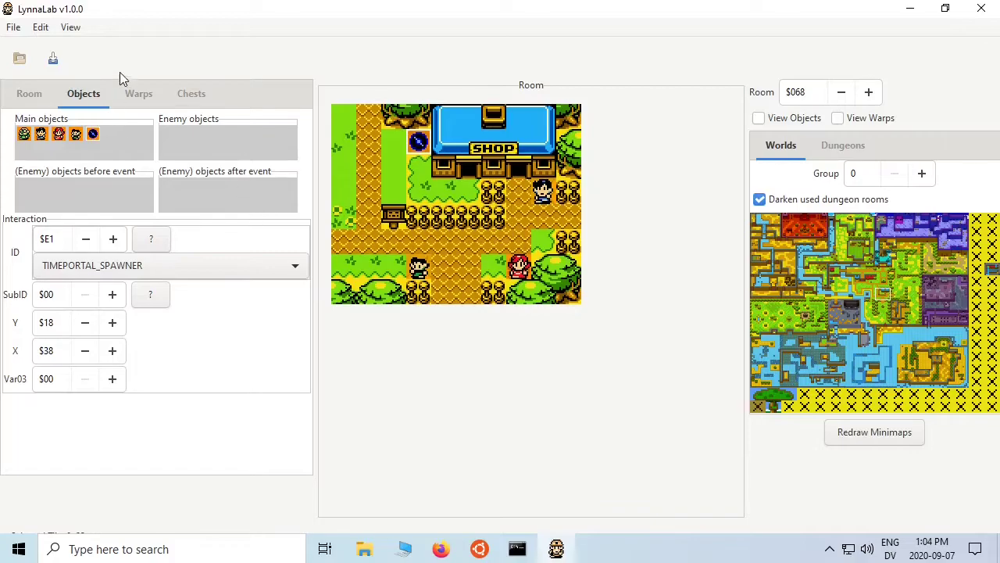
- Follow warp 2 to room $25F, then follow its warp on to room $27E
left_click(136, 93)
right_click(520, 166)
left_click(568, 264)
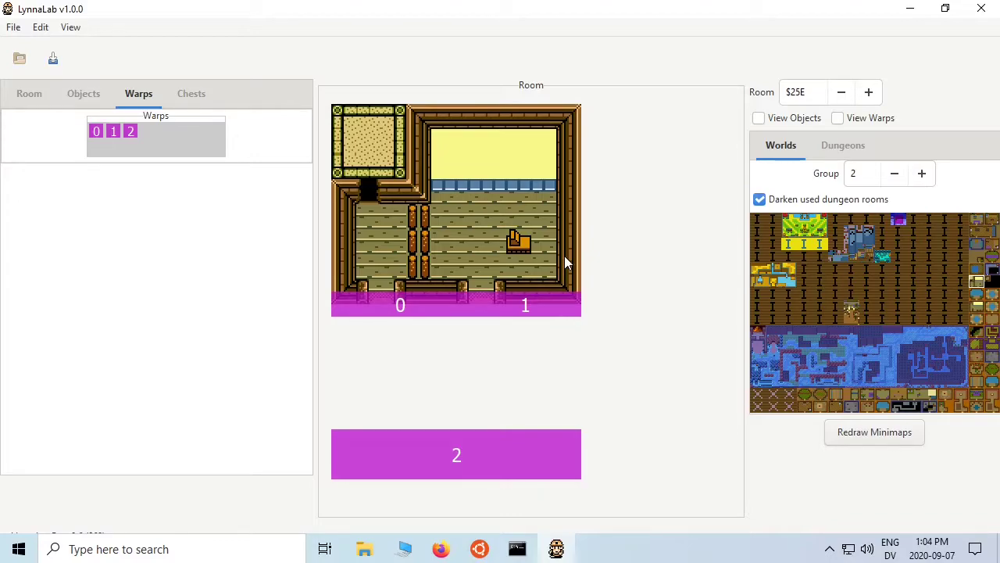
right_click(480, 447)
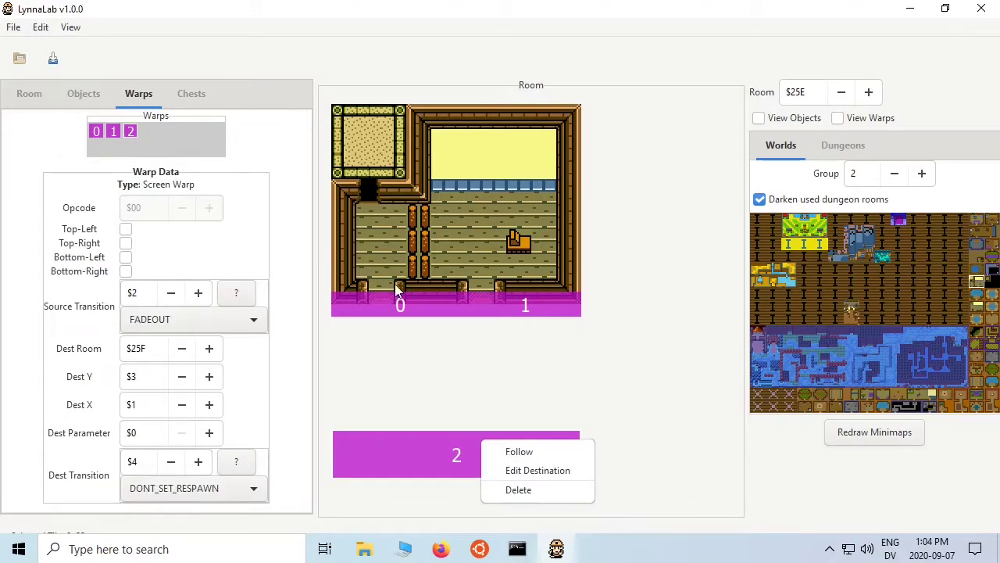
left_click(440, 442)
right_click(440, 437)
left_click(469, 449)
right_click(365, 149)
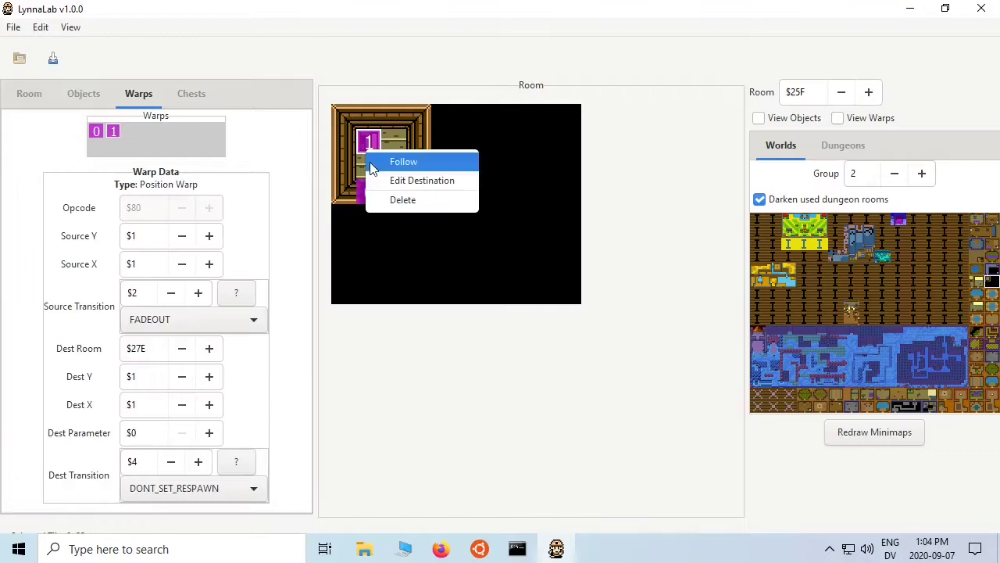
left_click(398, 159)
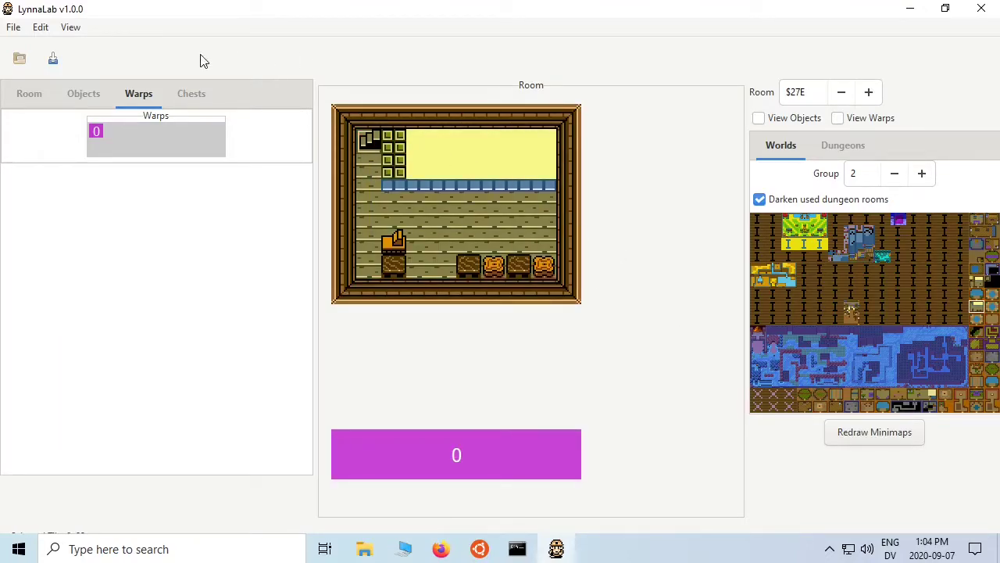
- View the room's chests, then show the dungeon 2 map in the overview
left_click(191, 93)
left_click(858, 145)
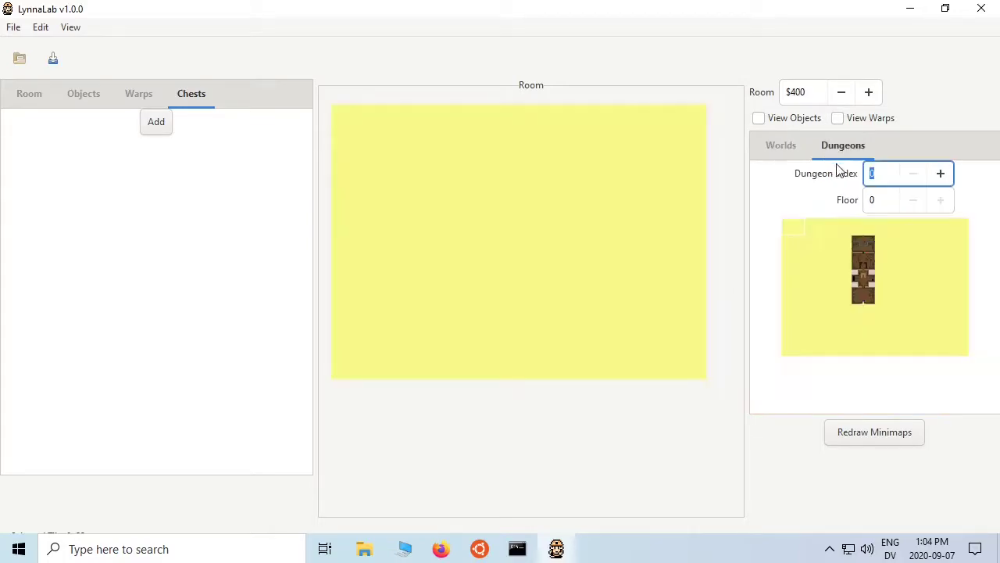
left_click(940, 174)
left_click(940, 174)
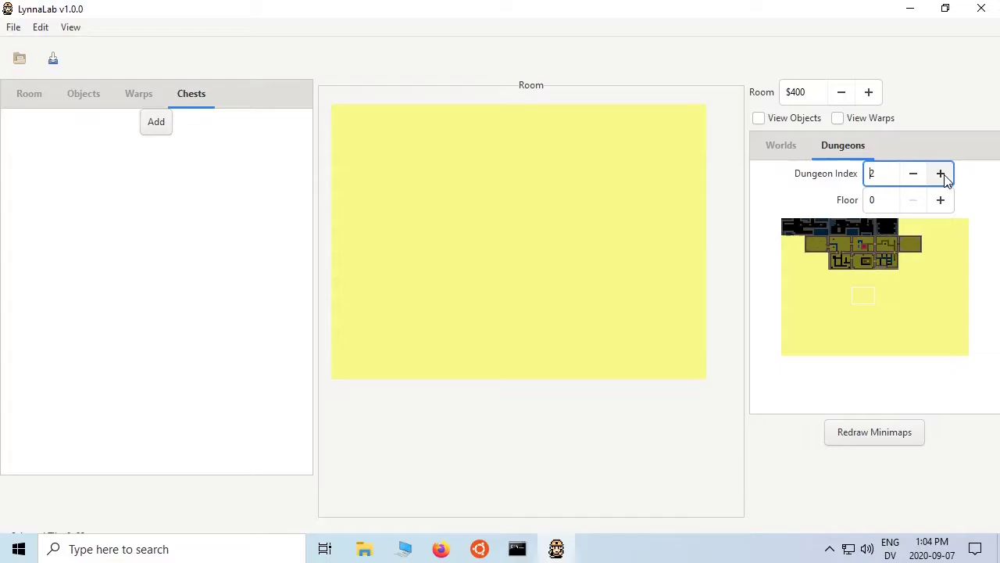
- Minimize LynnaLab, browse oracles-disasm to text/ages, and bring up text.yaml's context menu
left_click(911, 9)
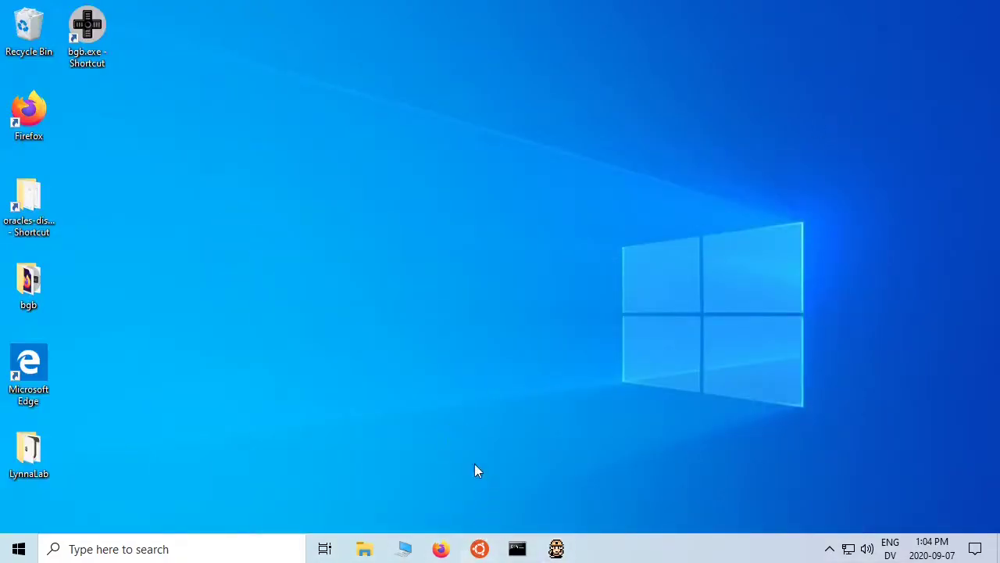
double_click(23, 211)
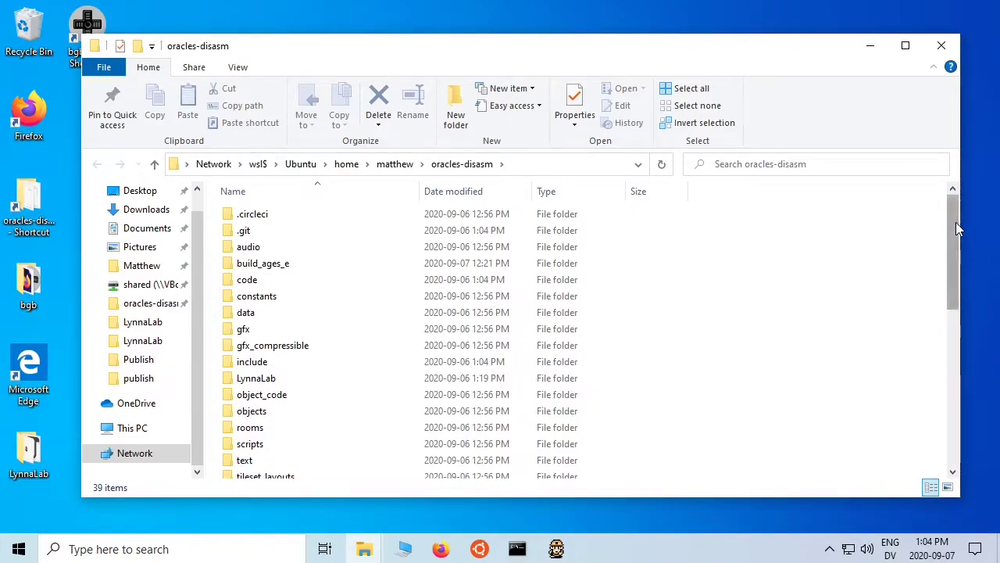
left_click_drag(956, 222, 942, 259)
double_click(249, 386)
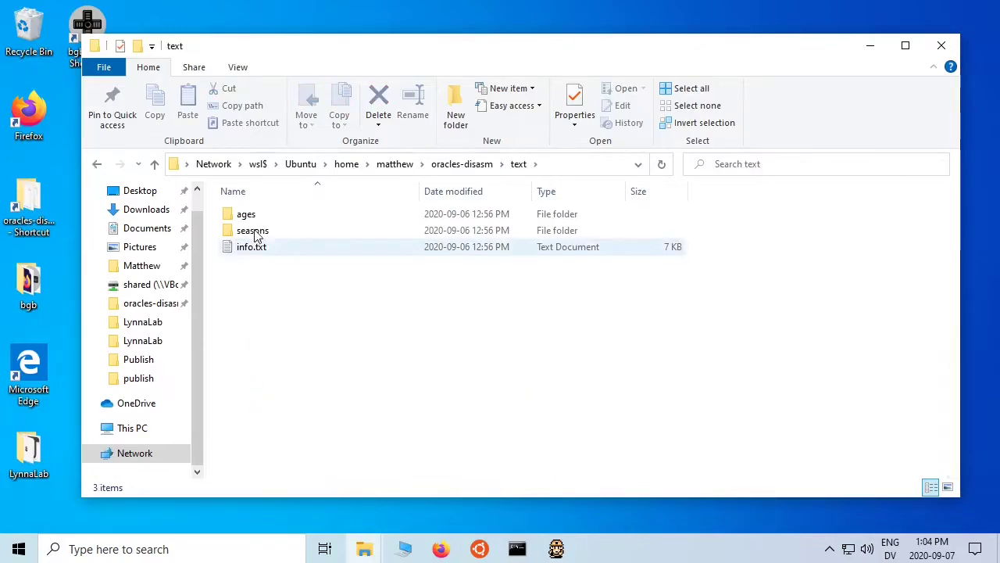
double_click(252, 215)
left_click(257, 227)
right_click(258, 232)
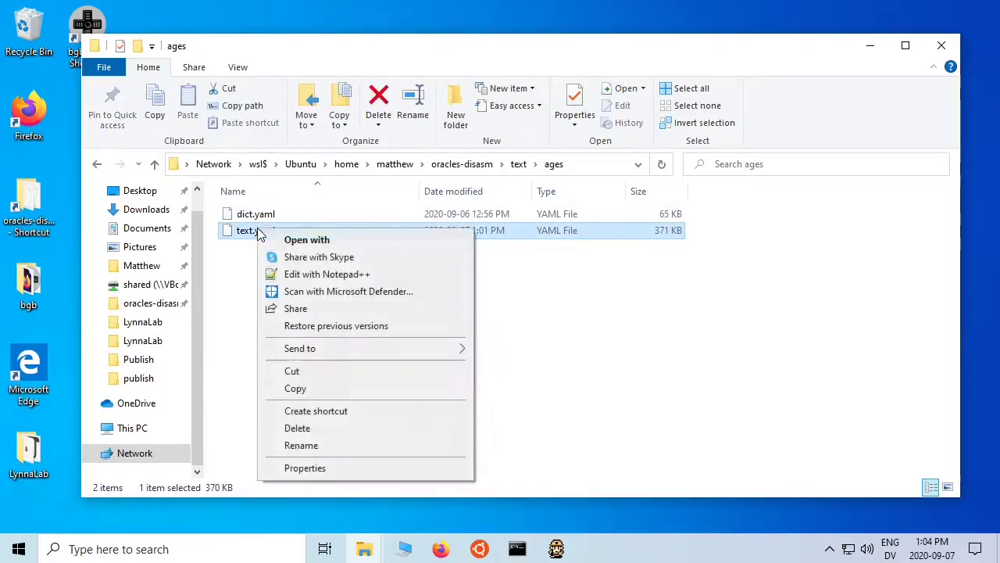
- Open text.yaml in Notepad++ and select the TX_1213 message text
left_click(301, 275)
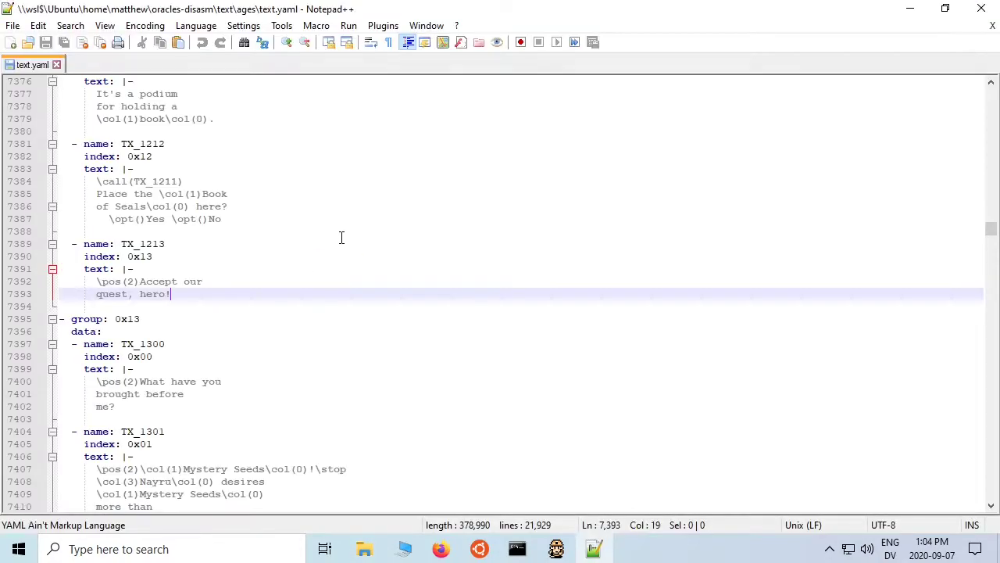
left_click(452, 122)
left_click(175, 294)
left_click_drag(96, 294, 184, 294)
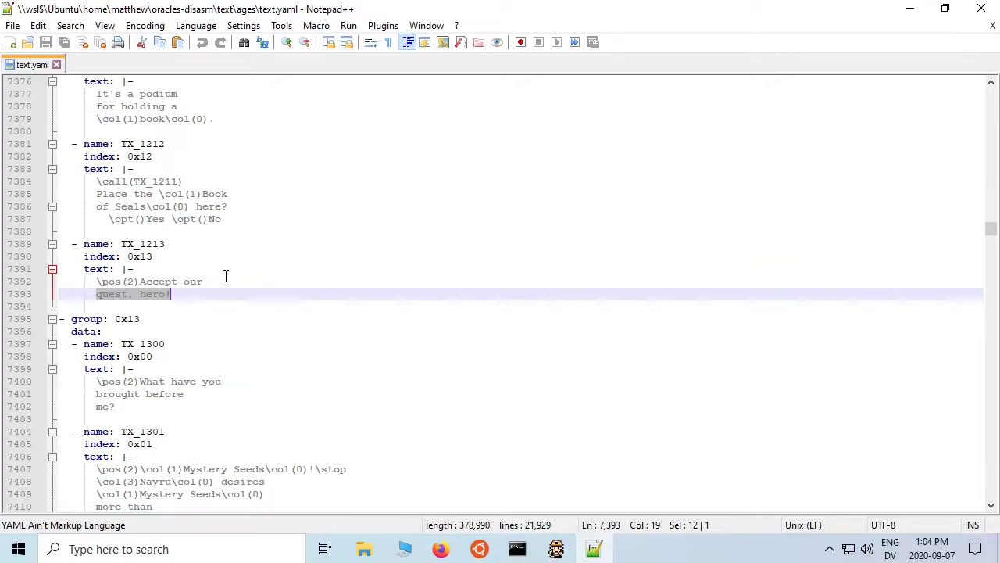
left_click_drag(989, 231, 44, 384)
left_click_drag(221, 352, 134, 345)
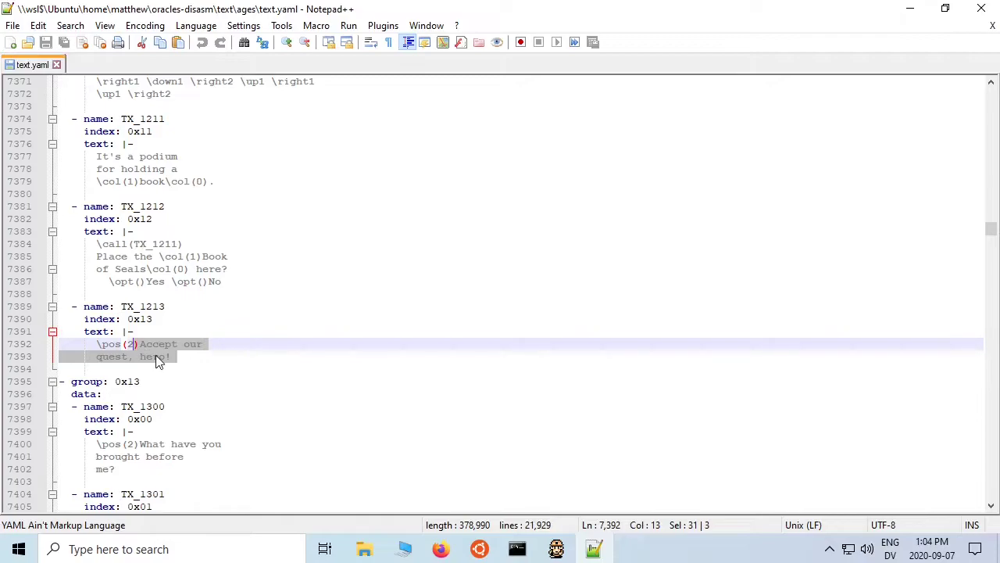
- Replace it with 'I LOVE HACKING ORACLE OF AGES FOR THE GAMEBOY Color' and save the file
key("BackSpace")
type("I LOV")
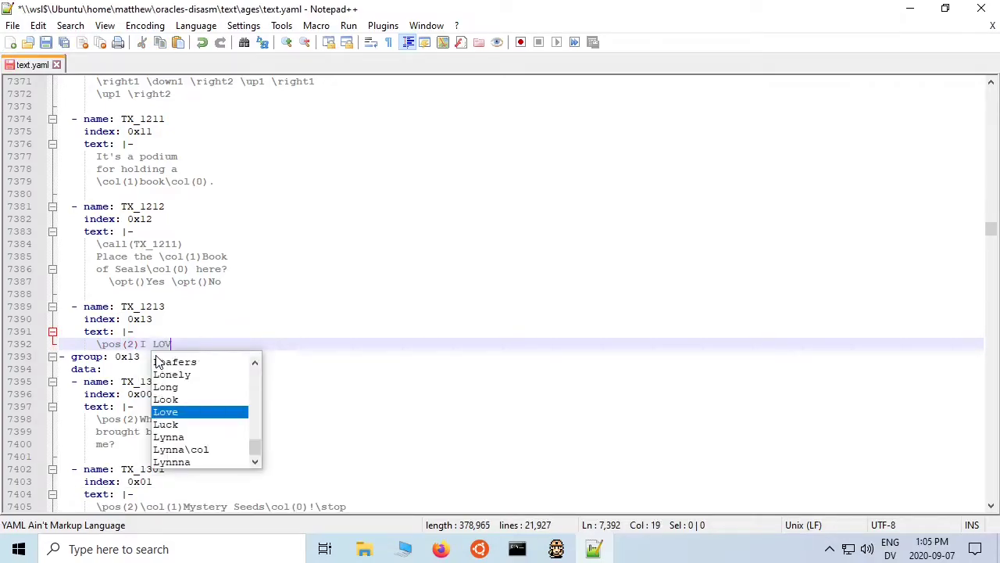
type("E HACKING ORACLE OF ")
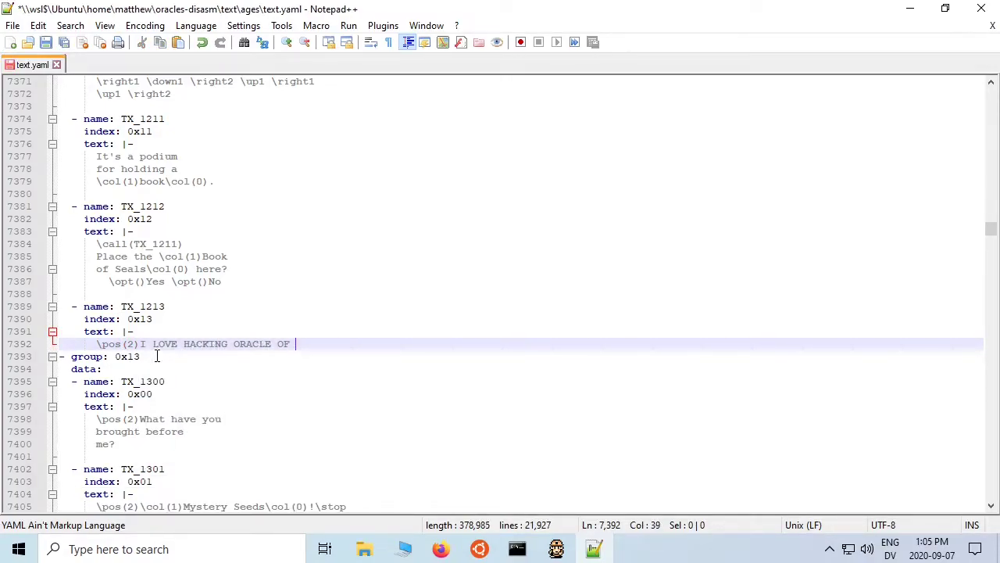
type("AGES FOR THE GAMEBOY COLOR")
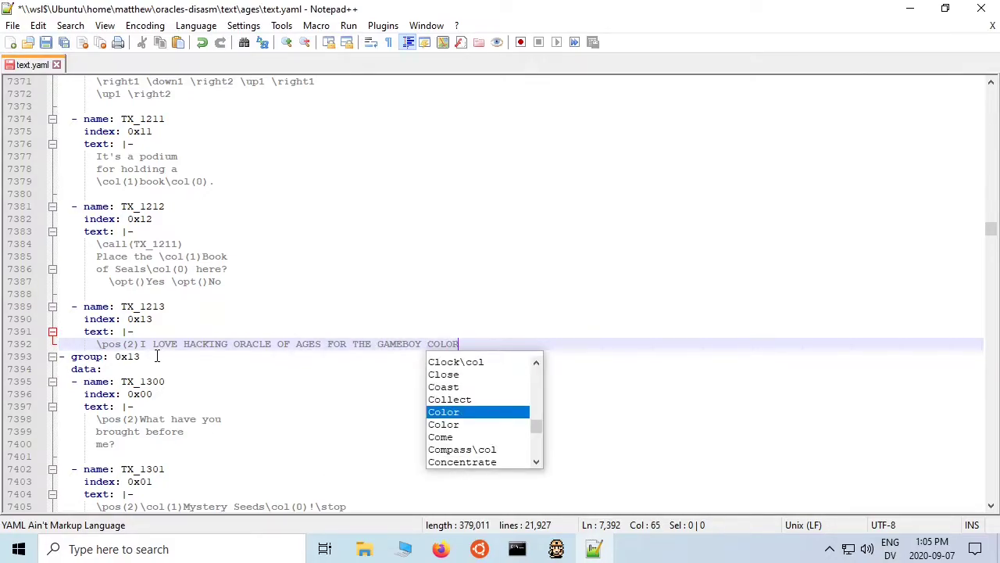
key("Return")
key("Return")
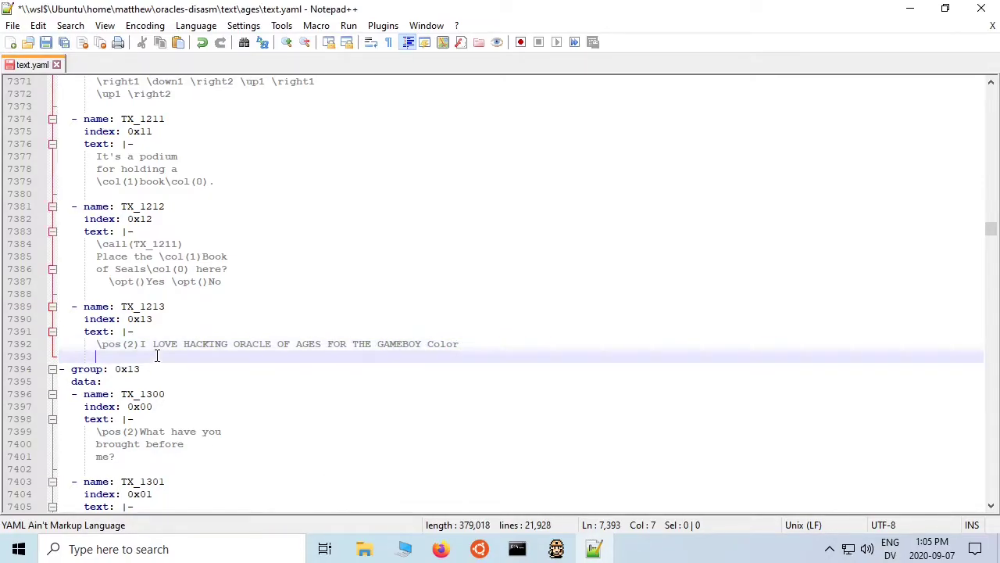
key("BackSpace")
key("ctrl+s")
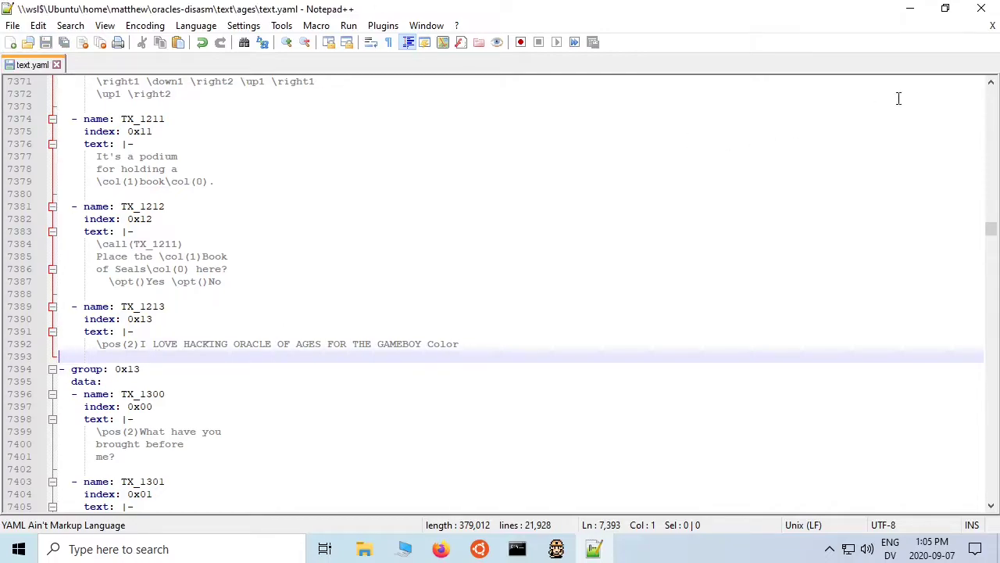
- Minimize Notepad++ and run make in the Ubuntu terminal to rebuild the game
left_click(914, 10)
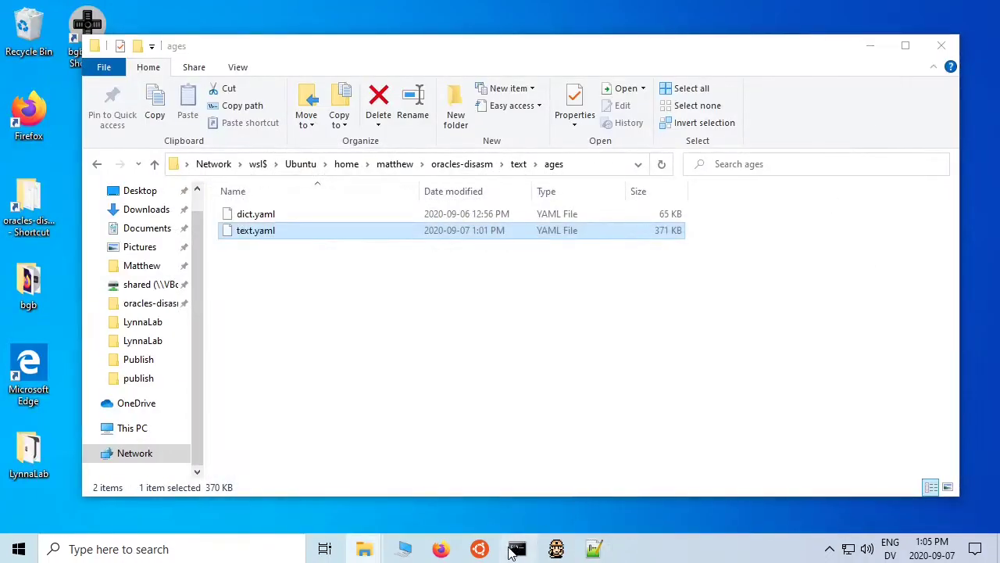
left_click(511, 552)
left_click(674, 353)
left_click(808, 139)
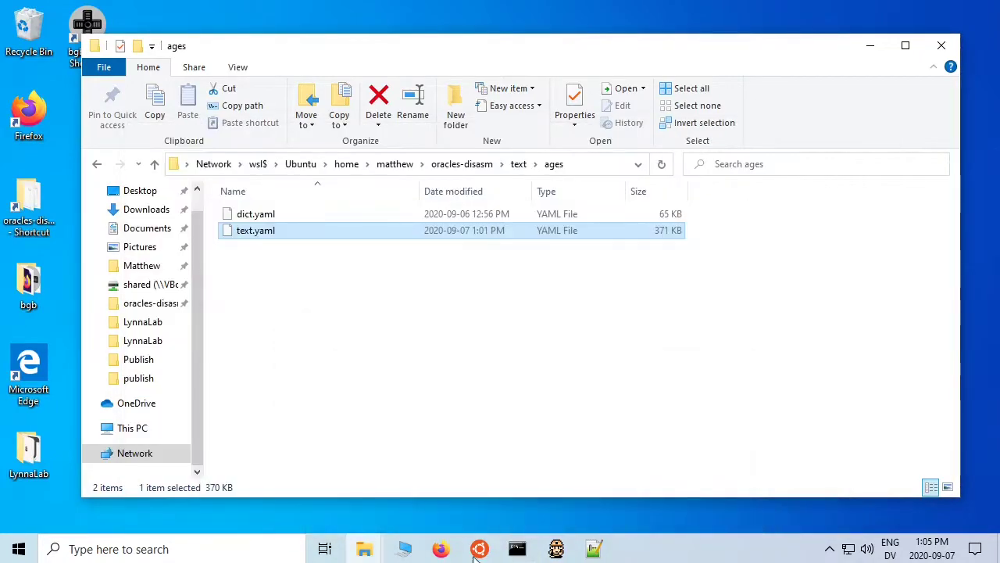
left_click(477, 549)
type("make")
key("Return")
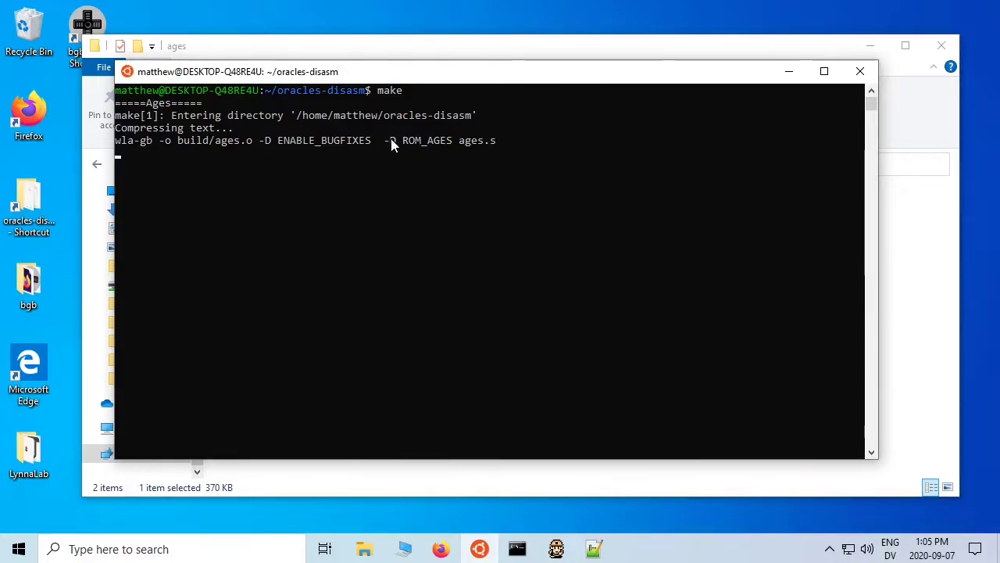
- Return Explorer to the oracles-disasm folder and drag ages.gbc onto bgb
left_click_drag(639, 71, 648, 14)
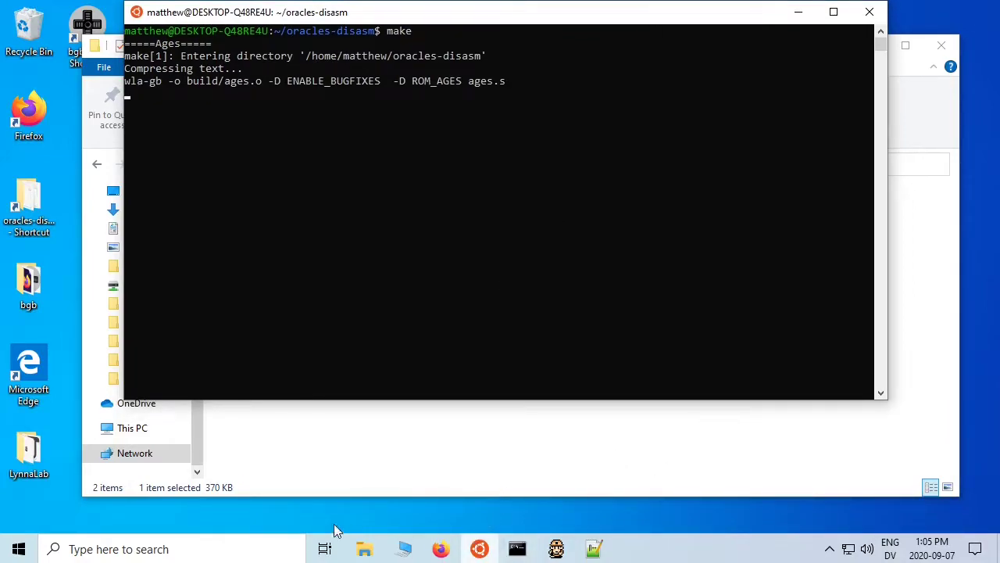
left_click(576, 419)
left_click(98, 164)
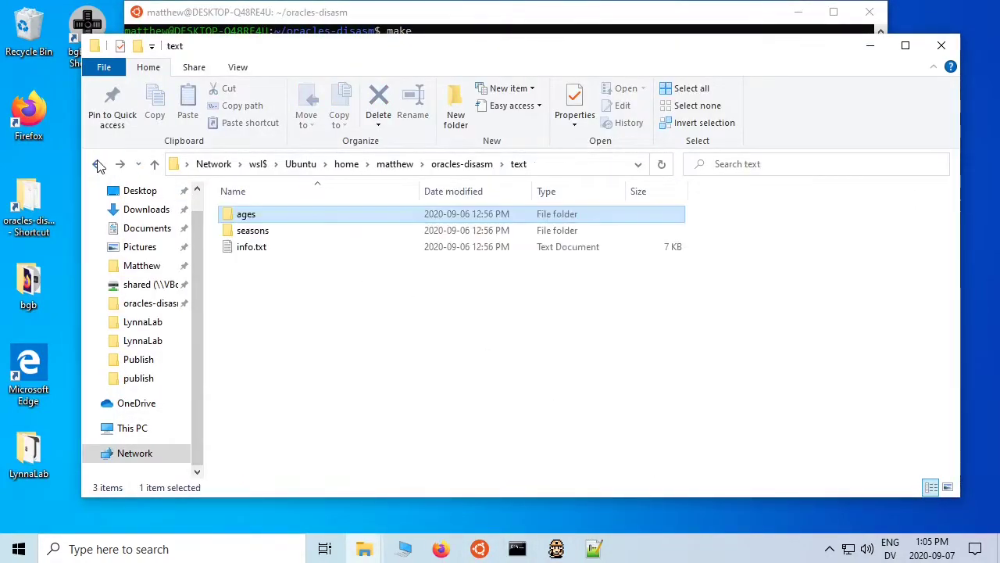
left_click(98, 164)
left_click_drag(360, 57, 434, 80)
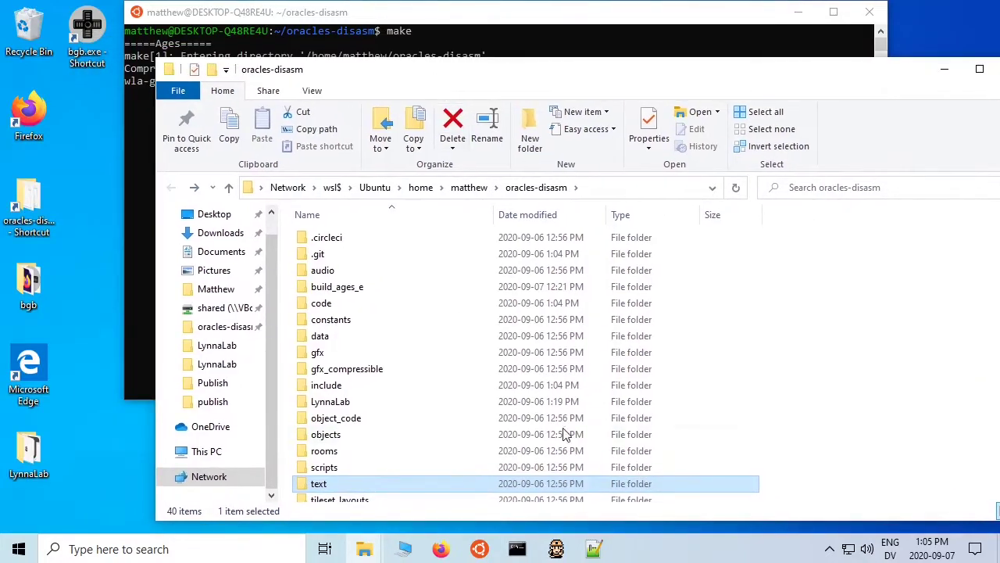
scroll(566, 435, "down", 6)
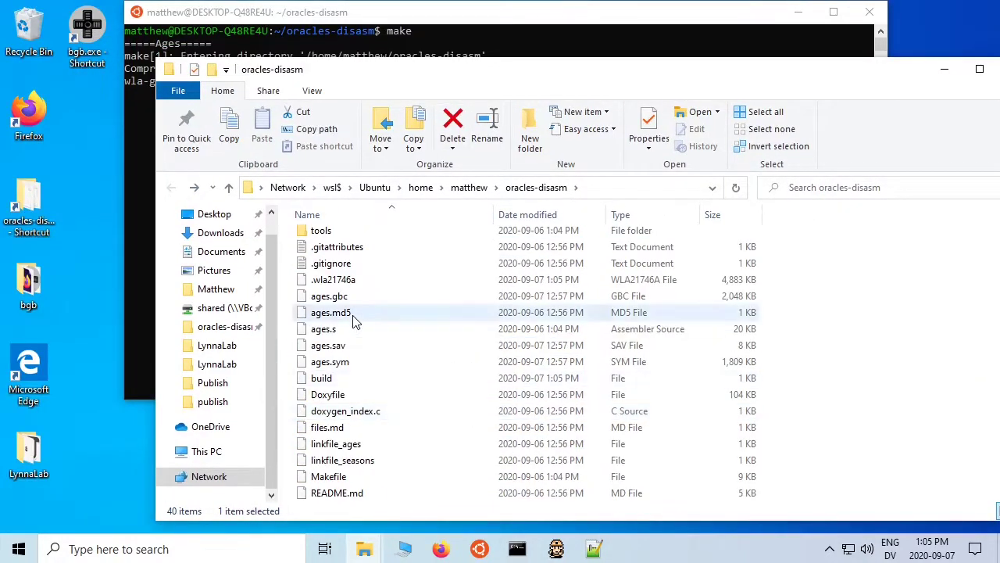
left_click(354, 315)
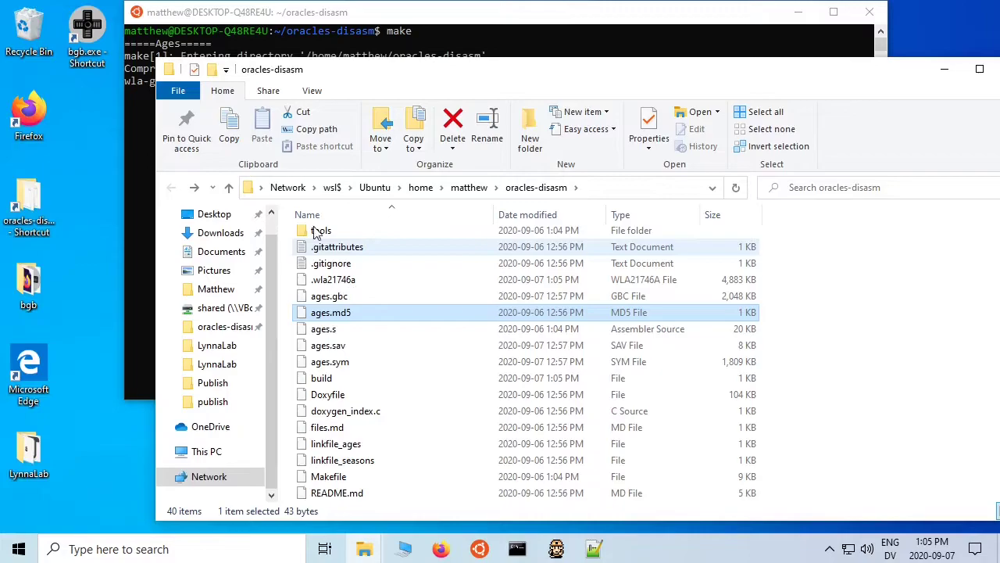
left_click(249, 43)
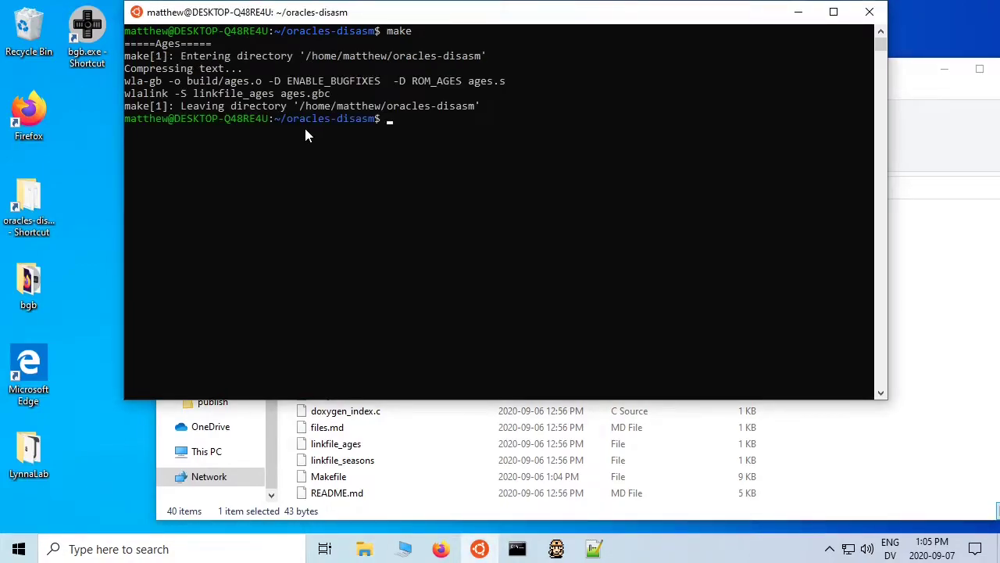
left_click(446, 427)
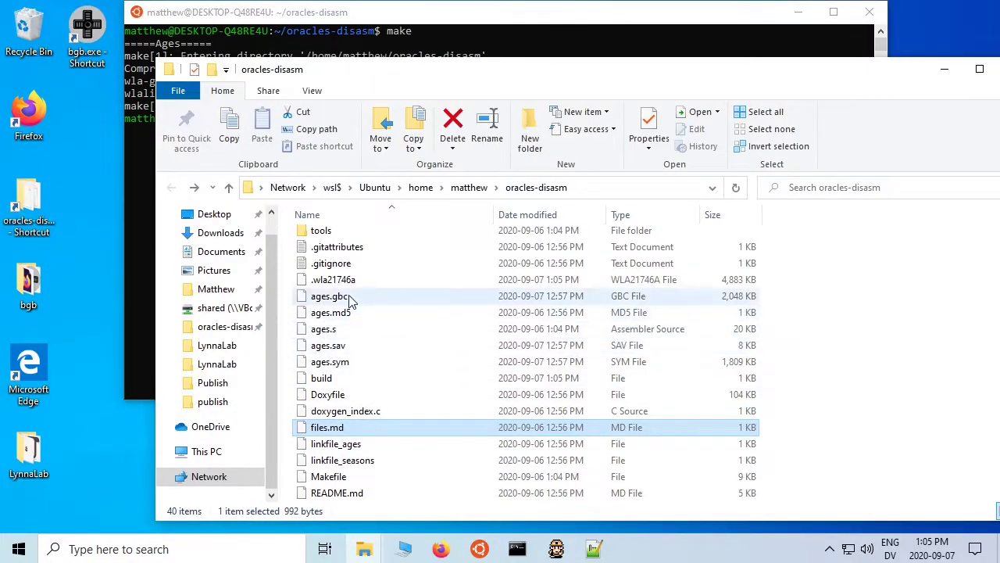
left_click_drag(349, 302, 88, 61)
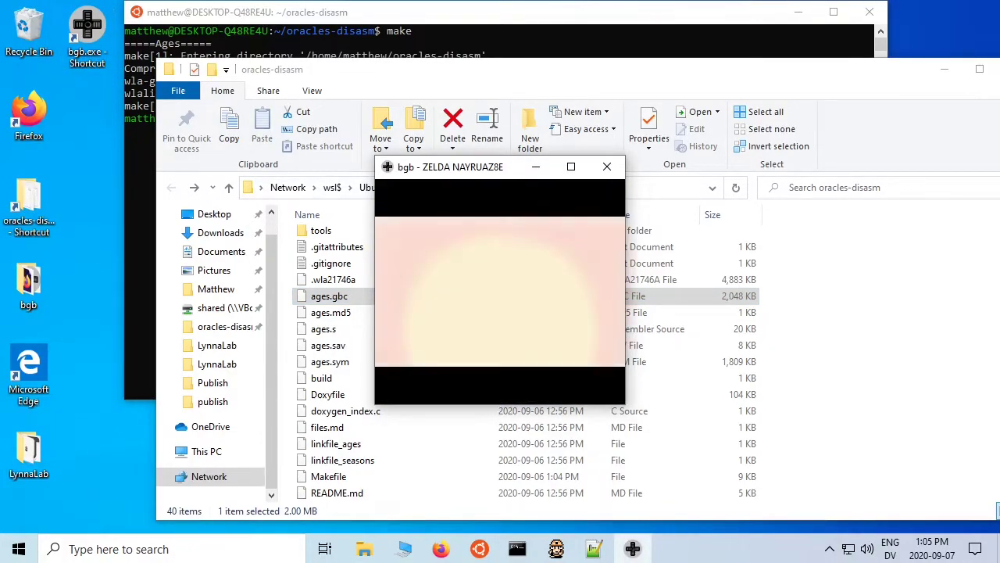
- Start save file 1, read the new custom message, then close bgb
key("Return")
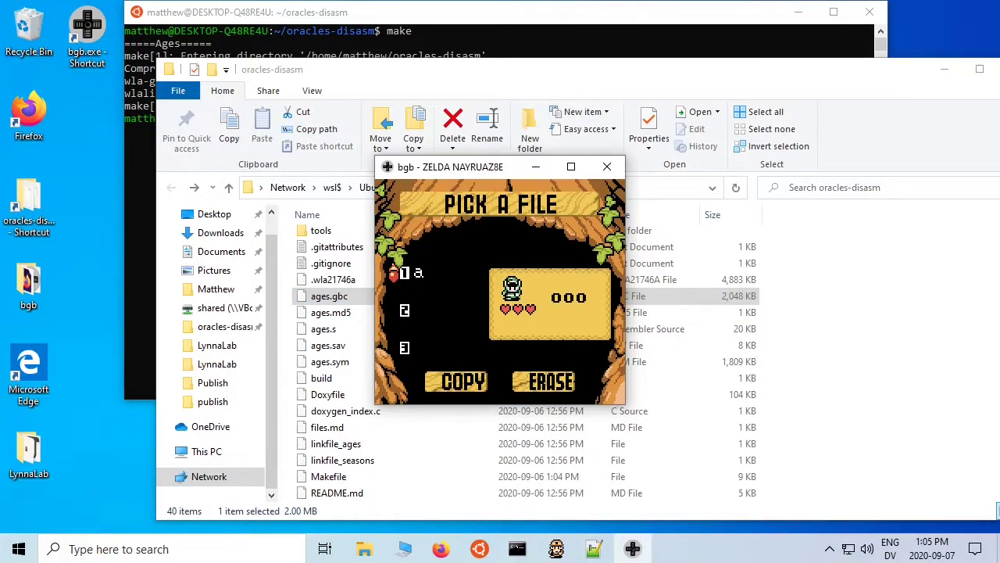
key("Return")
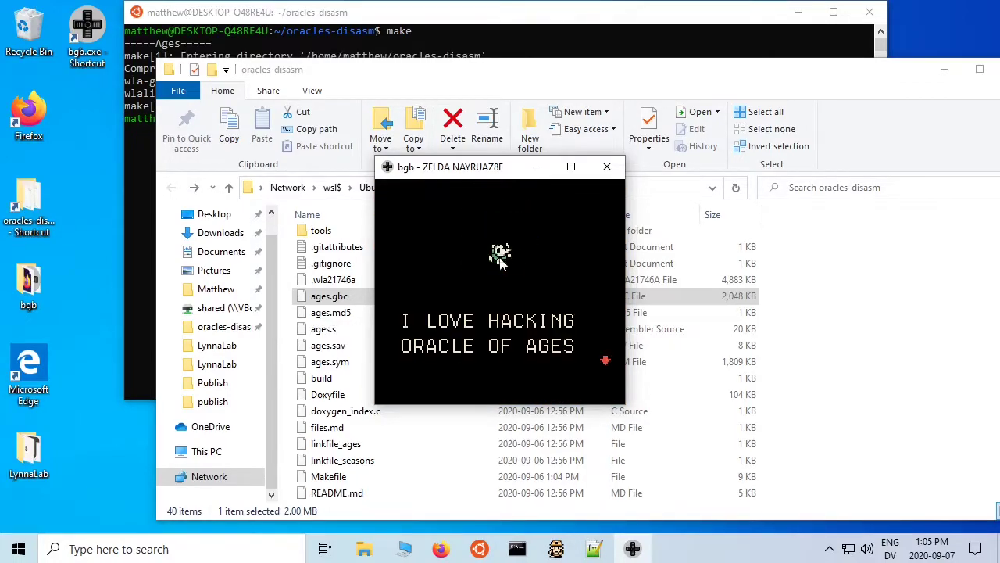
key("Return")
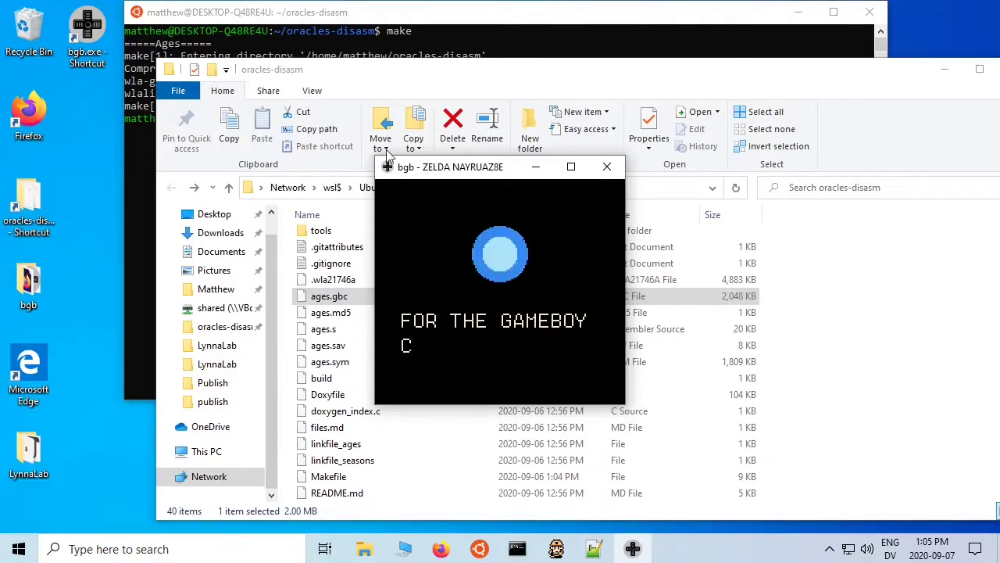
left_click(607, 167)
left_click(897, 379)
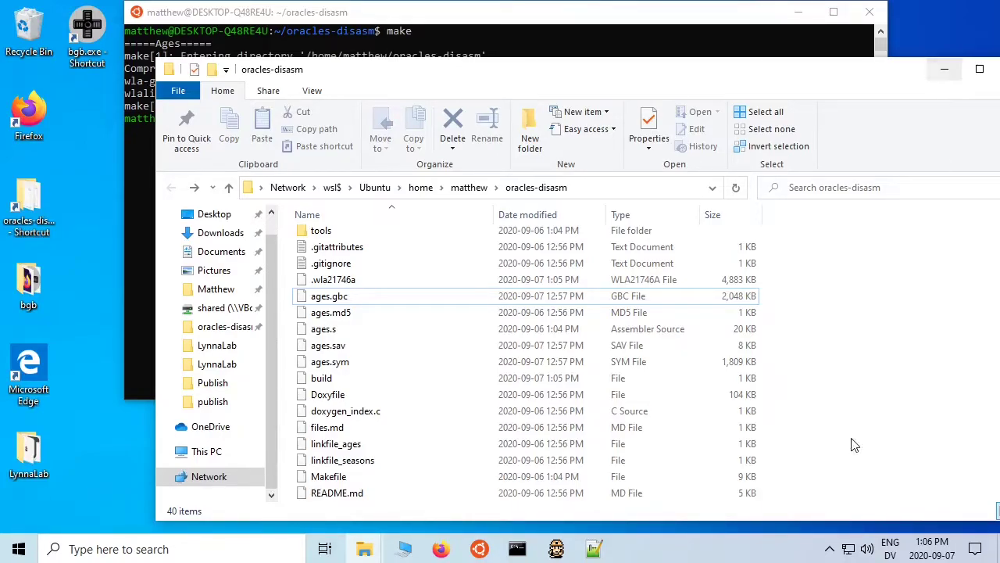
- Back in Notepad++, highlight the TX_1213 message on line 7392, then clear the selection
key("alt+Tab")
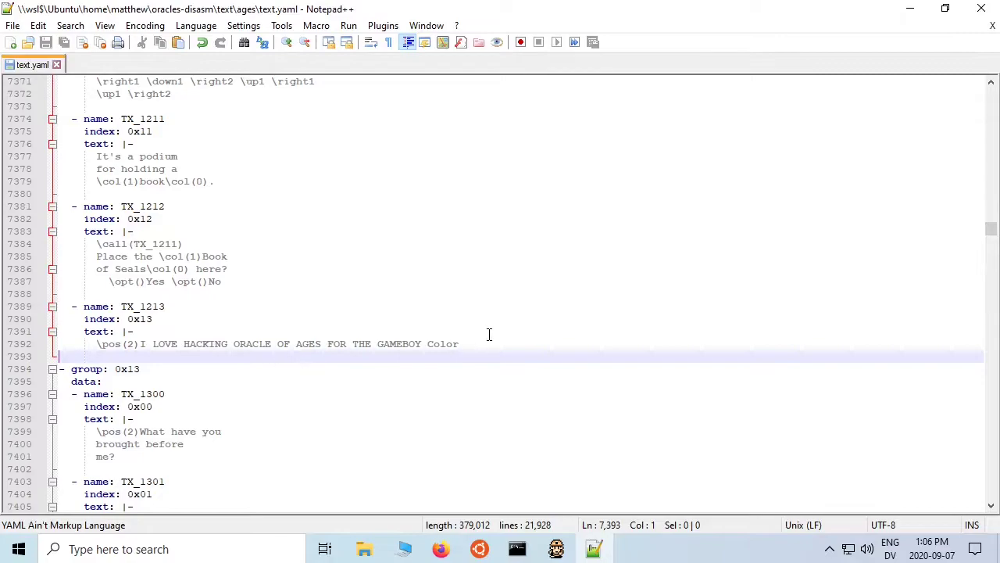
left_click(472, 334)
left_click(487, 344)
left_click_drag(486, 343, 134, 353)
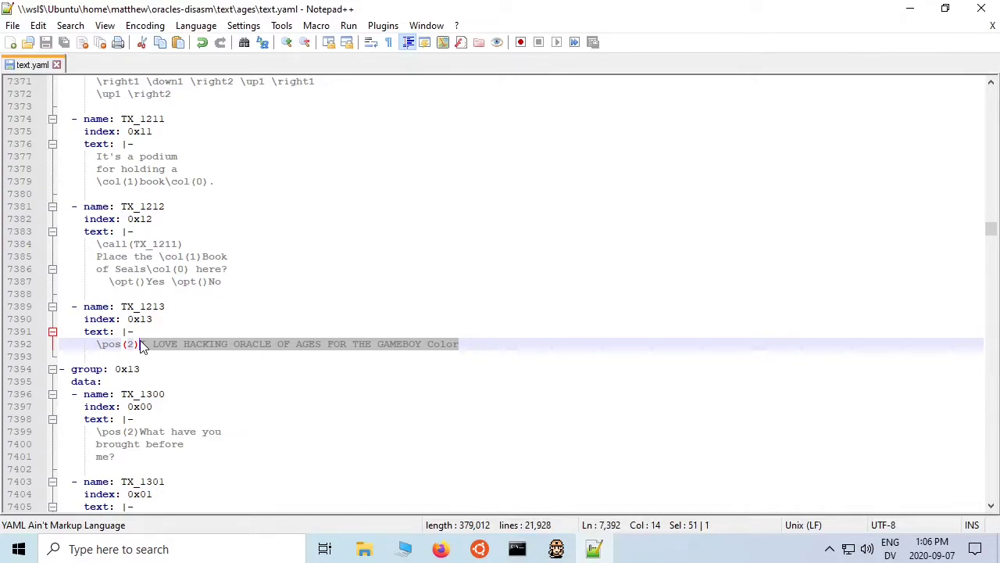
left_click_drag(140, 343, 229, 526)
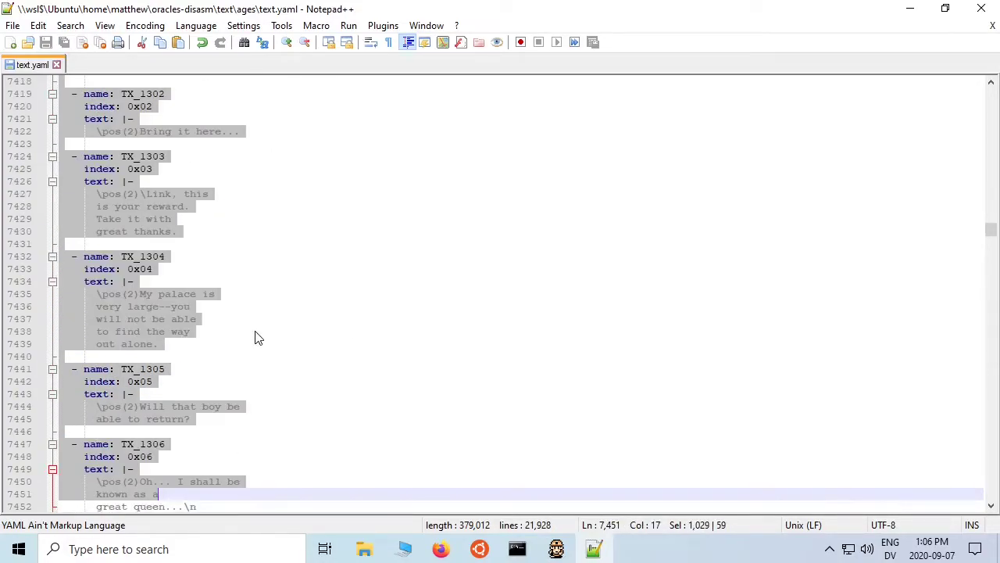
scroll(326, 292, "up", 14)
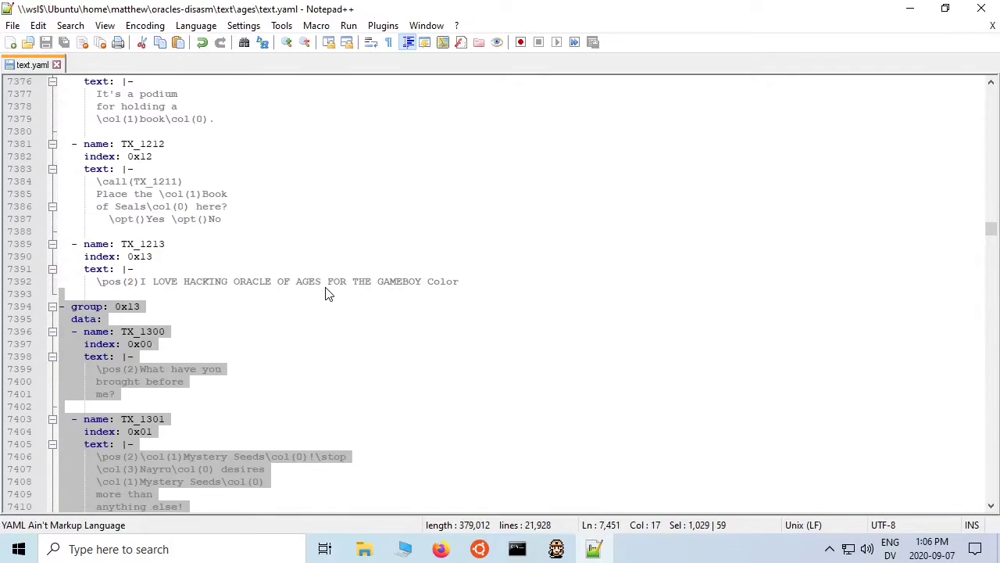
left_click(332, 294)
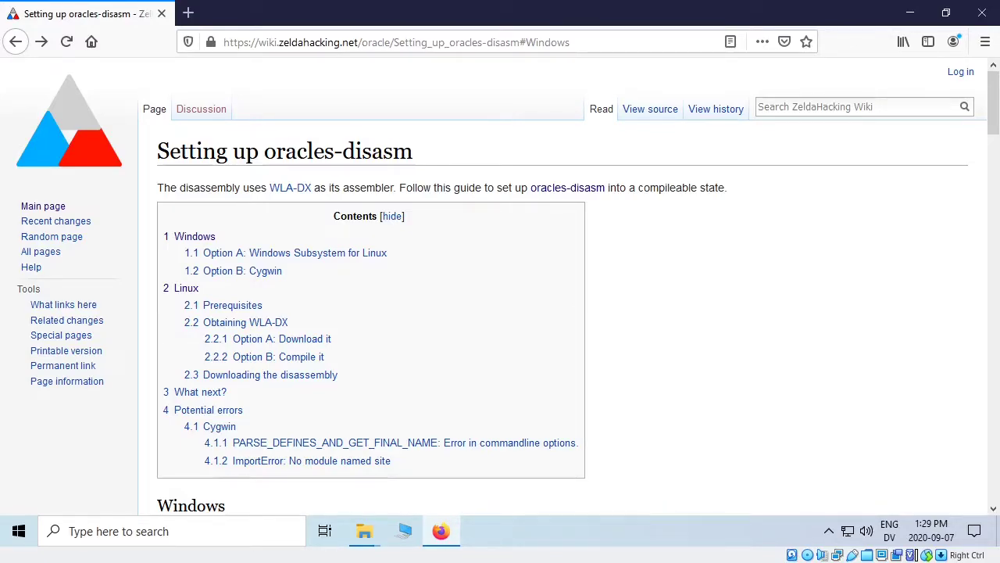
middle_click(49, 147)
left_click(269, 17)
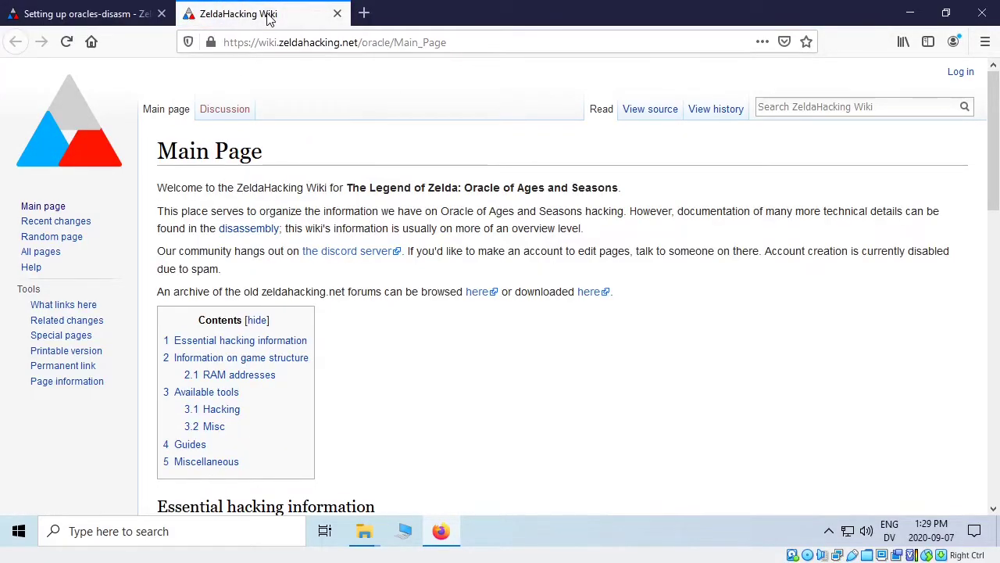
scroll(349, 173, "down", 8)
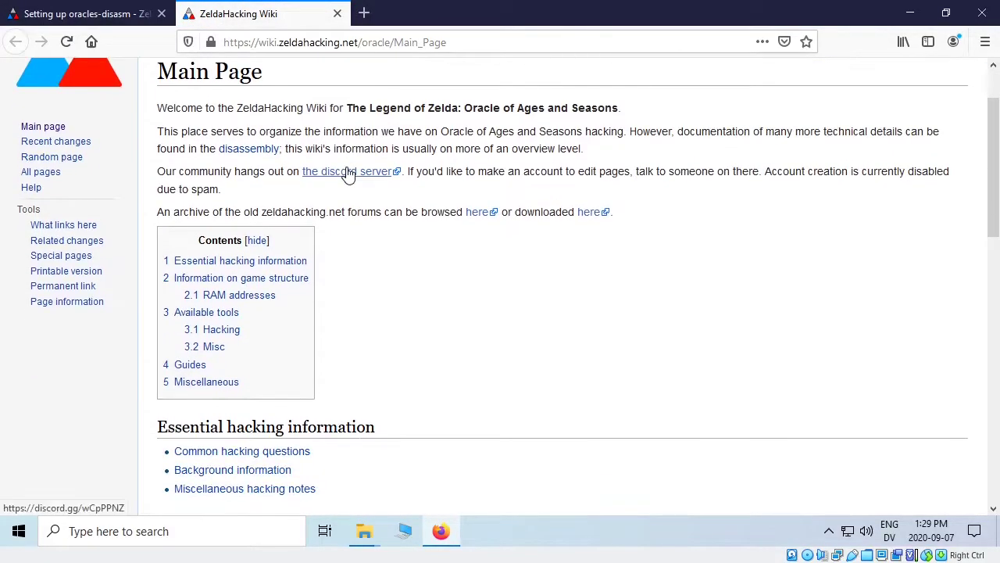
scroll(347, 173, "down", 3)
scroll(347, 172, "up", 10)
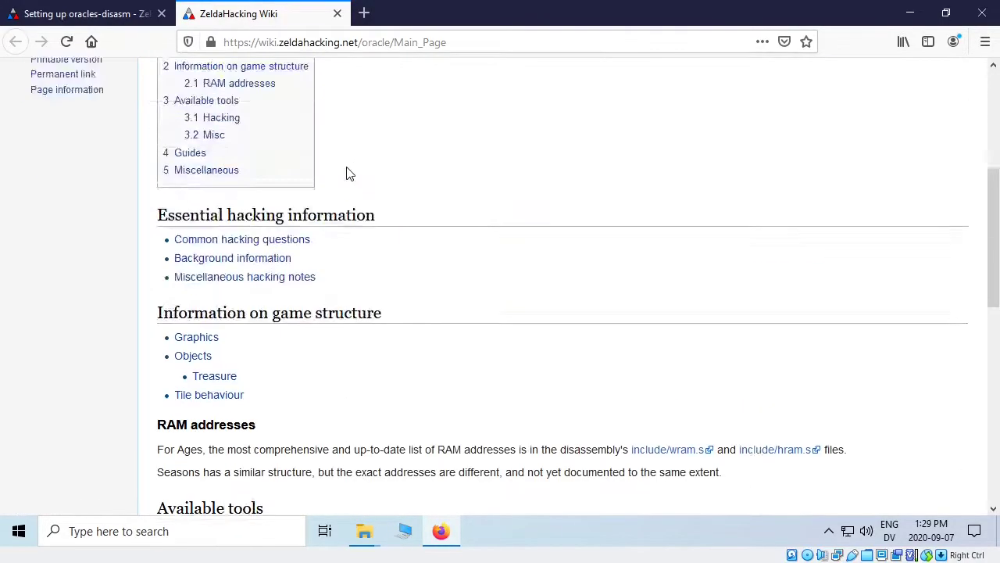
left_click(337, 13)
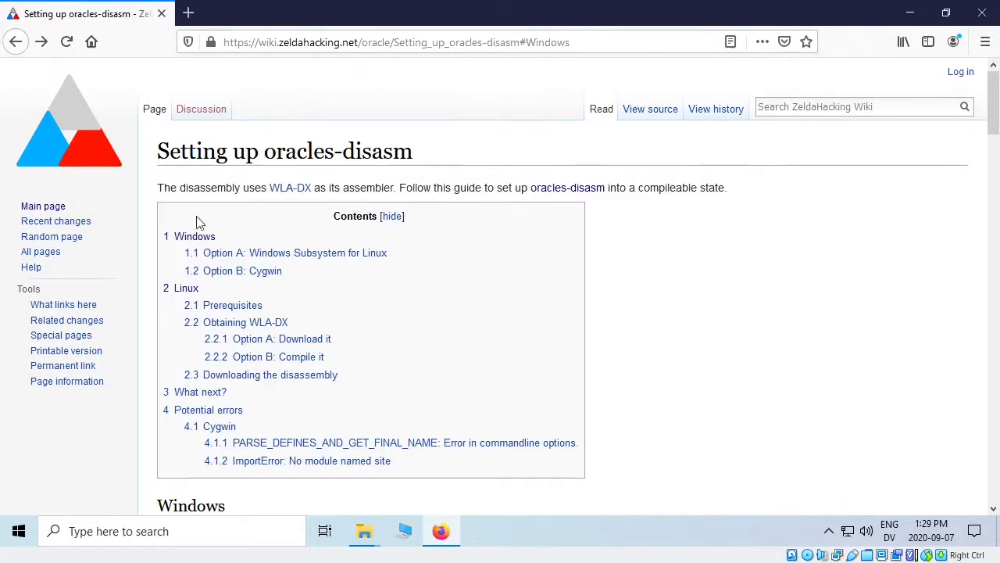
scroll(313, 185, "down", 8)
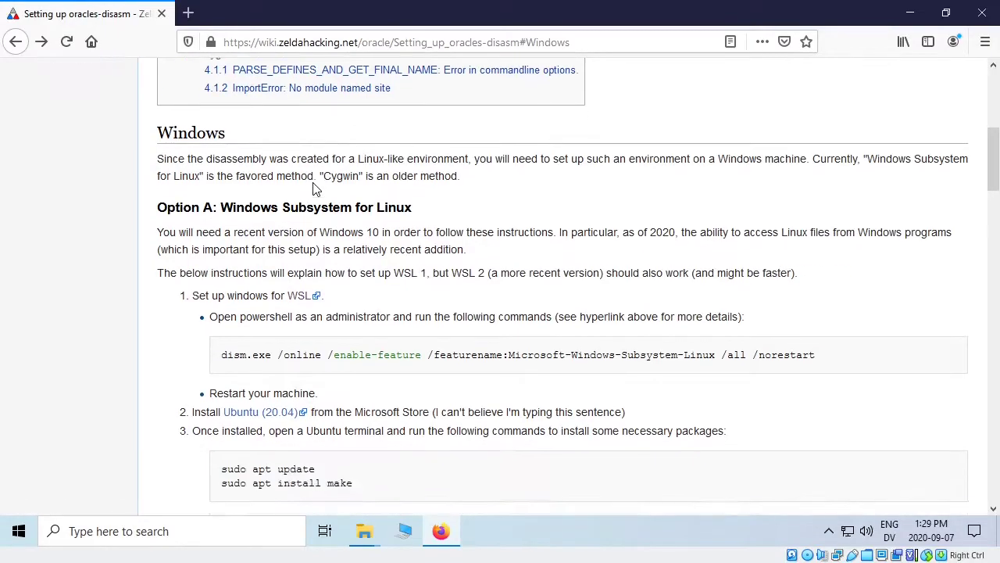
scroll(315, 188, "up", 8)
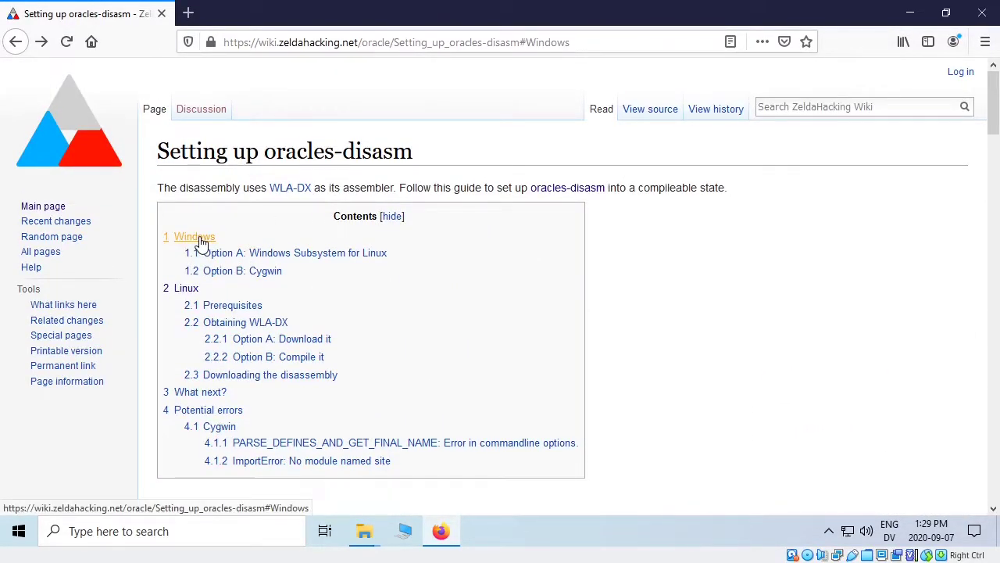
- Jump to the guide's Windows section and read the Option A: Windows Subsystem for Linux steps
left_click(201, 243)
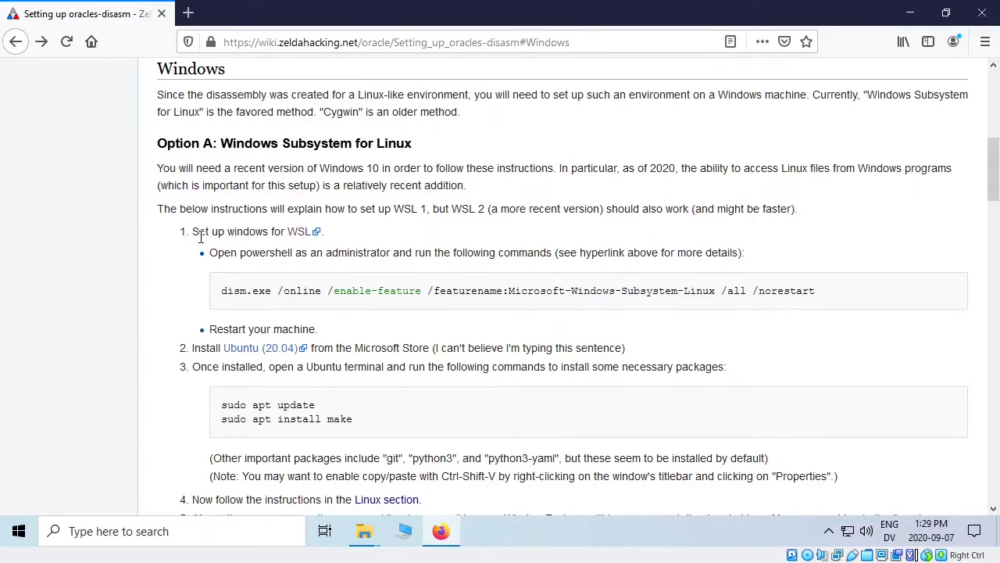
left_click_drag(222, 143, 440, 150)
left_click(440, 149)
scroll(428, 156, "down", 15)
scroll(428, 157, "up", 3)
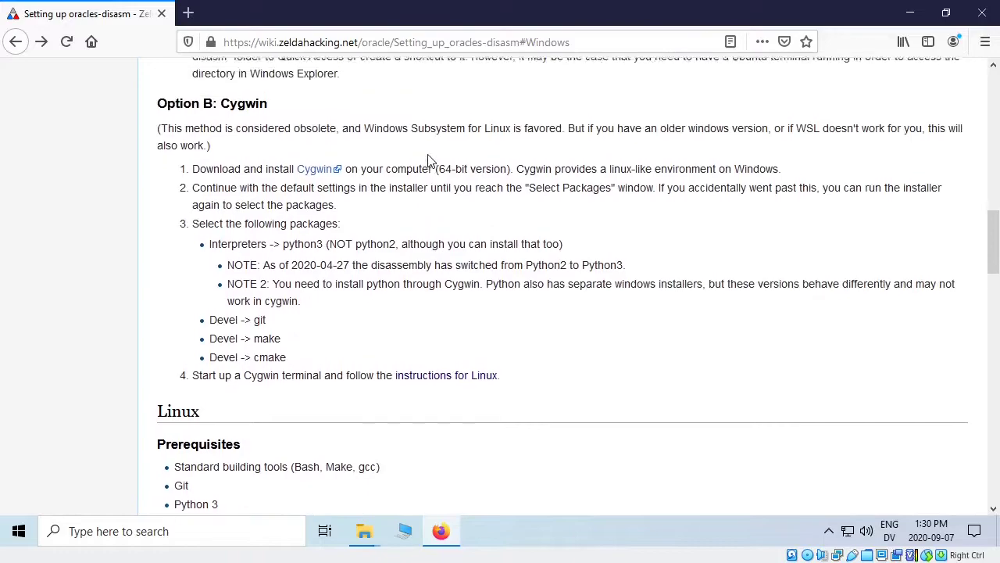
left_click_drag(312, 112, 154, 108)
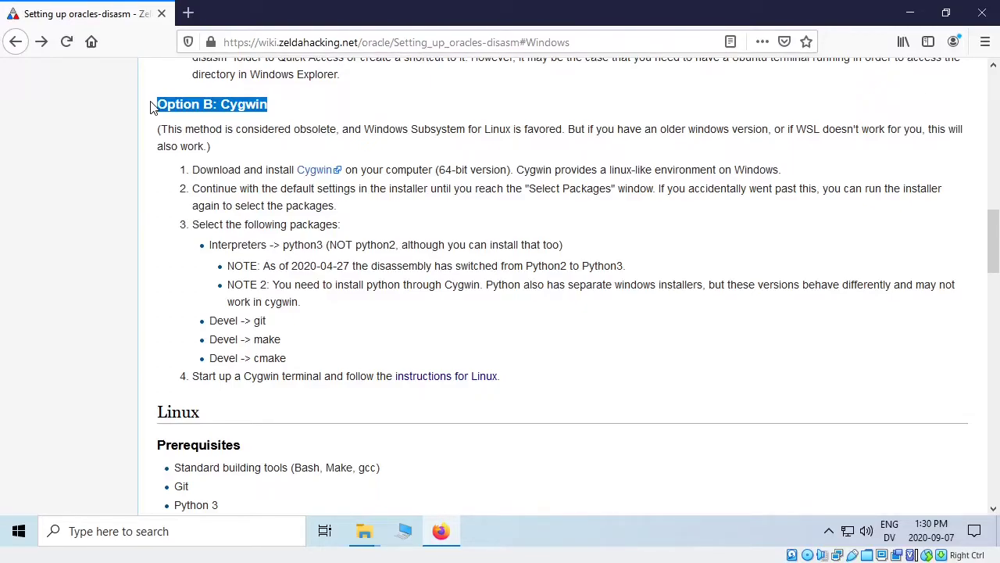
scroll(481, 148, "up", 6)
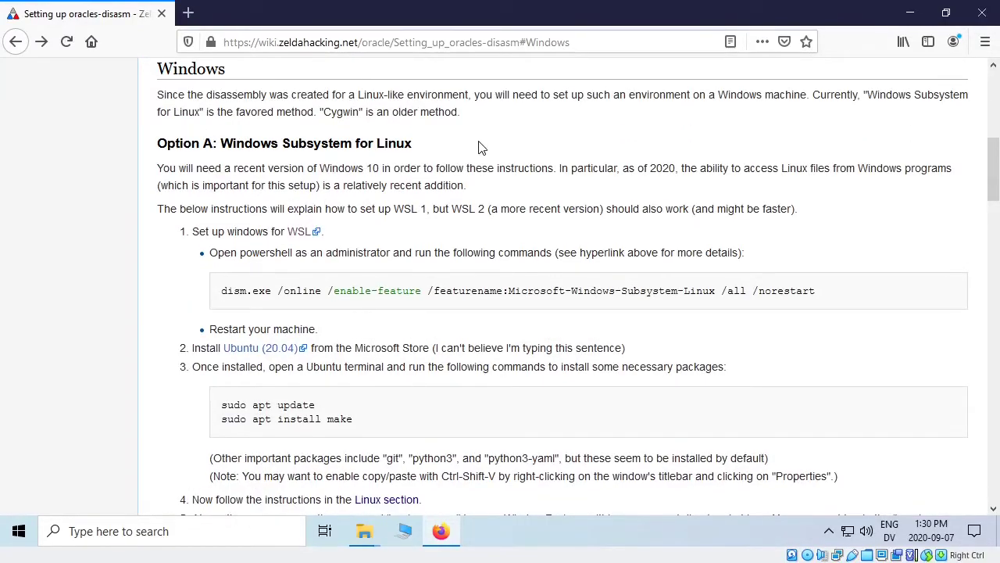
left_click_drag(414, 143, 129, 156)
left_click(588, 138)
scroll(442, 110, "down", 3)
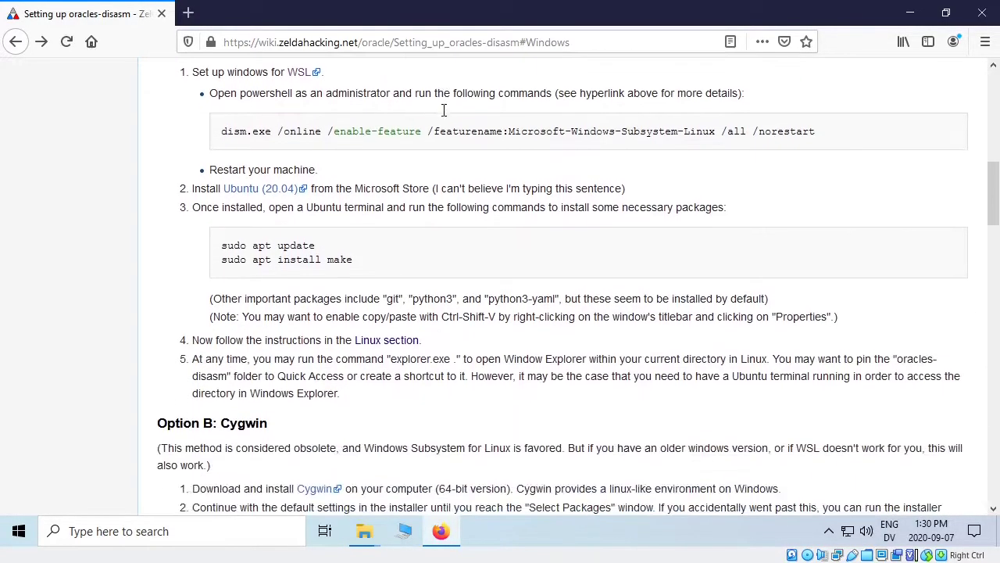
scroll(443, 110, "up", 2)
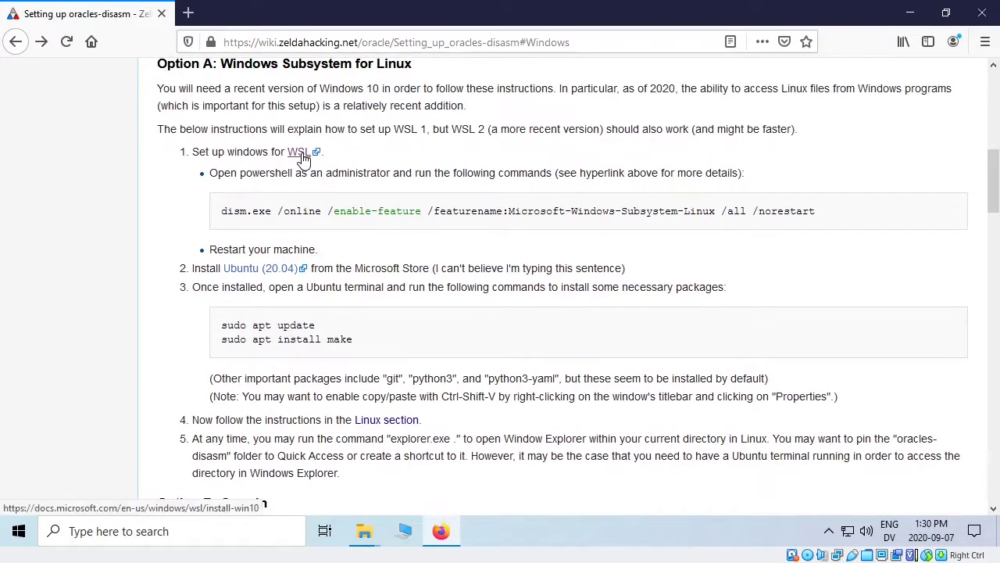
- Skim the linked Microsoft WSL guide, close its tab, and select the dism command
left_click(301, 153)
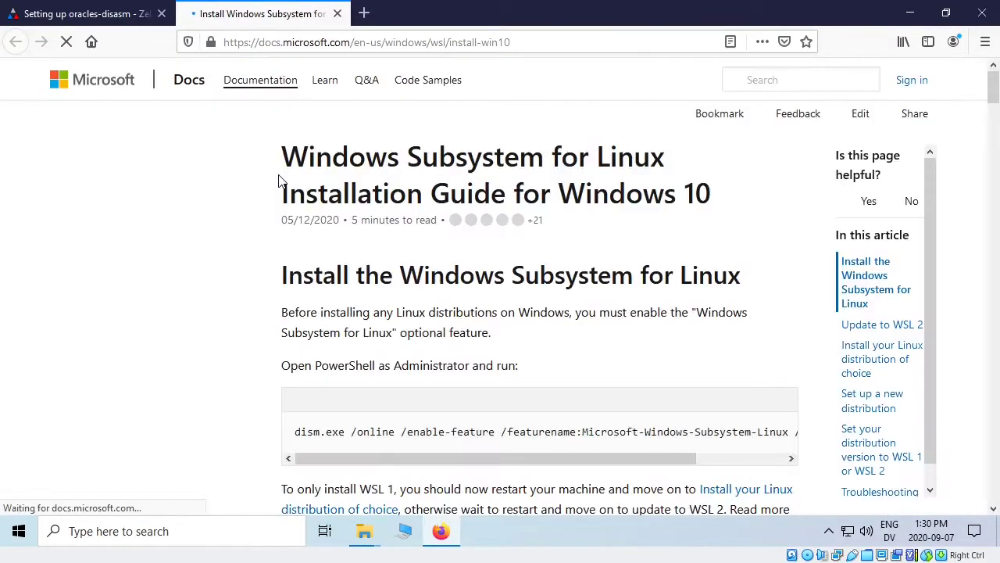
scroll(395, 107, "down", 6)
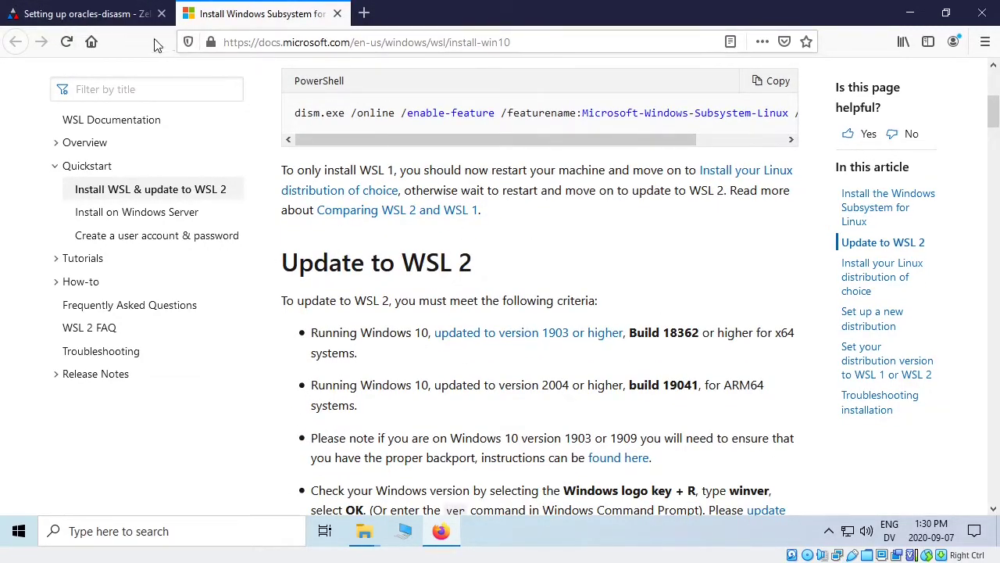
left_click(141, 14)
left_click(338, 14)
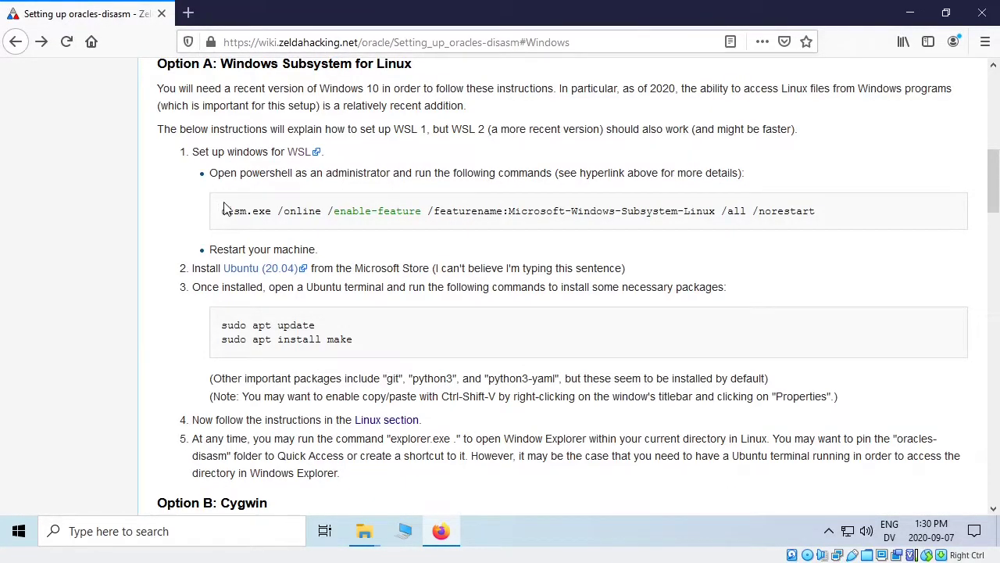
left_click_drag(223, 209, 870, 212)
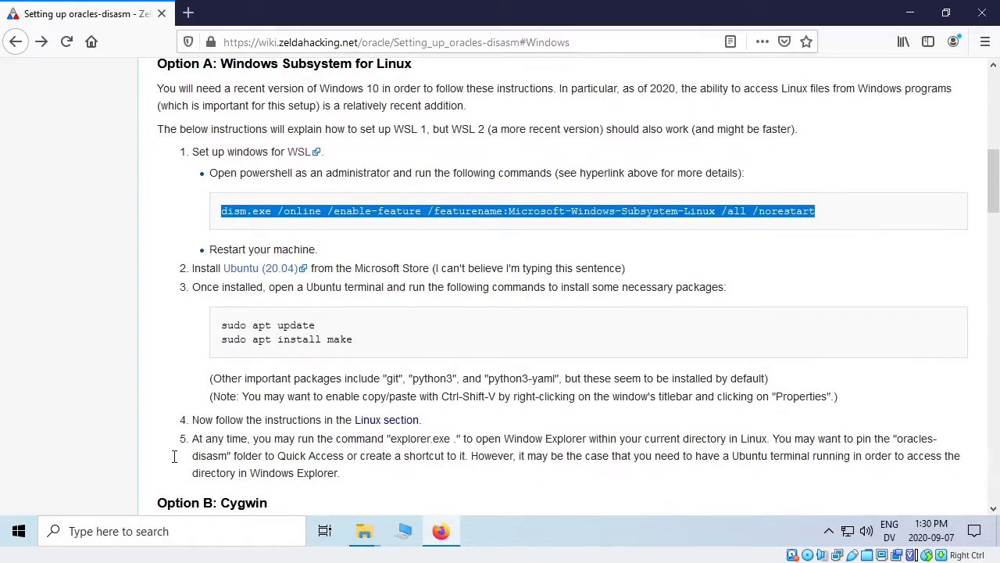
- Launch Windows PowerShell as administrator, accepting the UAC prompt
left_click(12, 537)
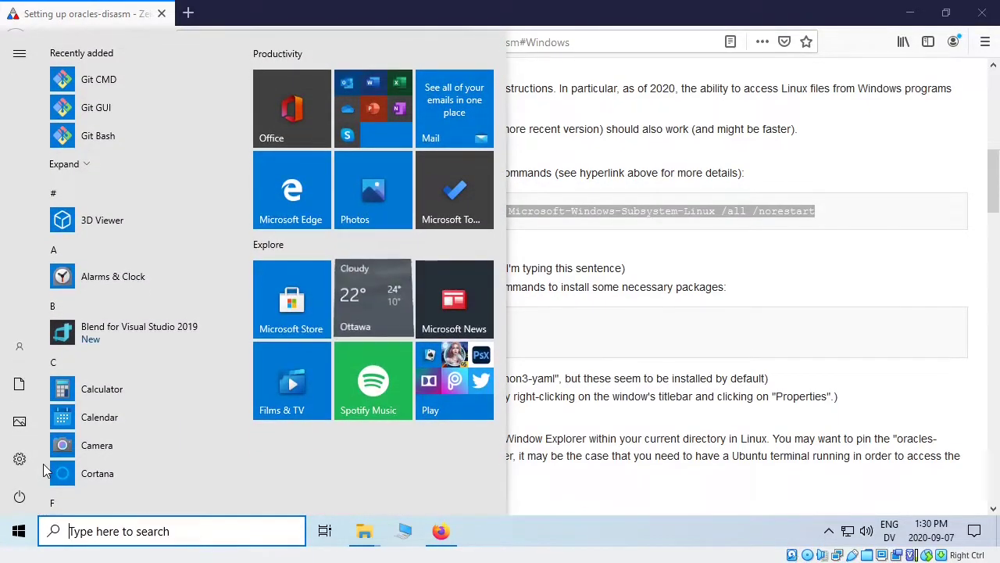
type("powershell")
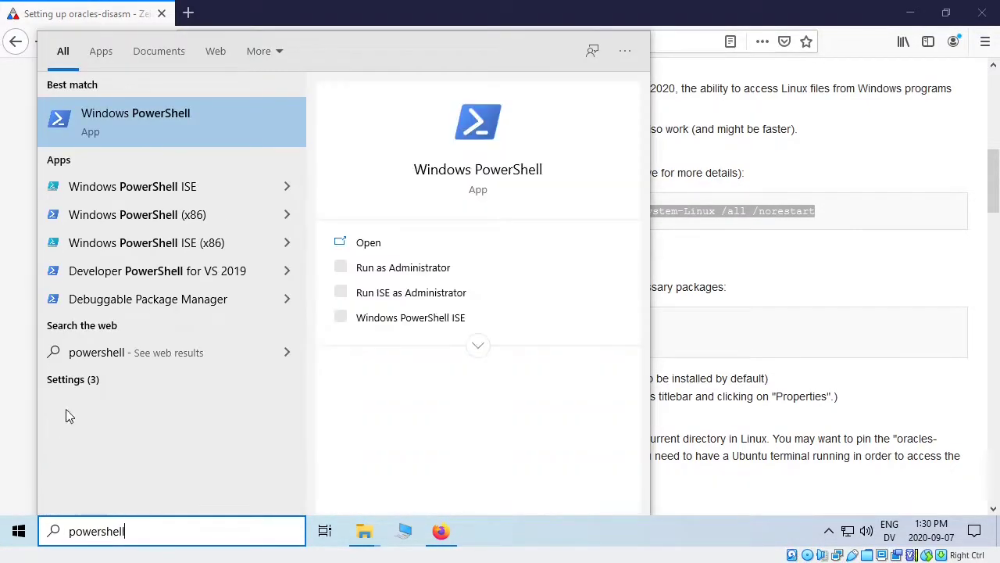
right_click(137, 113)
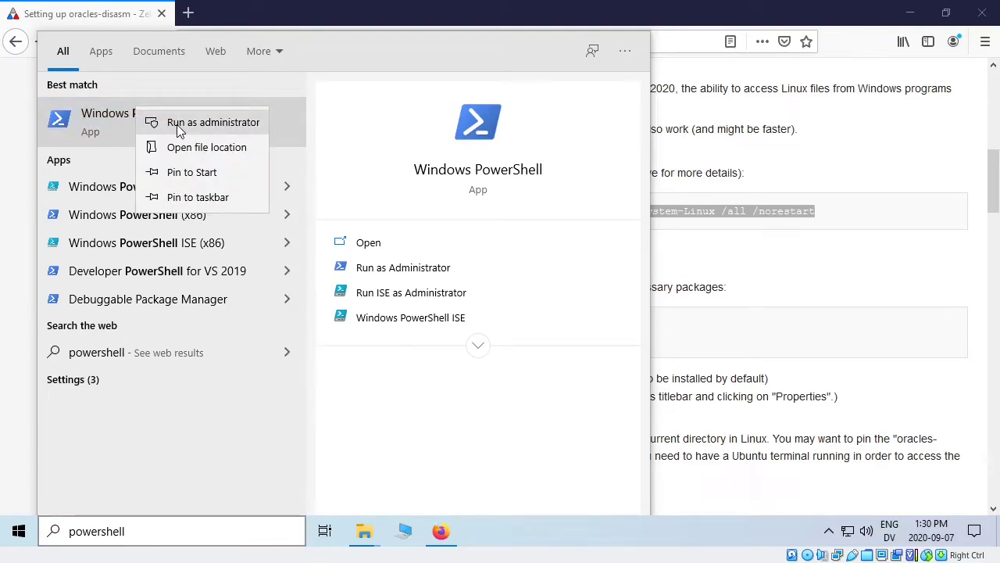
left_click(176, 124)
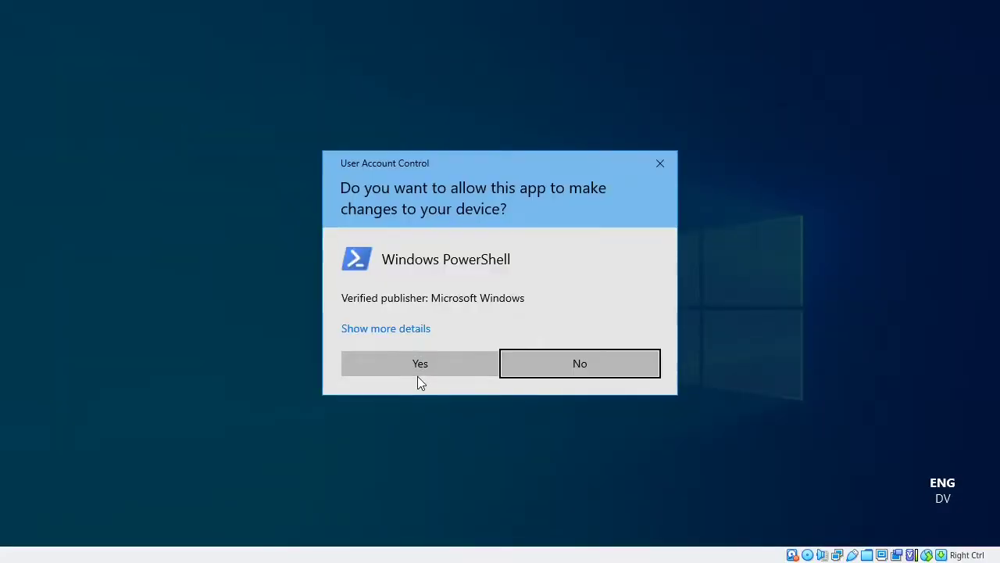
left_click(419, 371)
left_click(718, 162)
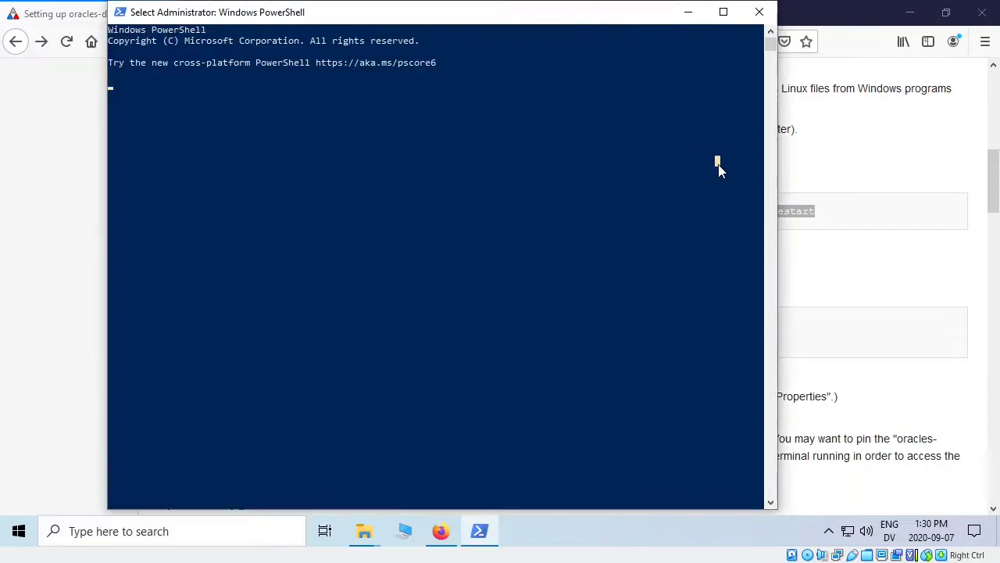
left_click(351, 95)
key("Escape")
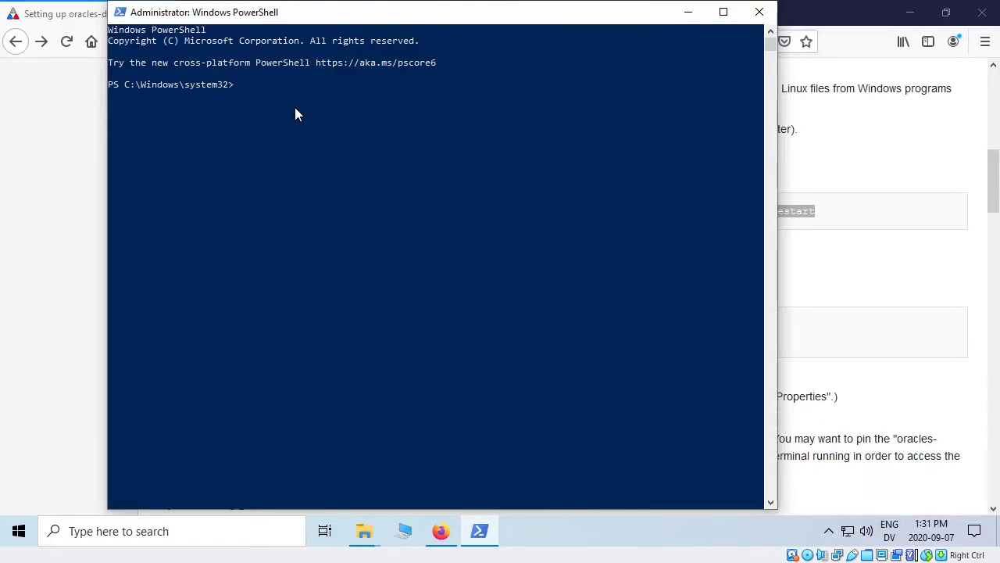
- Copy the dism command from the wiki, then paste and run it in PowerShell
left_click(810, 273)
left_click_drag(870, 225, 216, 219)
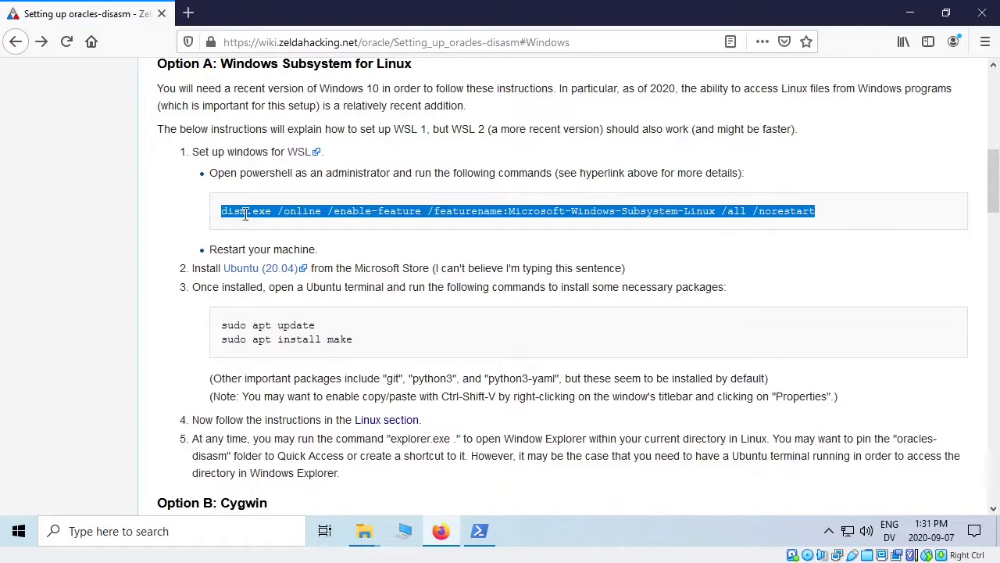
right_click(261, 217)
left_click(297, 228)
left_click(479, 530)
right_click(381, 246)
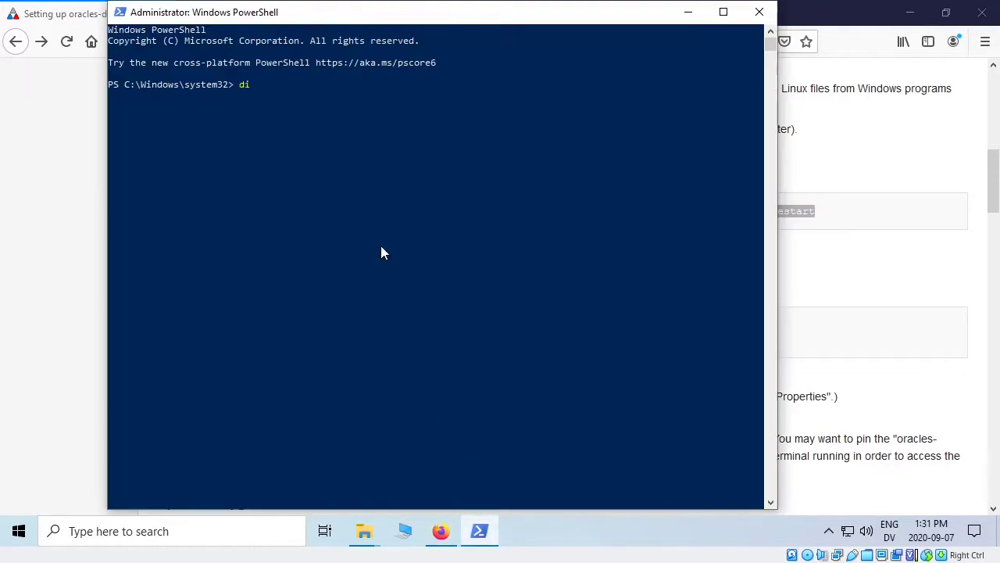
key("Return")
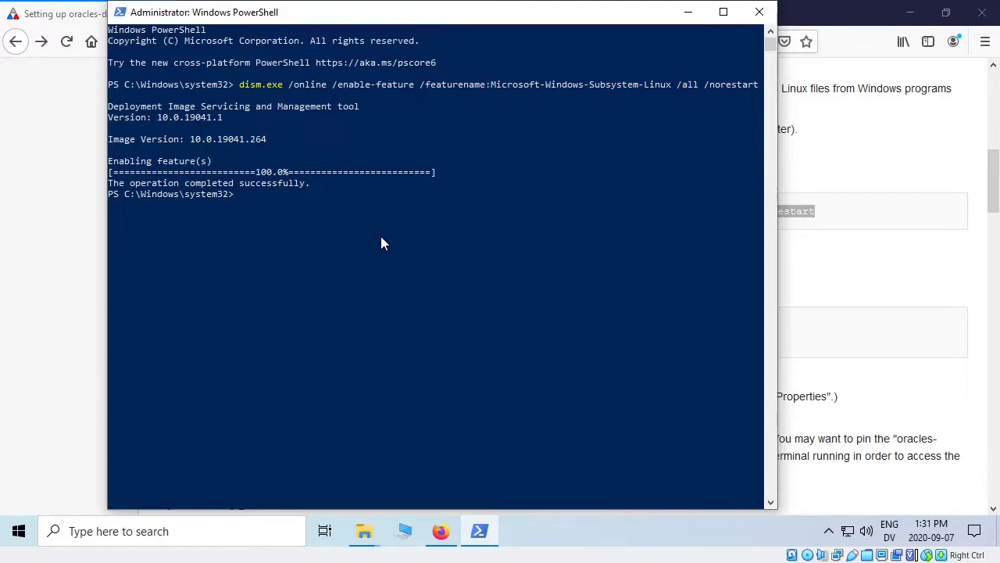
- Open the Ubuntu (20.04) store link in a new tab and get it through the Microsoft Store
left_click(689, 13)
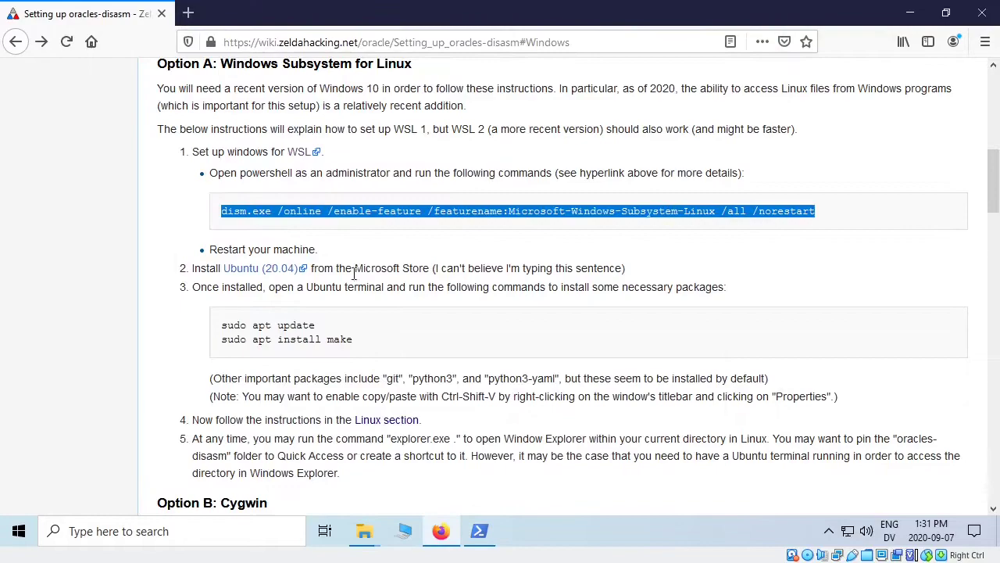
scroll(274, 172, "down", 1)
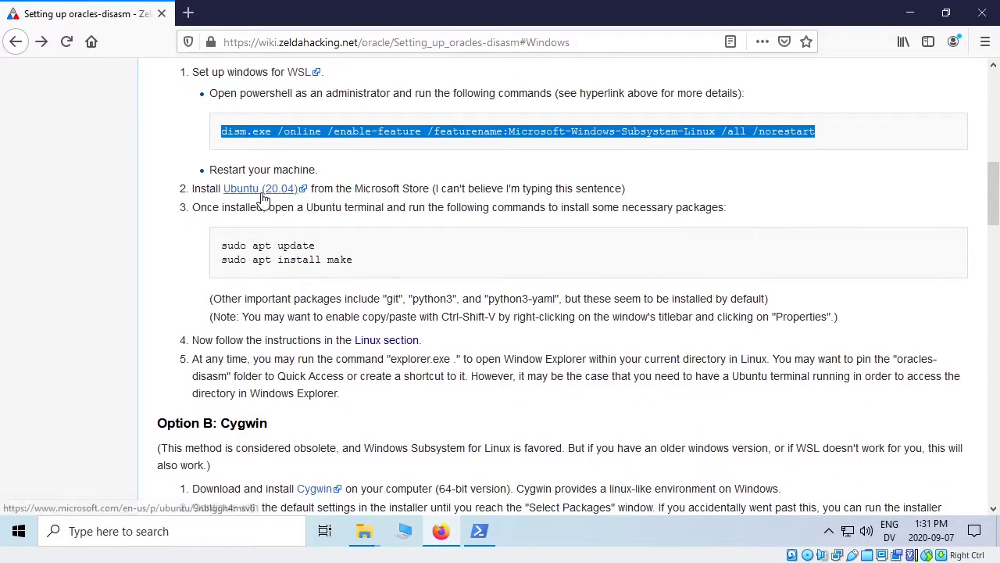
middle_click(263, 200)
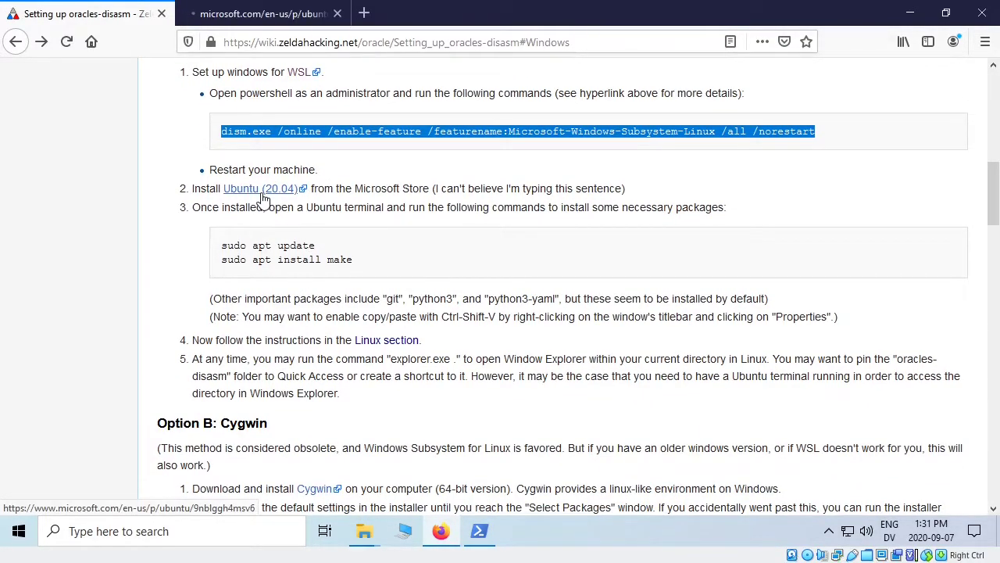
left_click(257, 15)
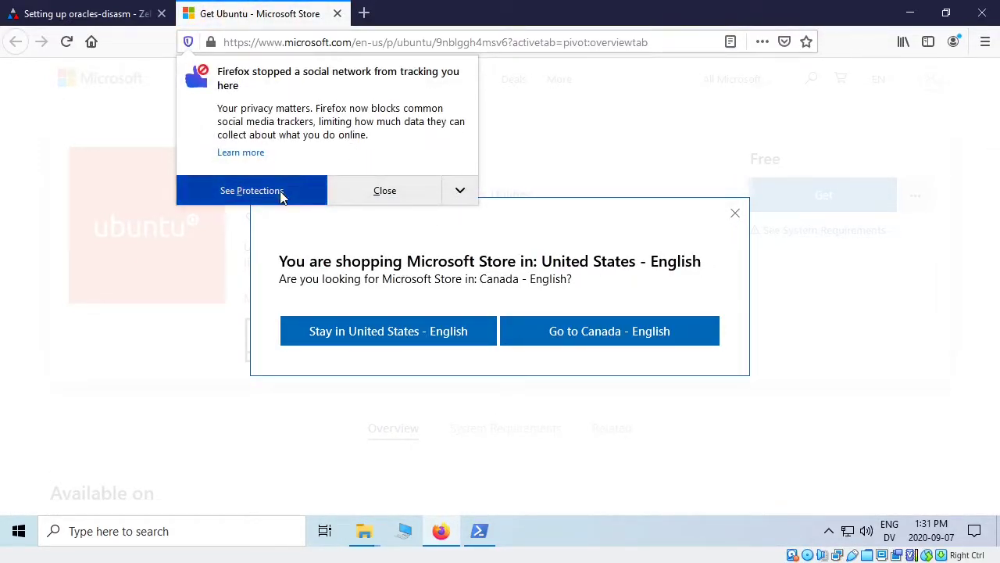
left_click(389, 194)
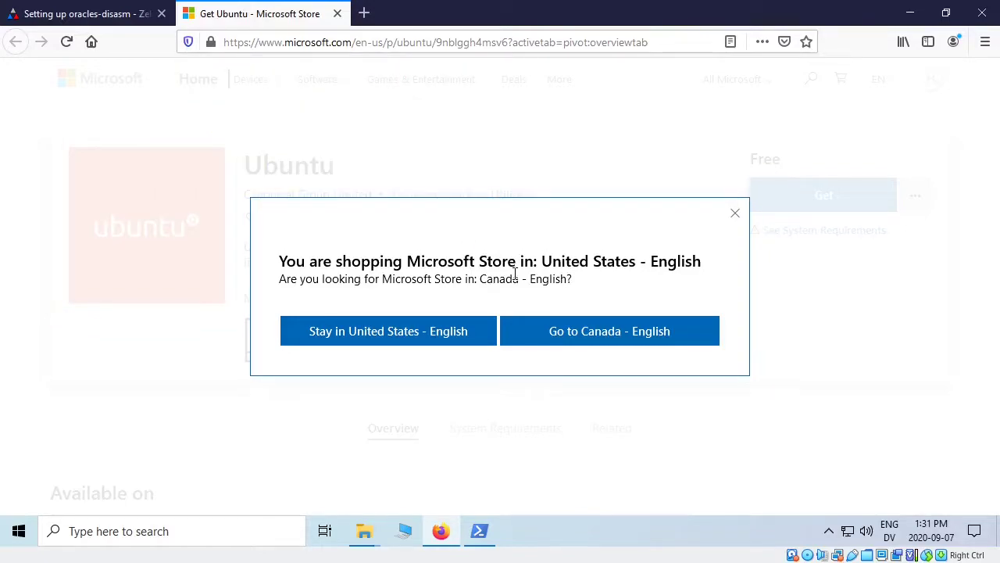
left_click(547, 339)
left_click(808, 201)
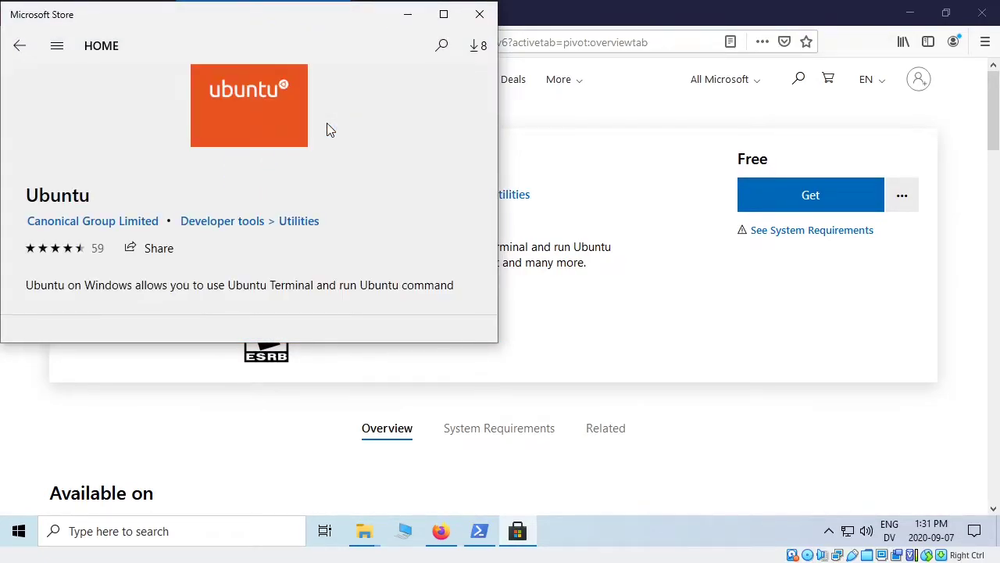
- Install Ubuntu from the Store app without signing in
scroll(328, 130, "down", 2)
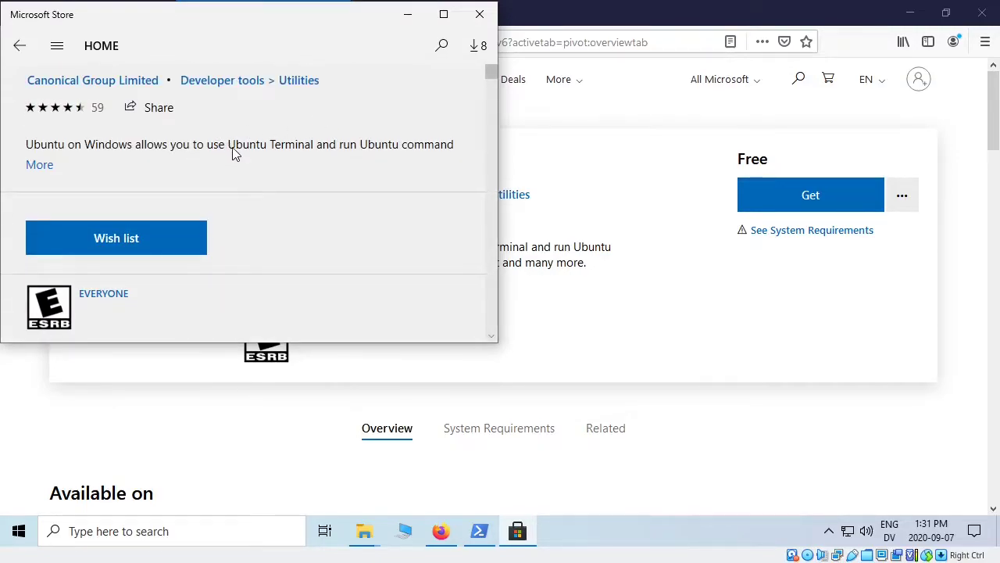
scroll(330, 257, "down", 3)
left_click(349, 188)
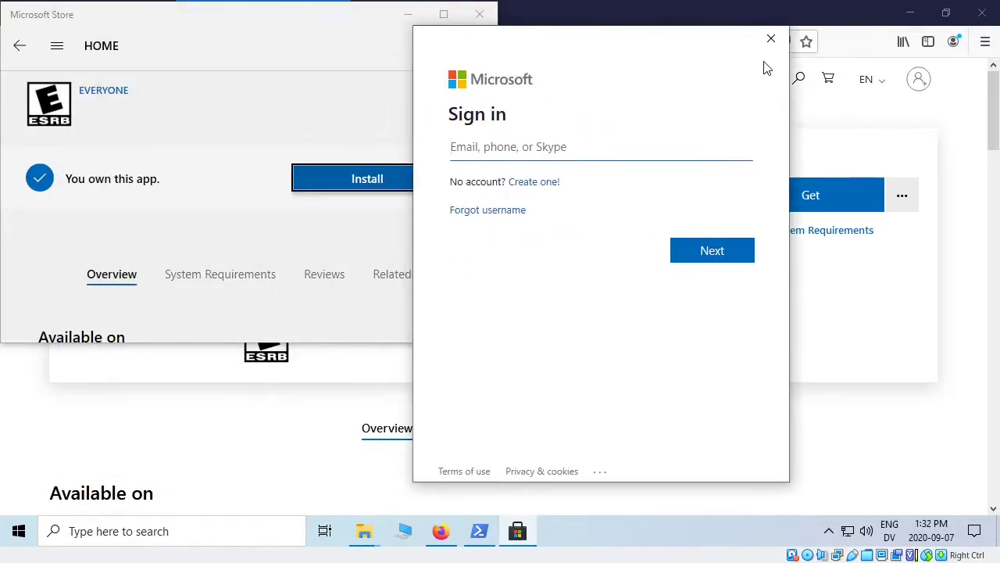
left_click(770, 38)
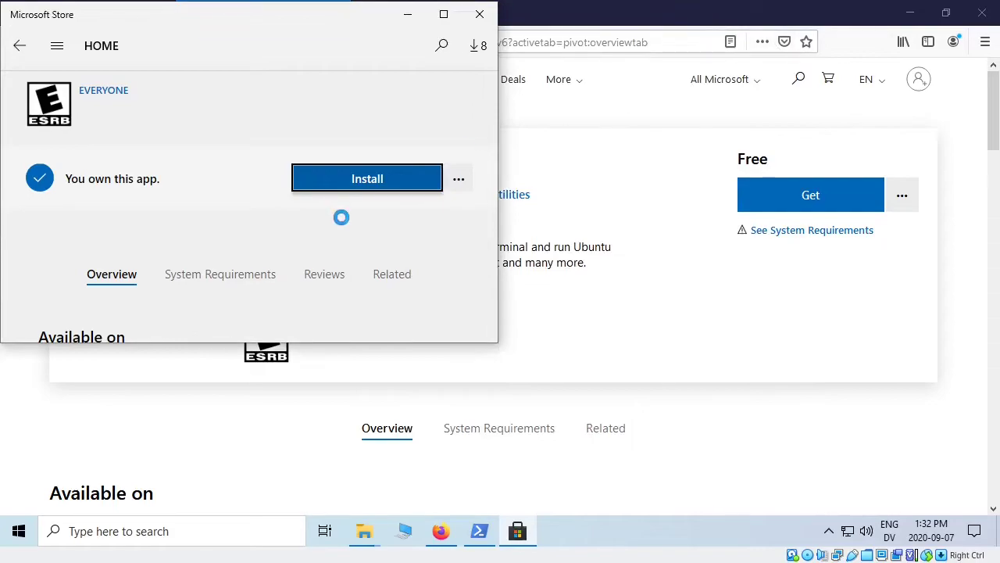
scroll(342, 205, "down", 5)
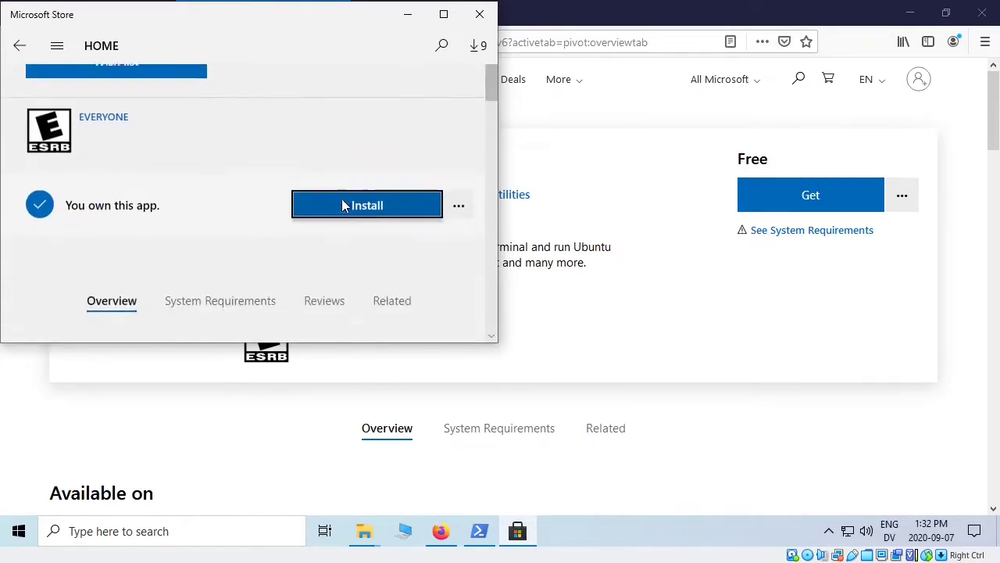
left_click(342, 204)
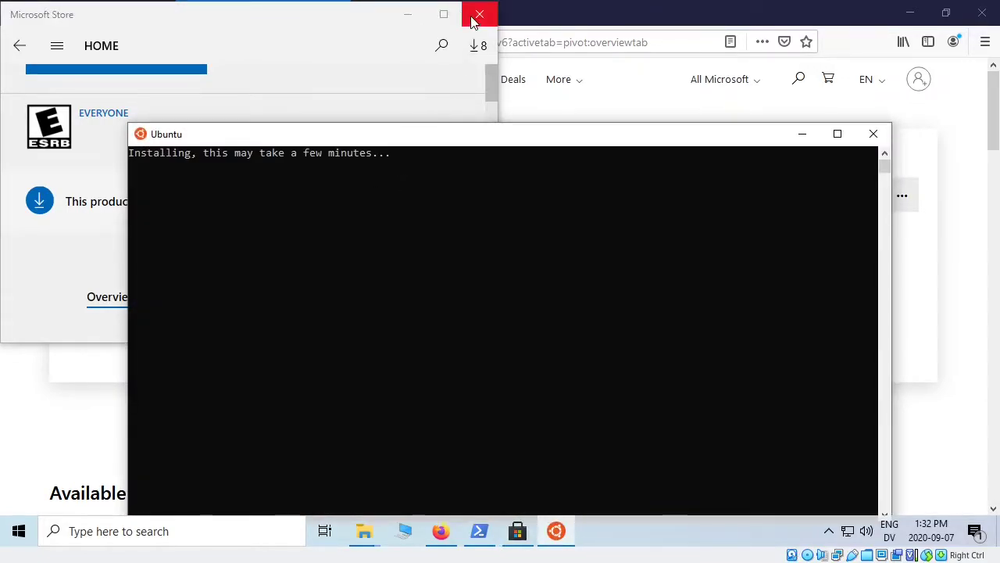
- Hide the Store window and create the Ubuntu UNIX user with a username and password
left_click(348, 29)
left_click(407, 17)
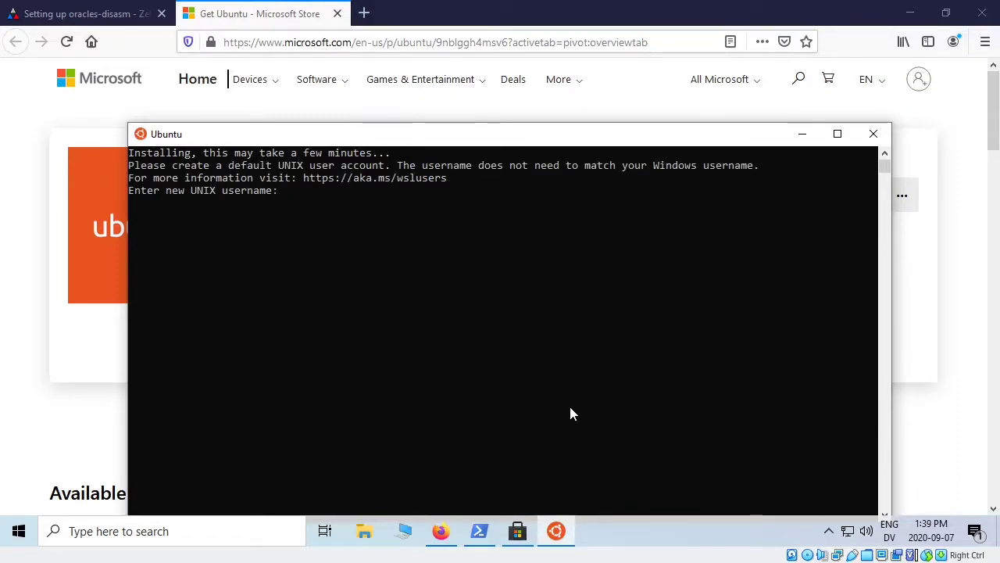
type("matthew")
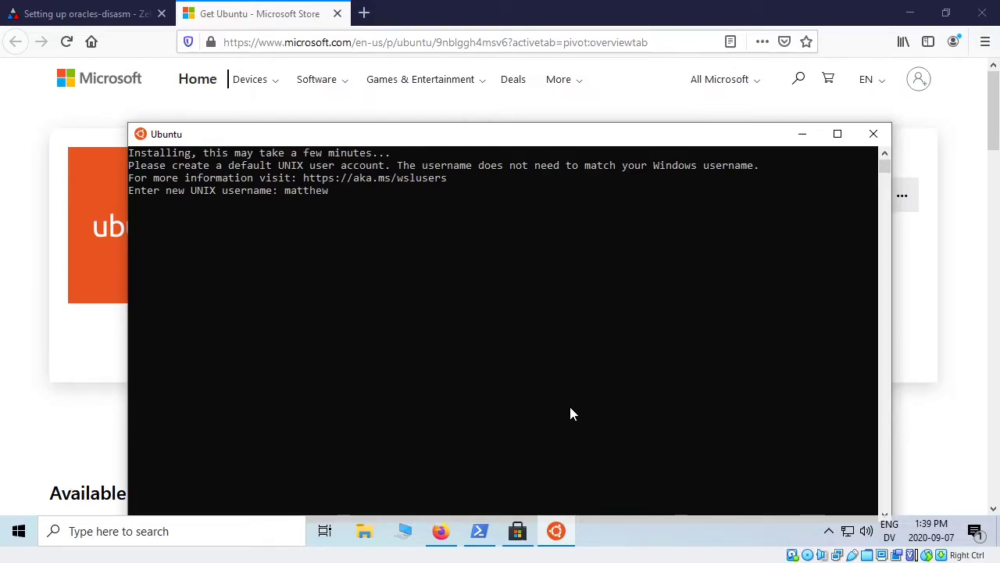
key("Return")
key("Return")
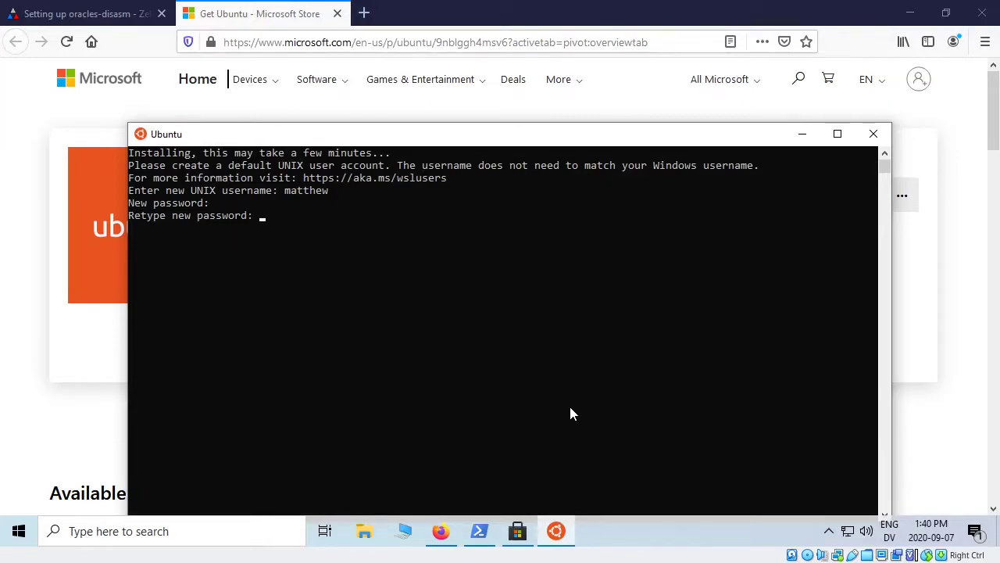
key("Return")
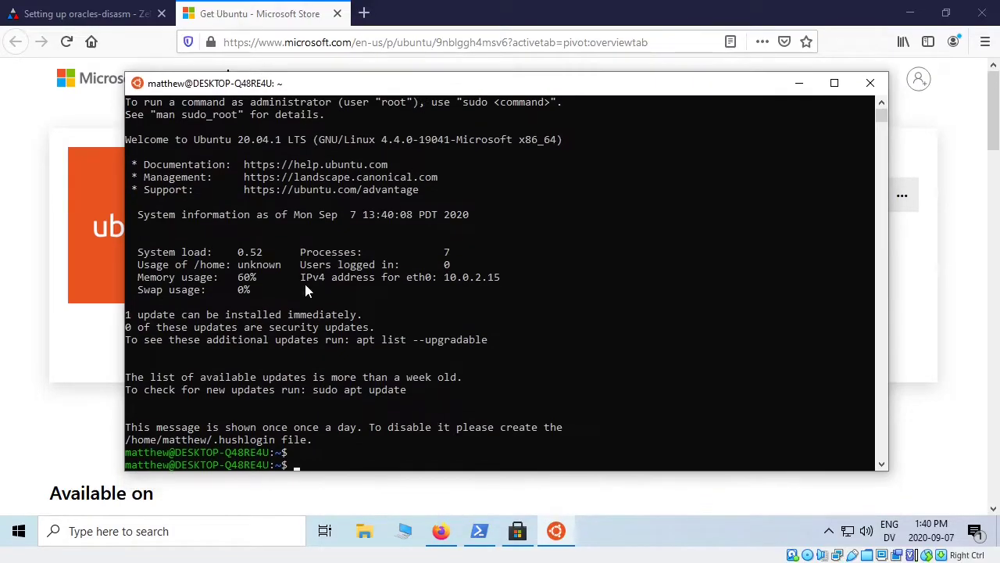
- Close the Get Ubuntu store tab to return to the wiki's WSL steps
left_click(343, 13)
left_click(338, 13)
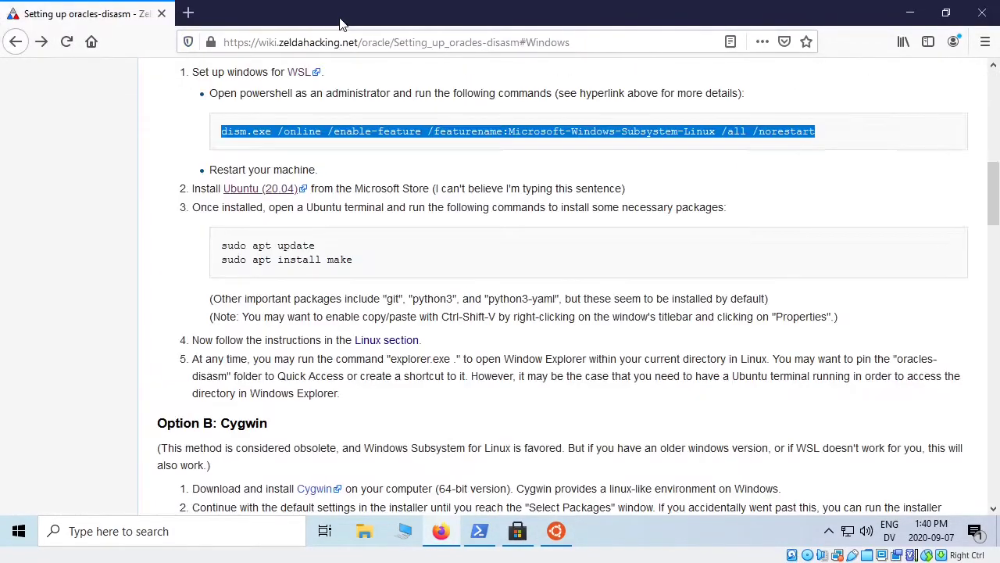
left_click(619, 204)
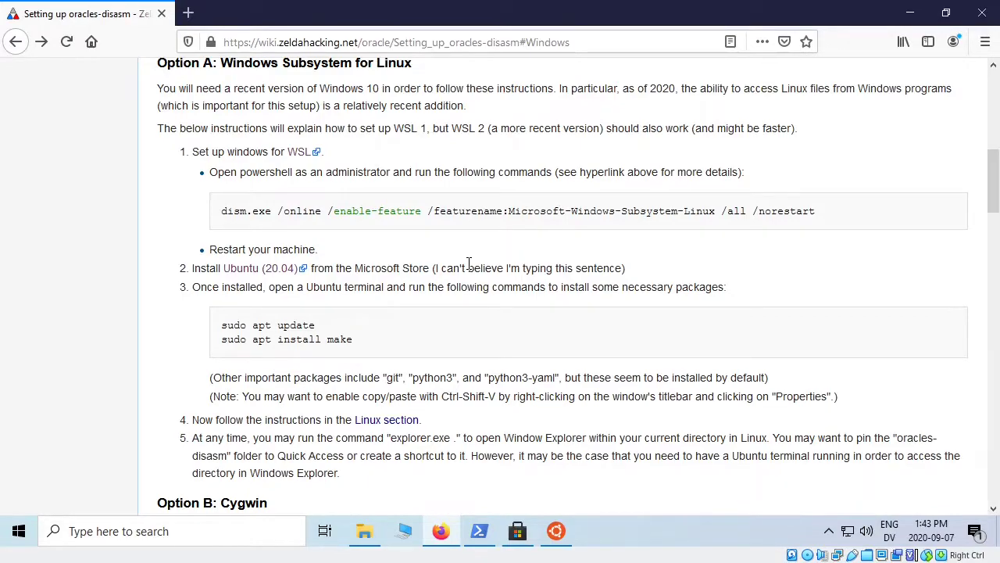
- Select sudo apt update and enable Ctrl+Shift+C/V copy-paste in the console Properties
left_click_drag(221, 327, 362, 325)
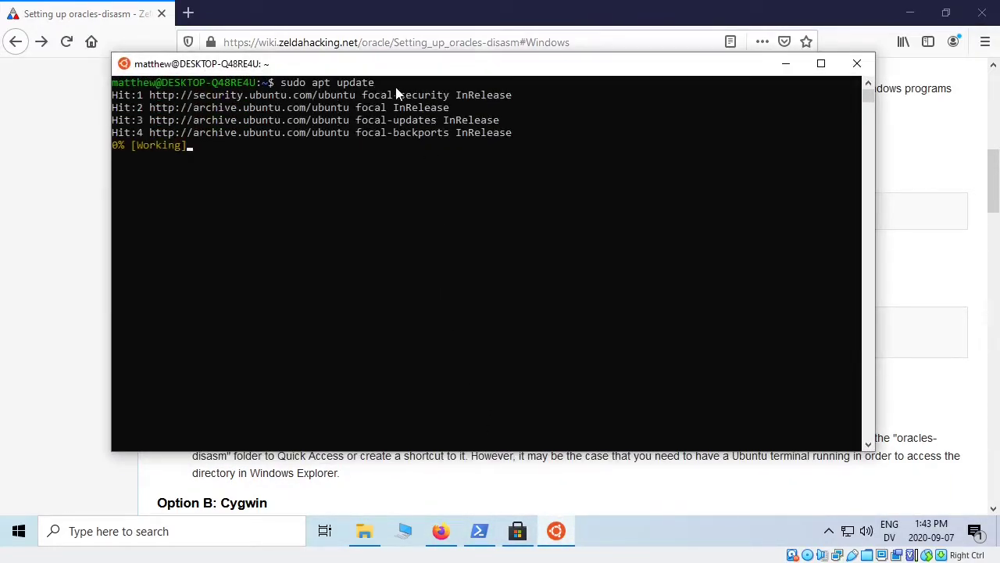
right_click(442, 65)
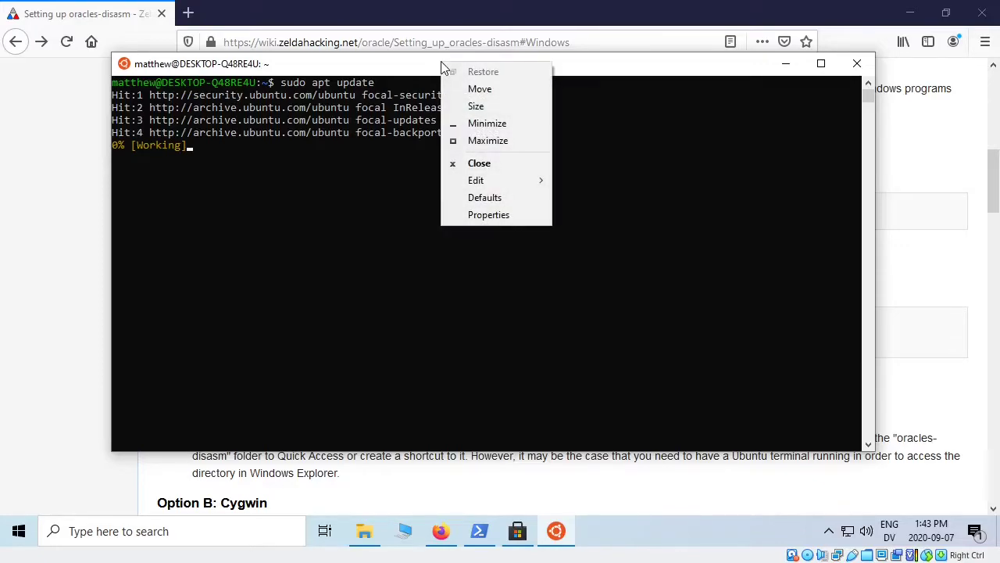
left_click(506, 214)
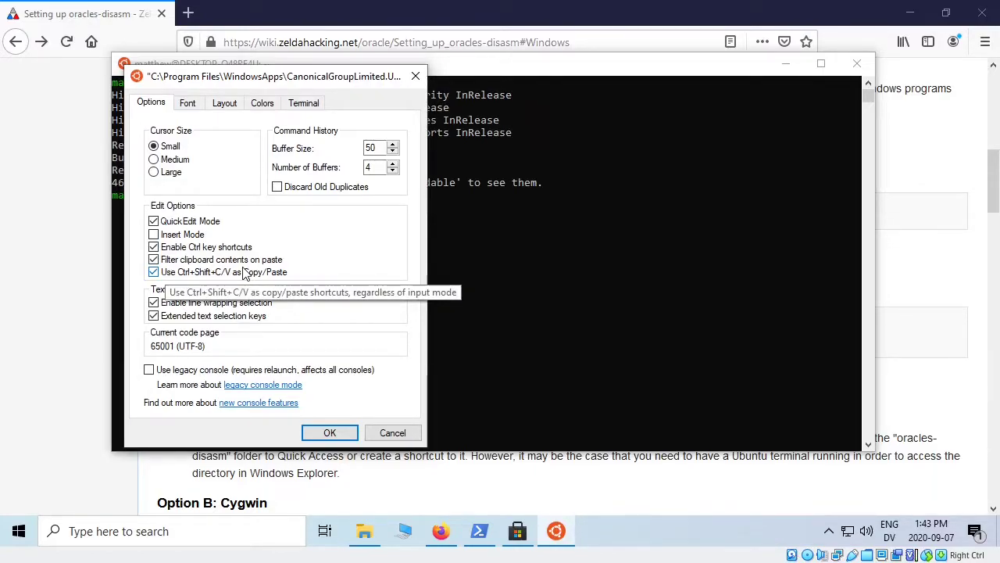
left_click(415, 76)
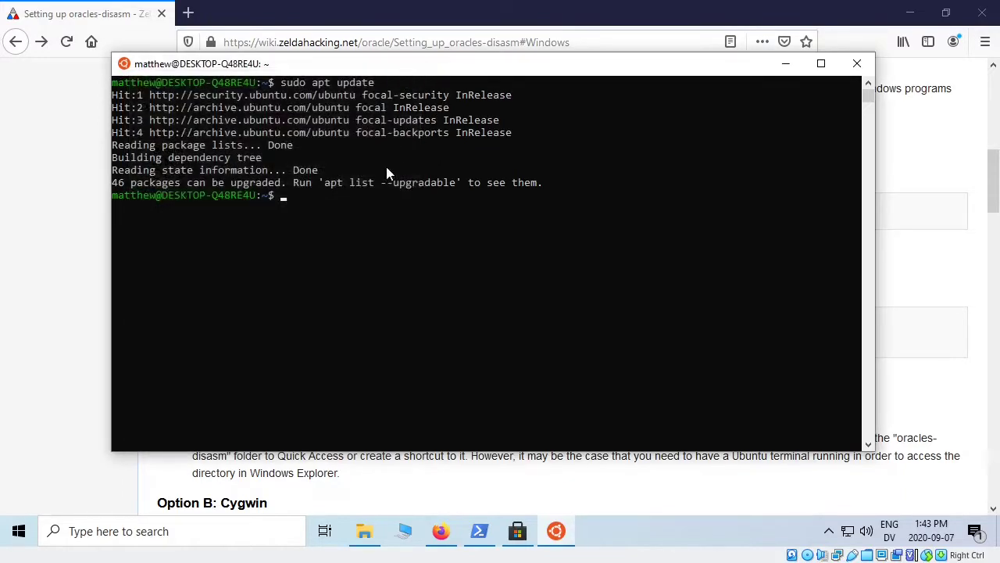
left_click_drag(464, 71, 416, 62)
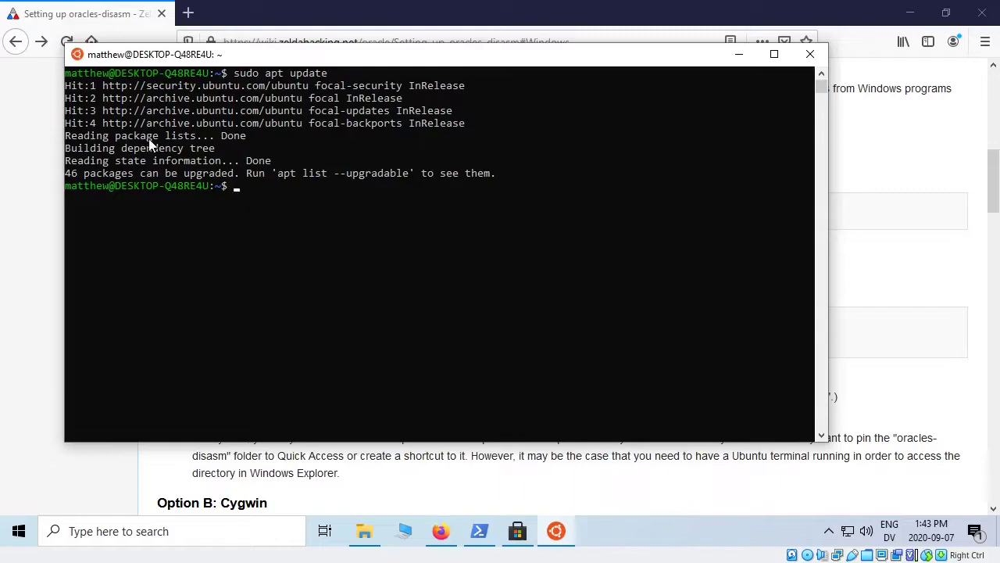
- Copy sudo apt install make from the wiki and run it in the Ubuntu terminal
left_click(917, 323)
scroll(390, 187, "down", 3)
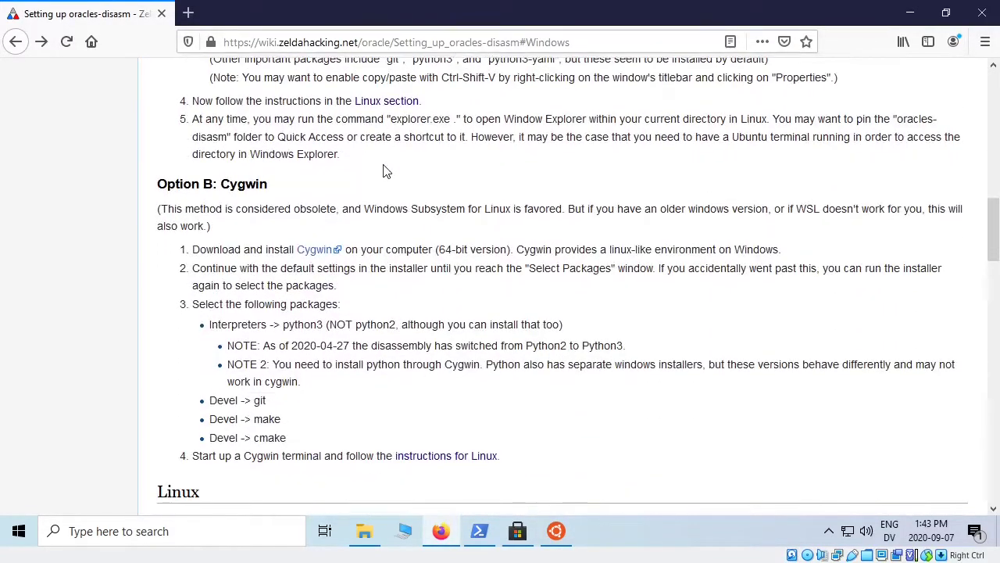
scroll(367, 211, "up", 2)
left_click_drag(188, 284, 201, 274)
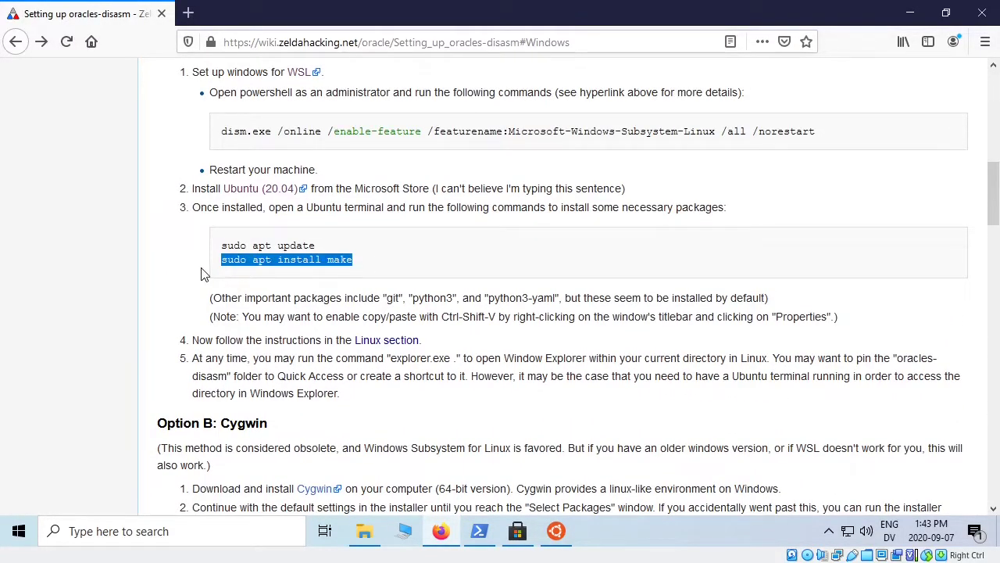
key("ctrl+c")
key("alt+Tab")
key("ctrl+shift+v")
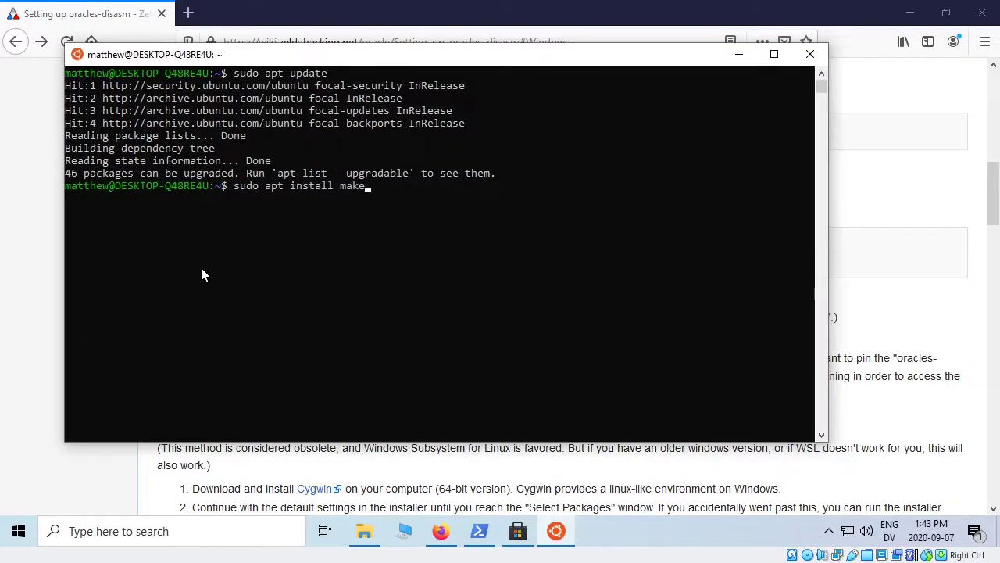
key("Return")
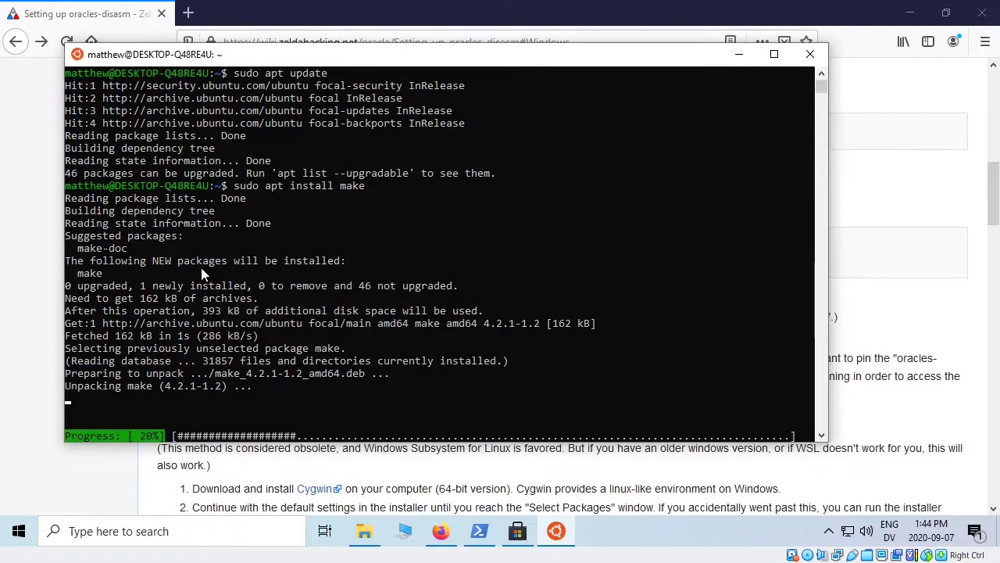
left_click(739, 54)
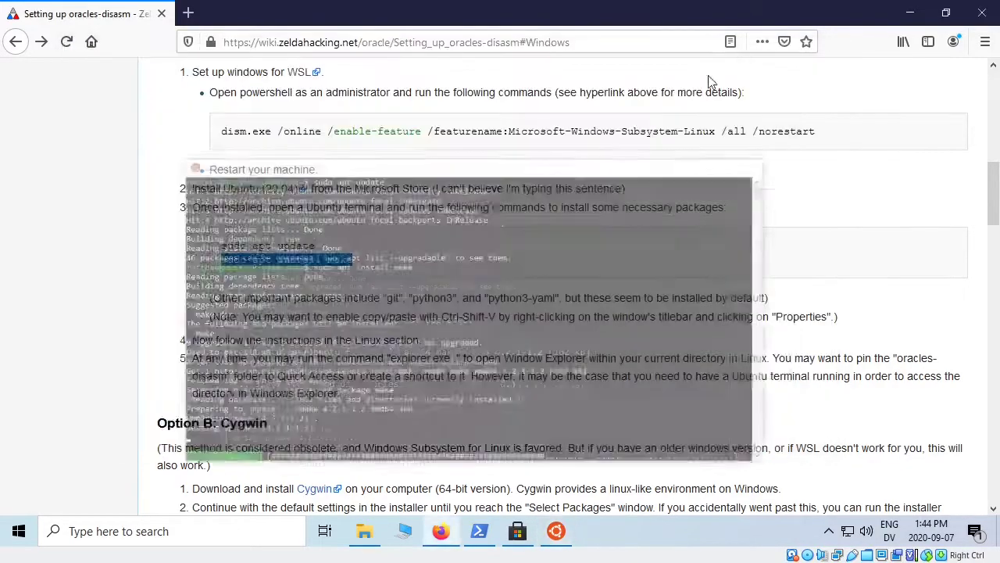
- In the wiki's Linux section, select the three WLA-DX sudo curl/chmod commands
left_click(331, 338)
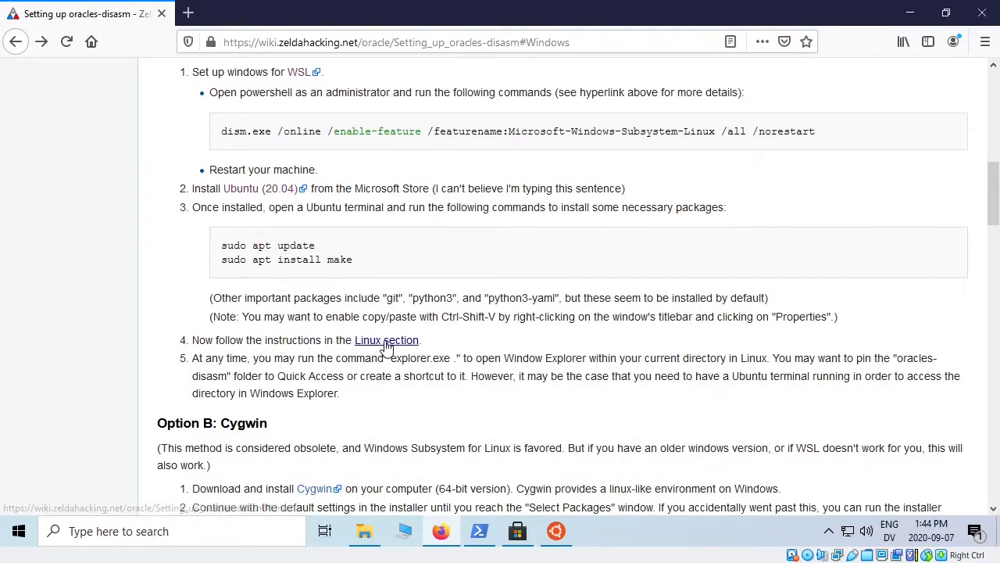
left_click(386, 341)
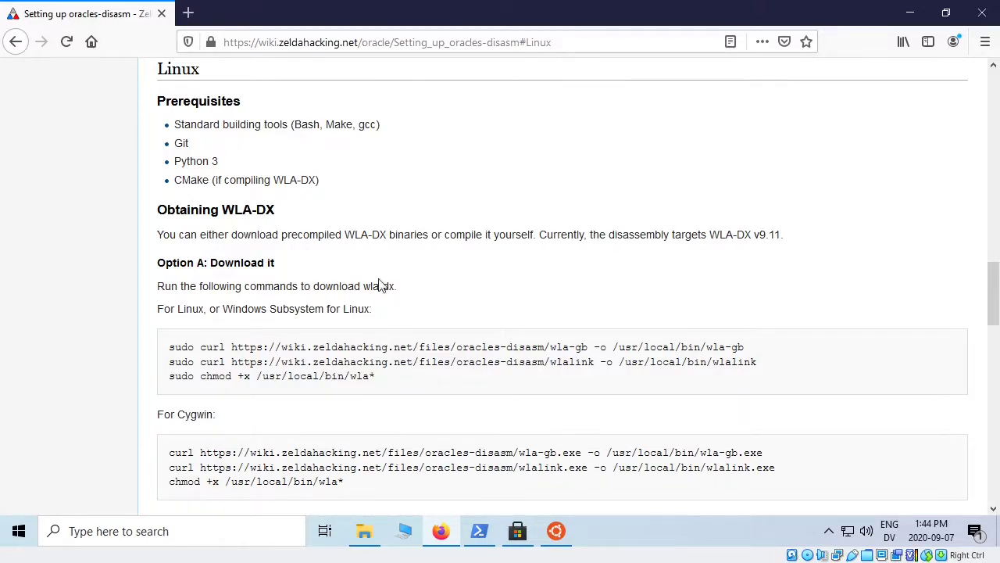
left_click_drag(336, 161, 178, 136)
left_click(295, 126)
scroll(291, 123, "down", 3)
scroll(209, 132, "up", 2)
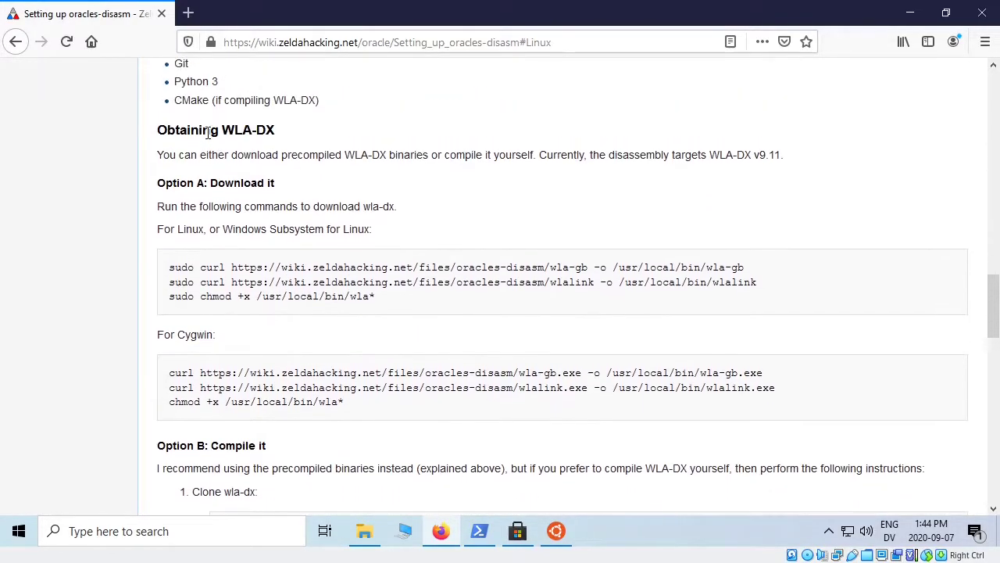
left_click_drag(225, 127, 291, 137)
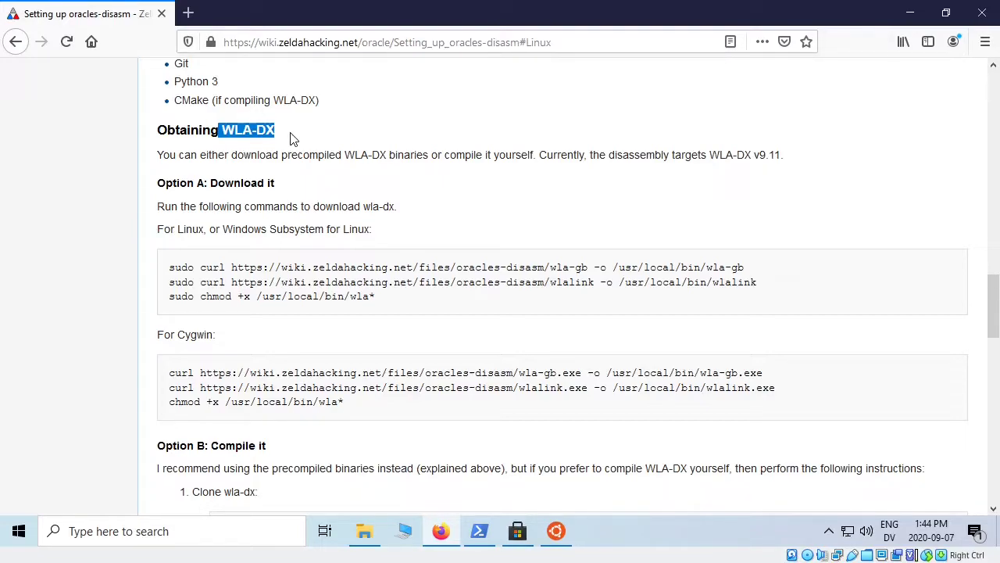
left_click(373, 310)
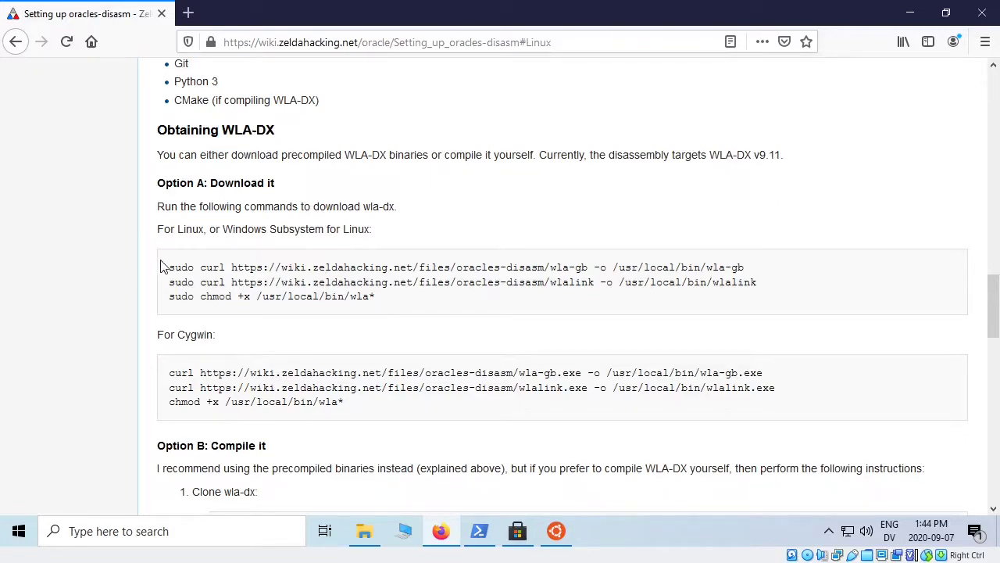
mouse_move(169, 267)
left_mouse_down()
mouse_move(833, 258)
mouse_move(696, 284)
mouse_move(169, 267)
left_mouse_up()
left_click_drag(432, 303, 160, 273)
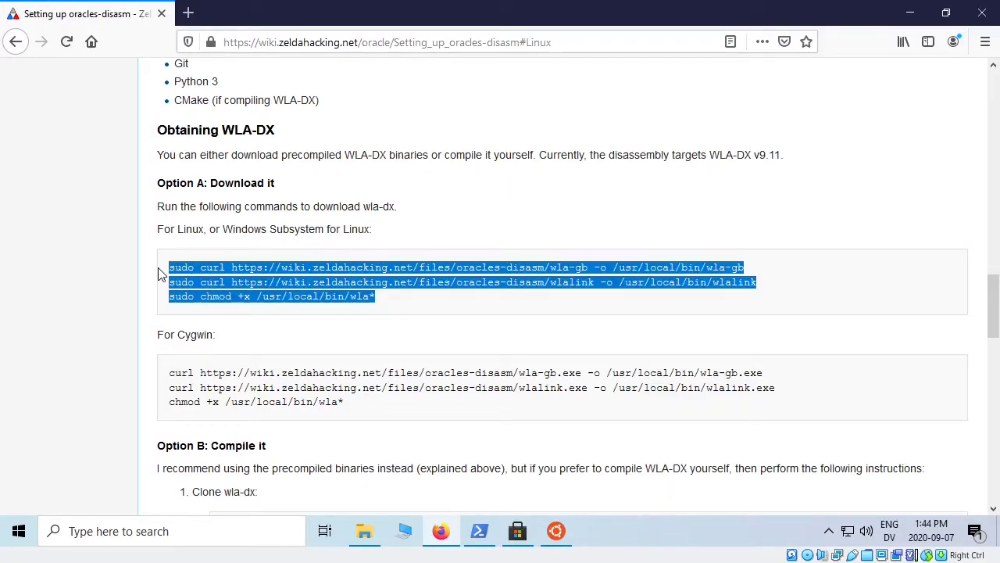
- Paste and run the commands, downloading wla-gb and wlalink into /usr/local/bin
left_click(556, 531)
right_click(339, 413)
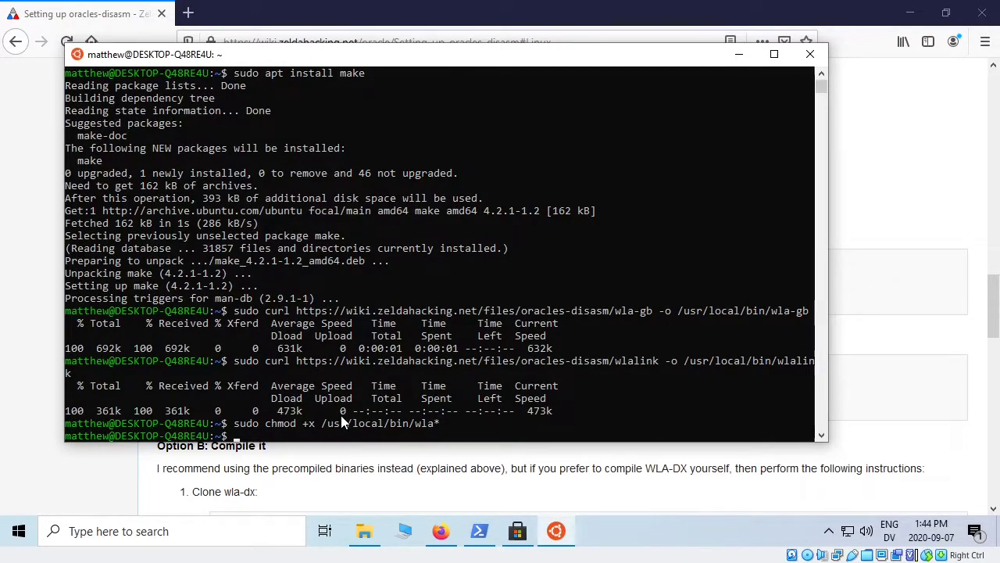
left_click_drag(616, 310, 652, 314)
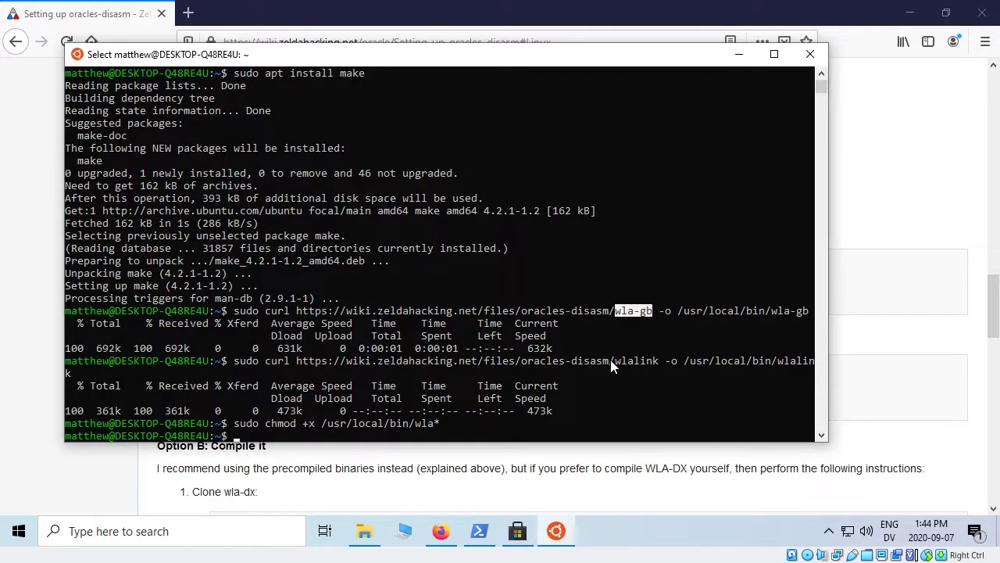
left_click_drag(615, 360, 657, 360)
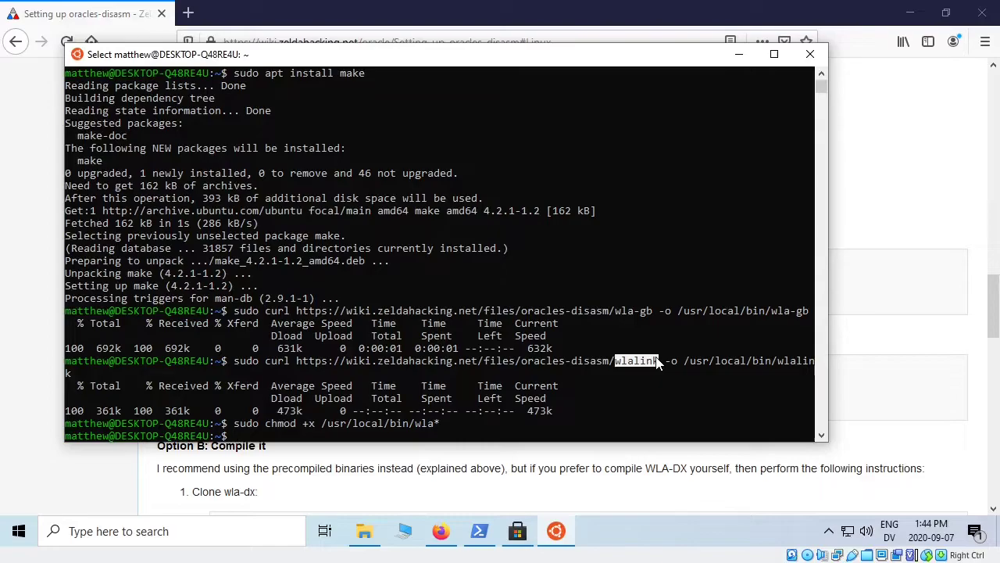
left_click_drag(678, 359, 758, 366)
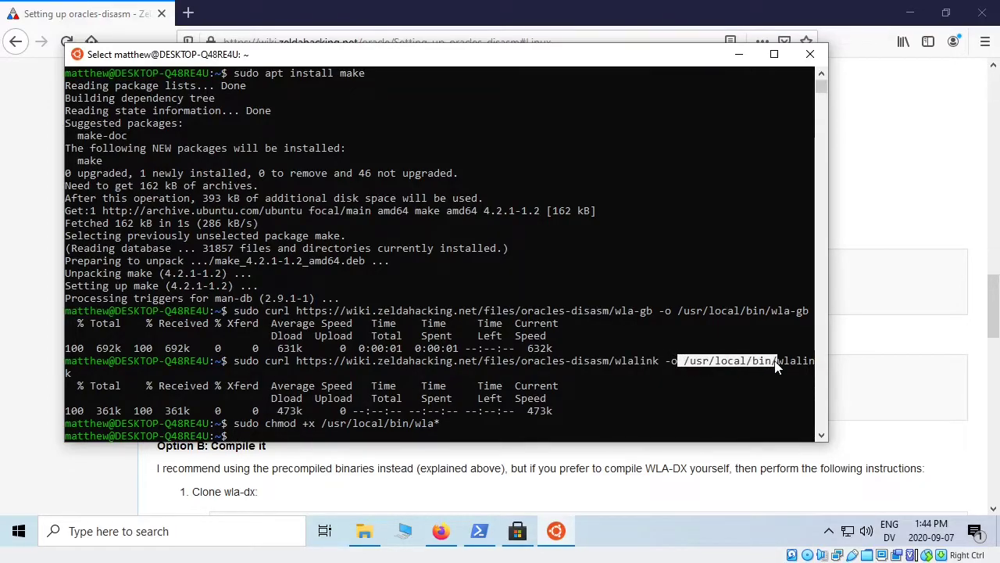
left_click(686, 364)
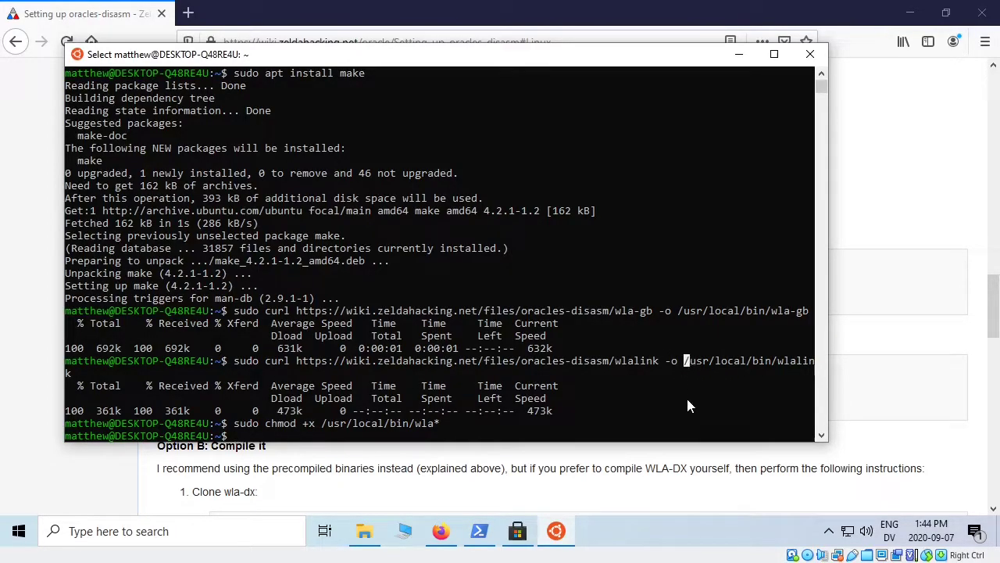
- Run wla-gb to confirm it works, showing the v9.11 usage help
left_click(674, 434)
type("wla-gb")
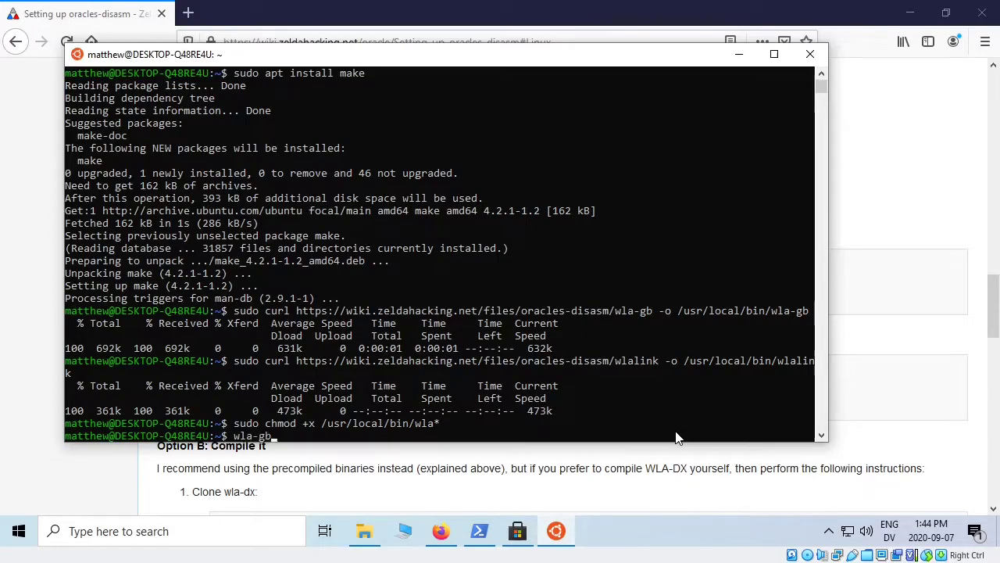
key("Return")
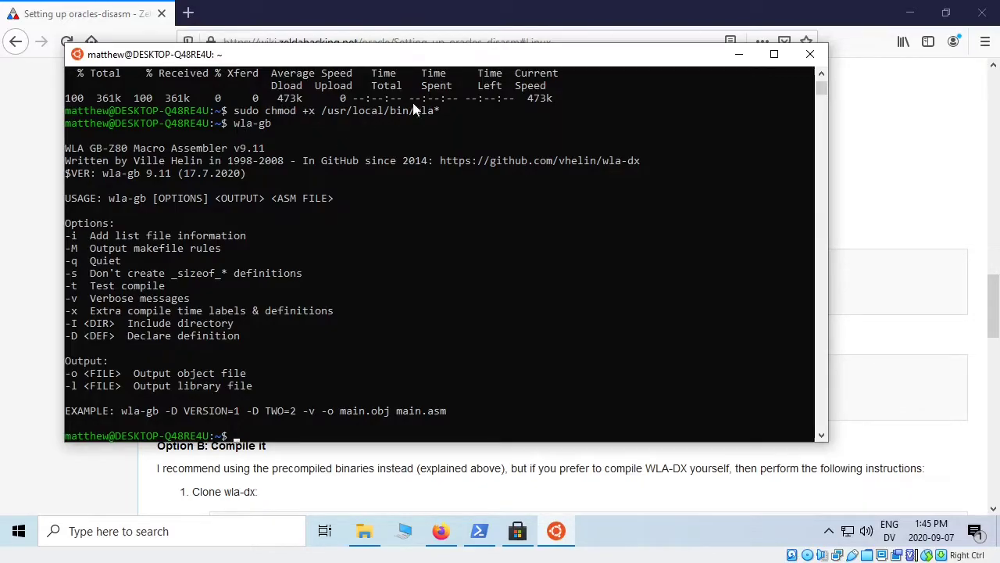
left_click(738, 54)
- Read the wiki's compile instructions and switch the terminal to the home directory with cd ~
scroll(383, 227, "down", 3)
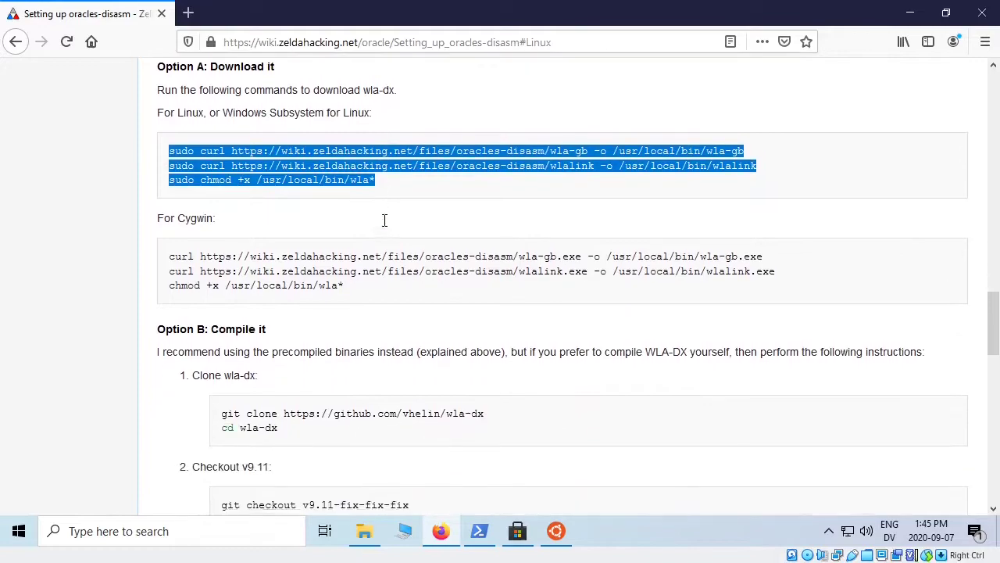
left_click_drag(155, 208, 179, 208)
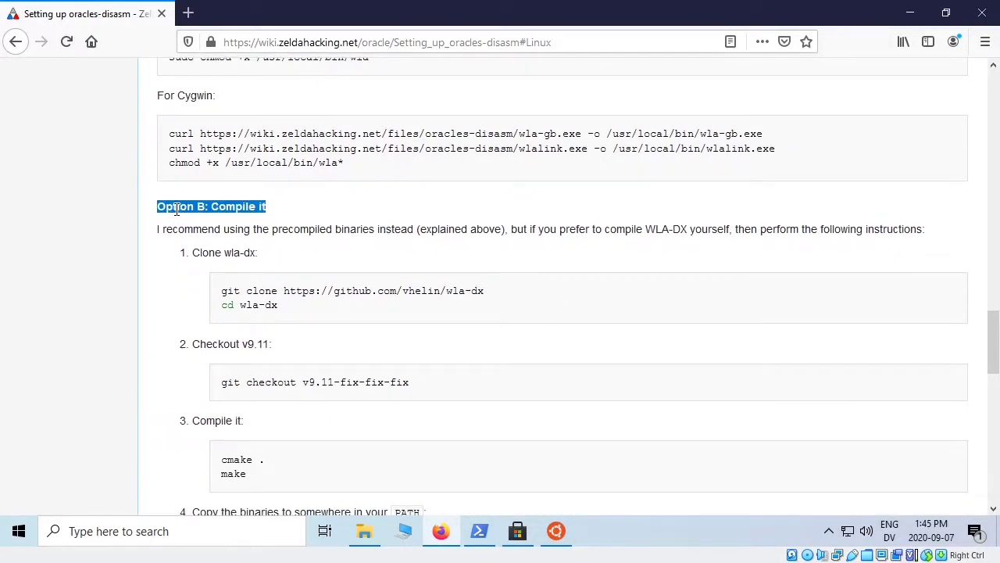
left_click_drag(289, 221, 320, 258)
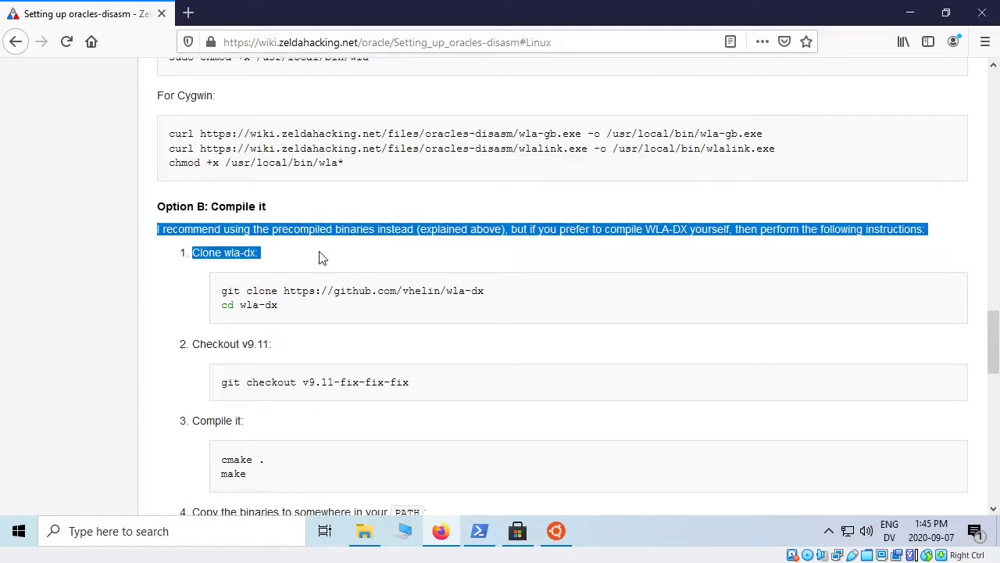
left_click(321, 258)
scroll(313, 205, "down", 5)
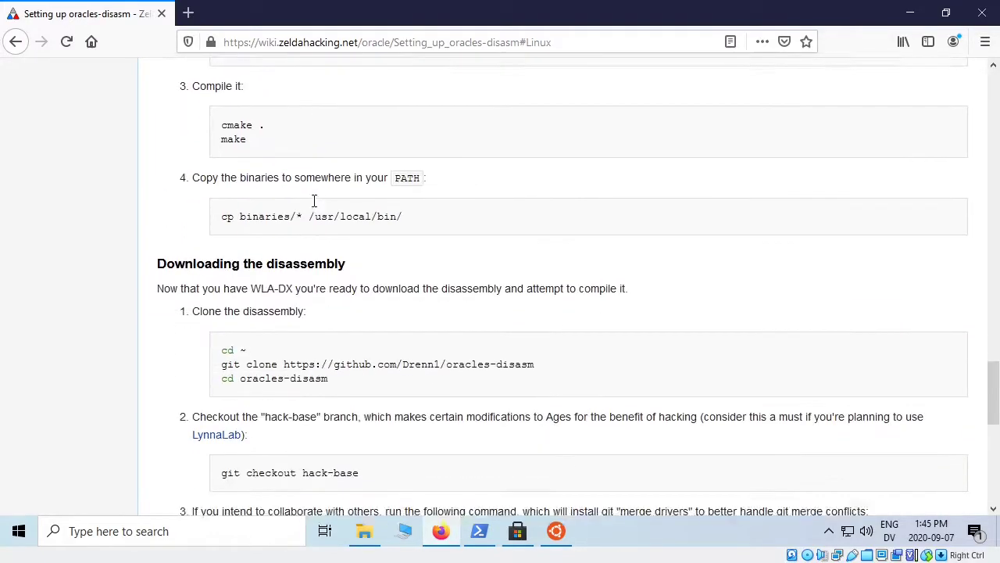
scroll(313, 203, "down", 2)
scroll(313, 205, "up", 1)
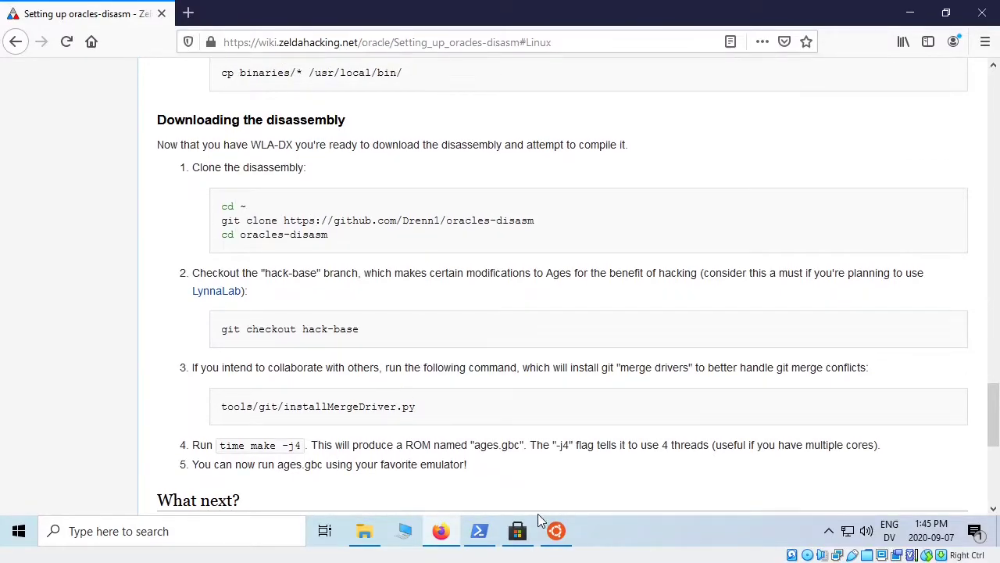
left_click(555, 531)
left_click(506, 312)
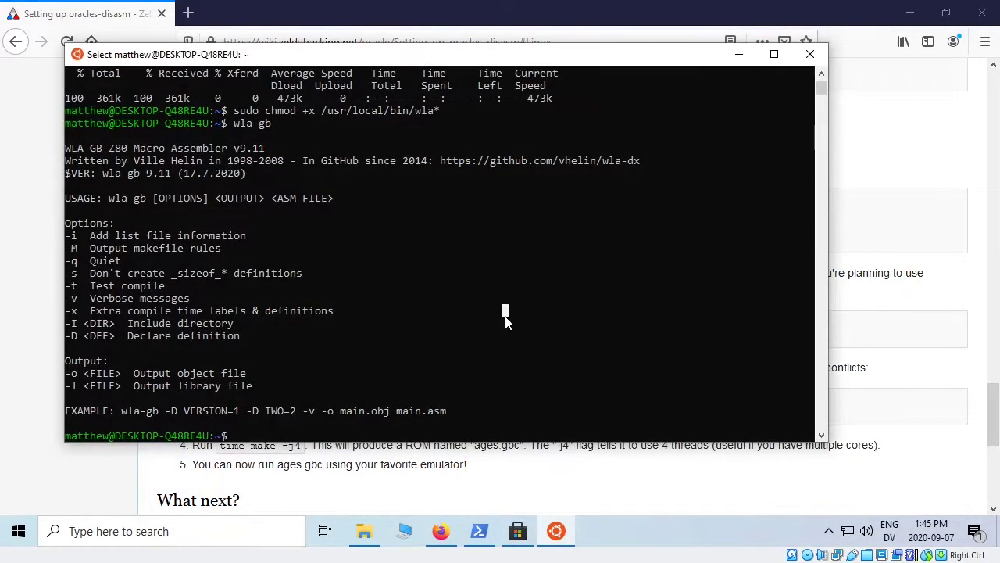
type("cd ~")
key("Return")
left_click_drag(361, 59, 427, 276)
left_click_drag(281, 276, 495, 60)
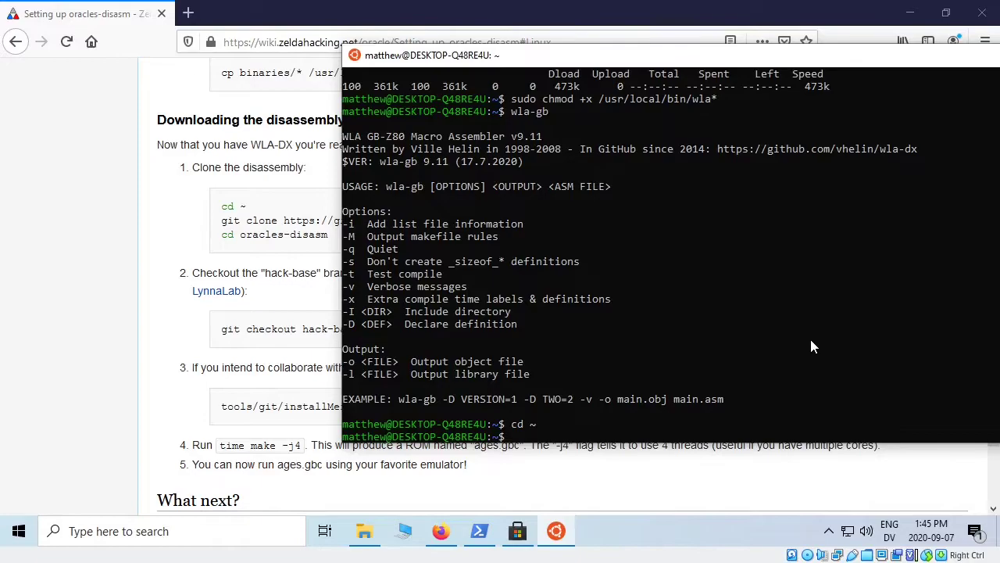
- Copy the git clone command from the wiki and run it to clone oracles-disasm
left_click_drag(220, 222, 568, 225)
key("ctrl+c")
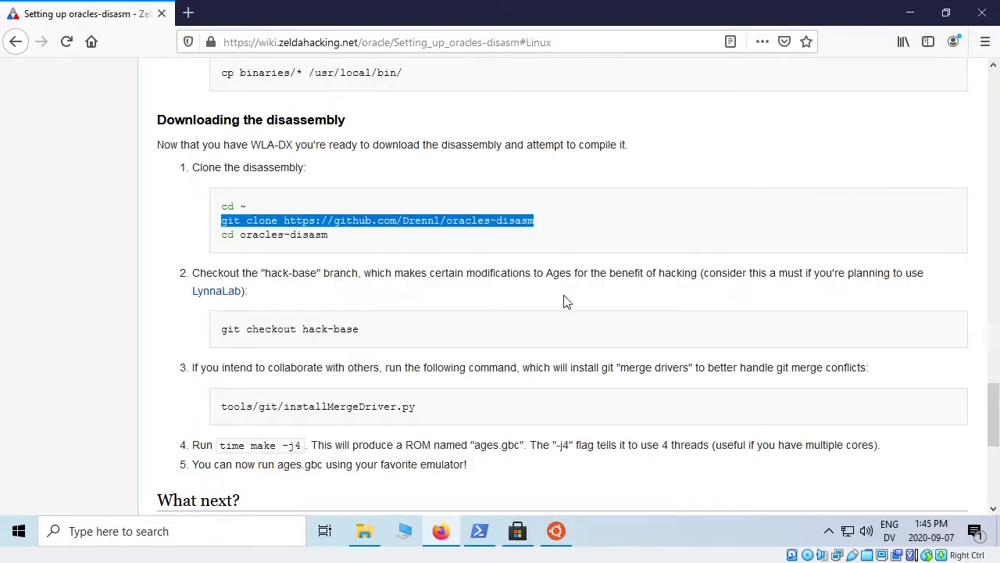
left_click(556, 531)
right_click(528, 376)
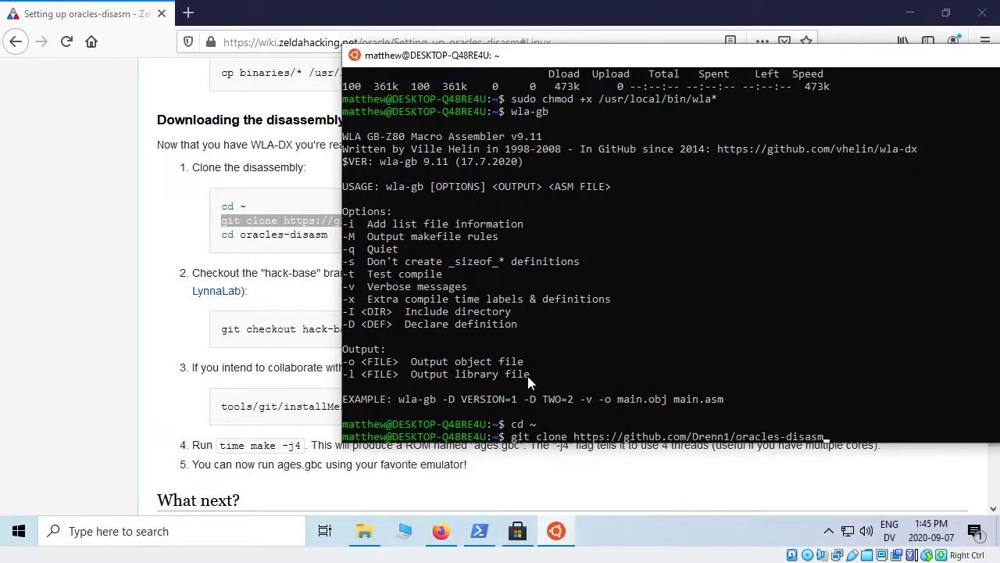
key("Return")
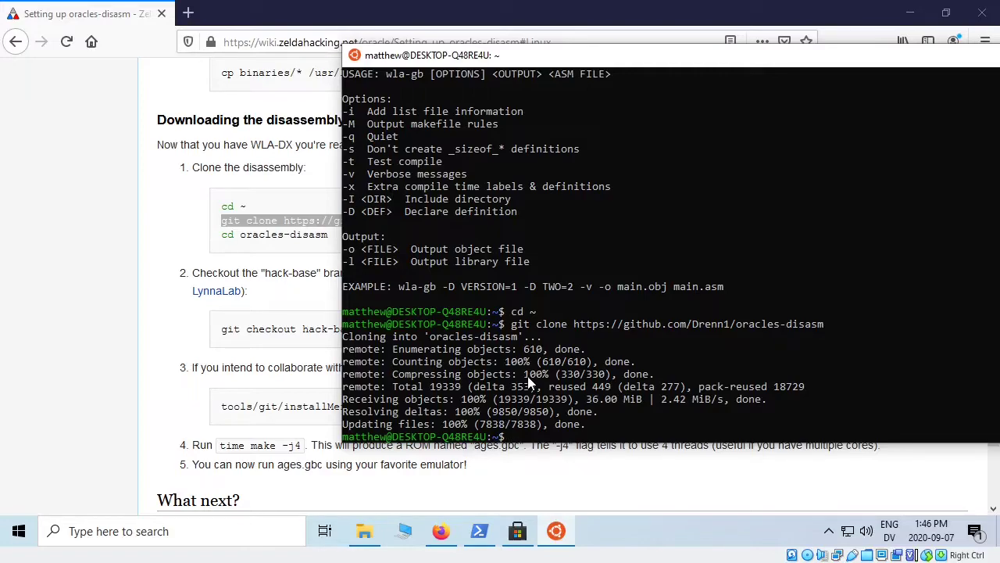
- Enter the oracles-disasm folder with cd and list its files with ls
left_click(221, 239)
left_click_drag(221, 237, 364, 243)
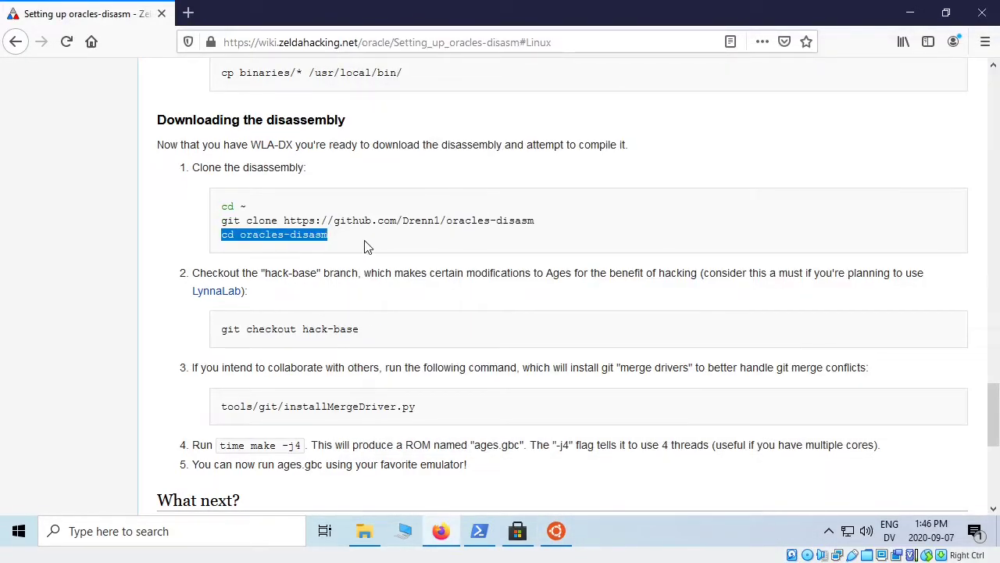
key("ctrl+c")
left_click(556, 531)
right_click(542, 362)
key("Return")
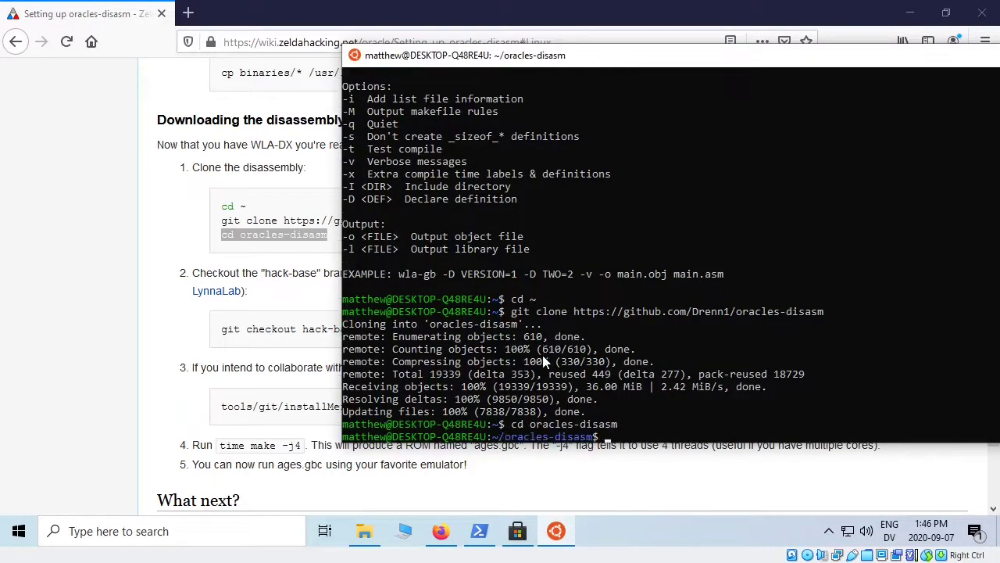
left_click_drag(500, 436, 560, 346)
left_click(594, 312)
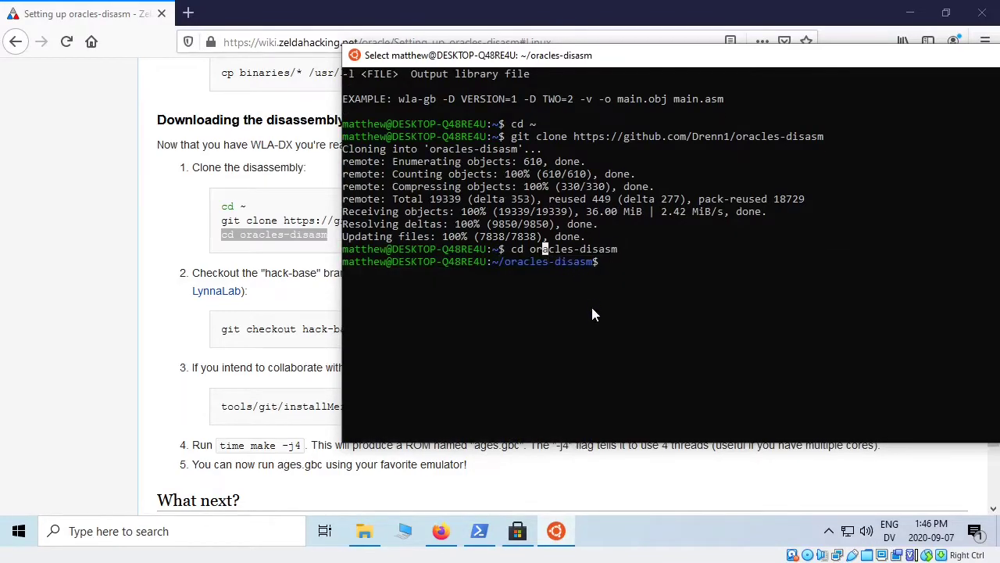
scroll(672, 305, "up", 2)
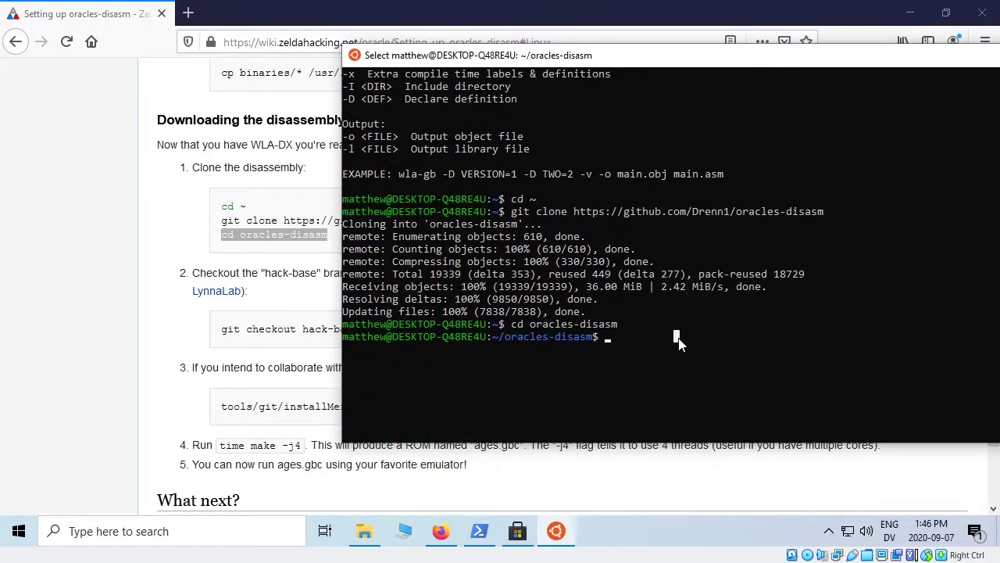
type("ls")
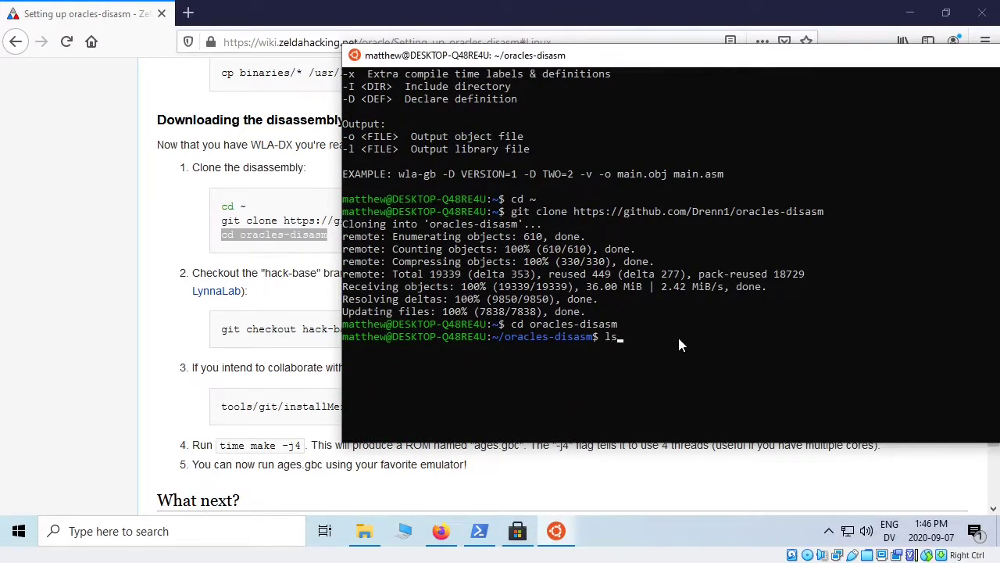
key("Return")
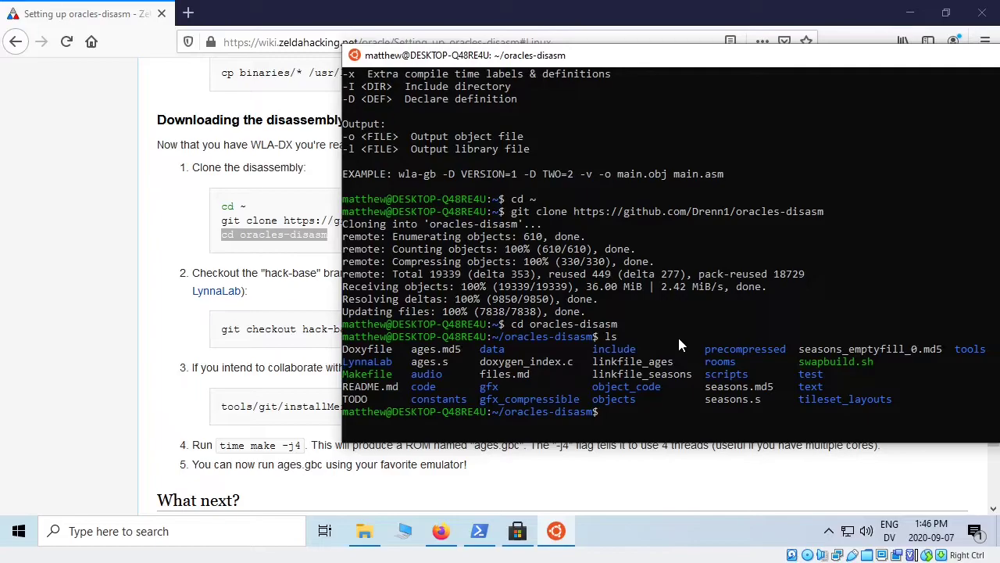
left_click(294, 270)
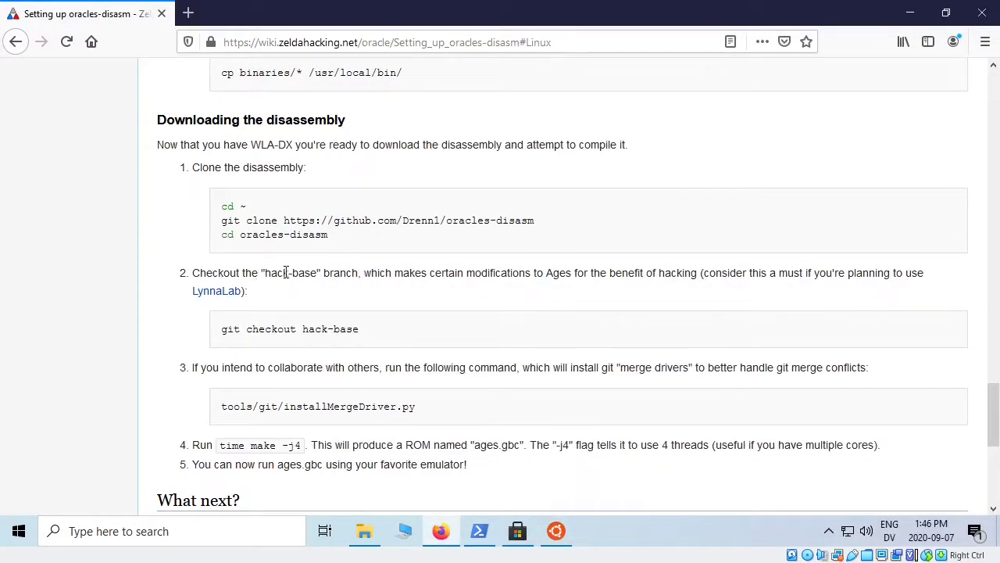
- Paste 'git checkout hack-base' from the wiki into the terminal and run it
left_click_drag(263, 272, 317, 274)
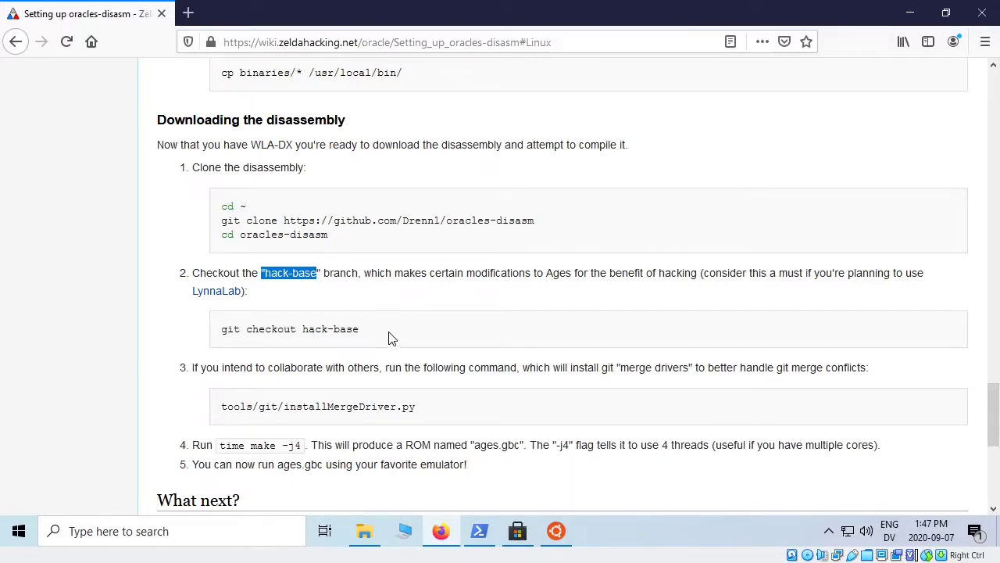
left_click_drag(389, 337, 210, 340)
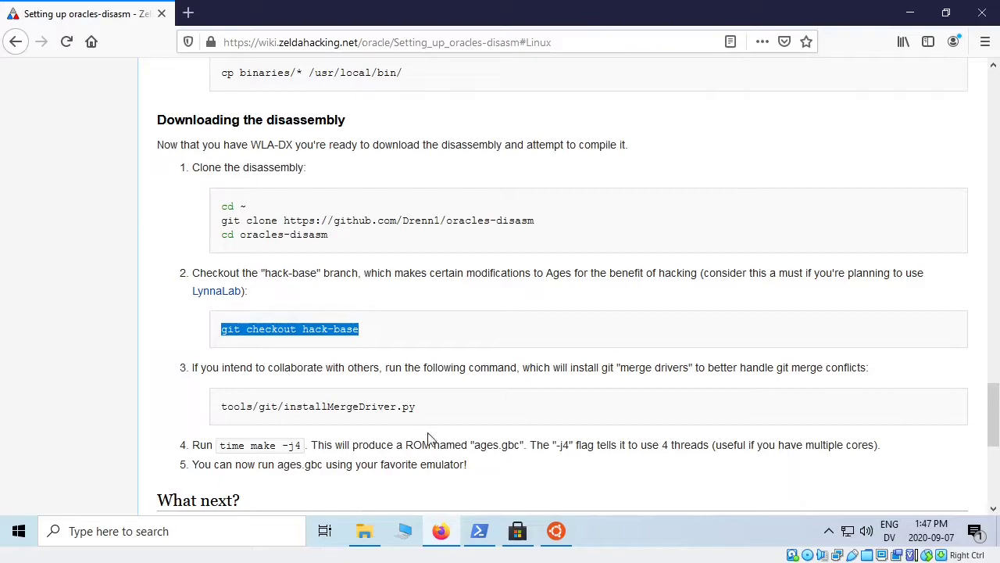
left_click(556, 530)
right_click(530, 394)
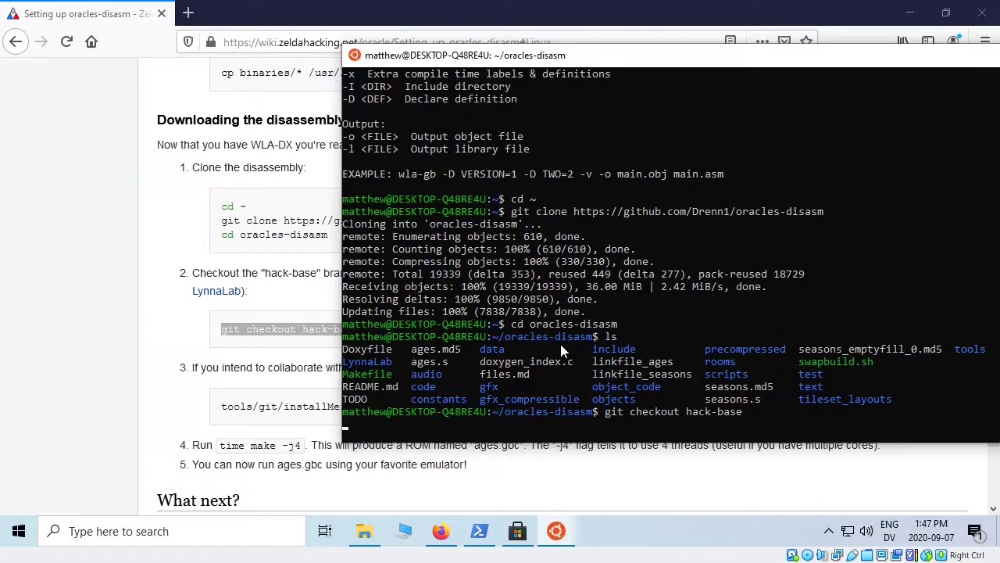
left_click_drag(602, 54, 453, 53)
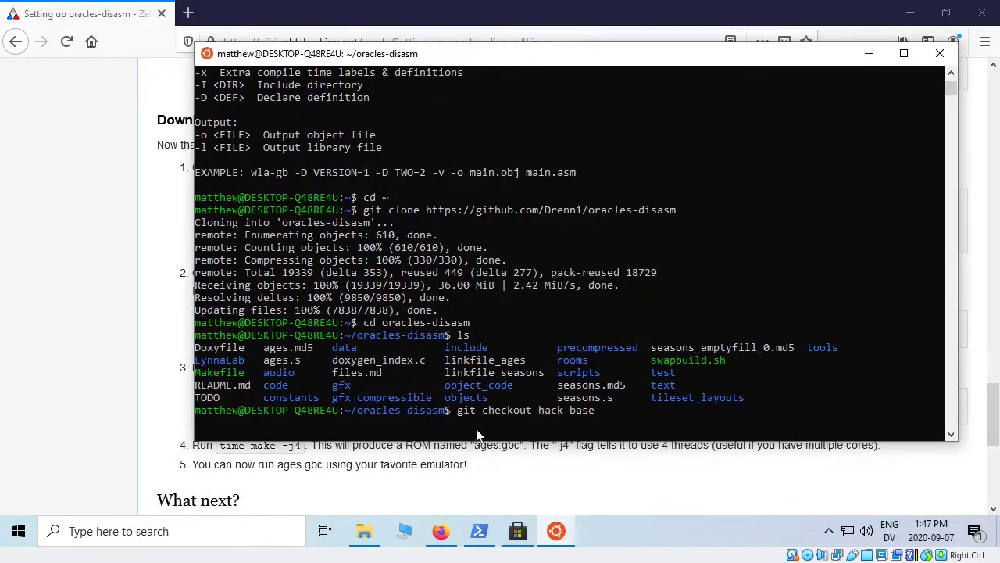
key("Return")
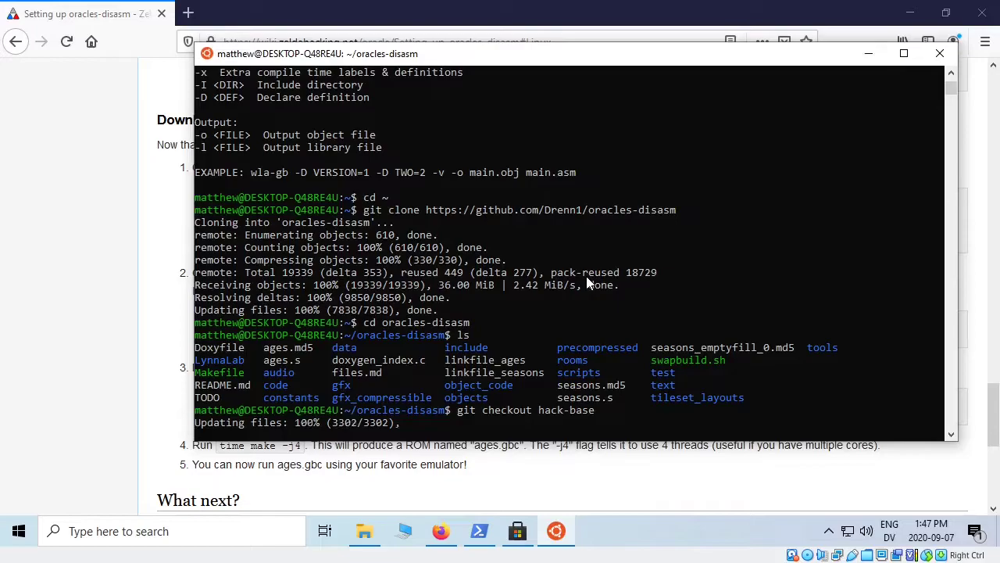
- Paste and run tools/git/installMergeDriver.py from the wiki in the terminal
left_click(868, 53)
scroll(336, 357, "down", 2)
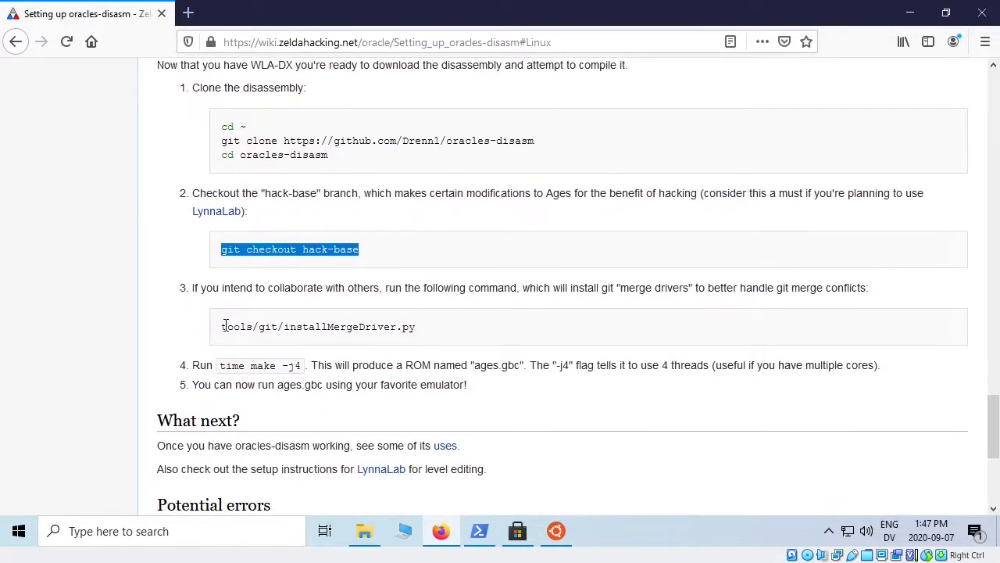
left_click_drag(223, 327, 461, 346)
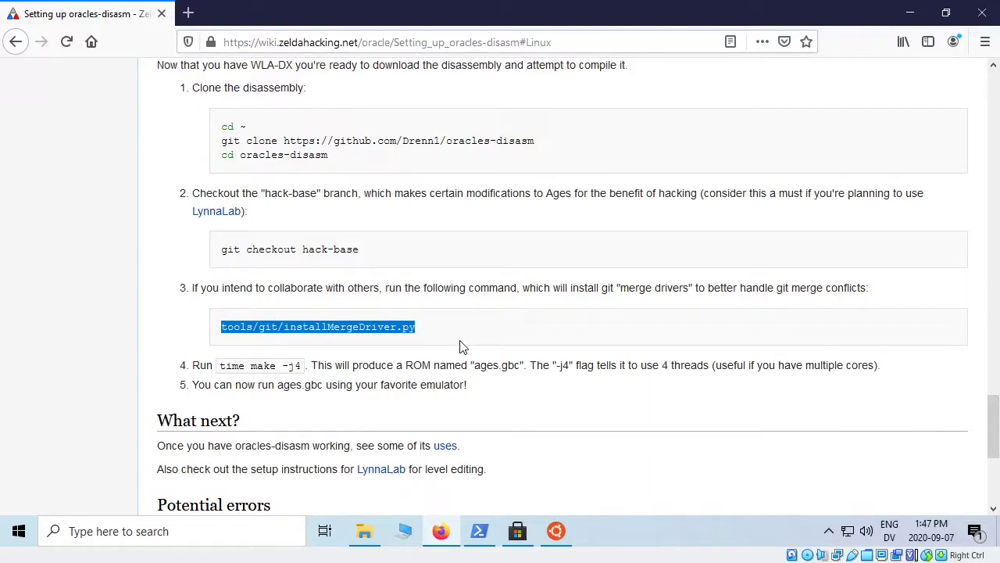
left_click(556, 531)
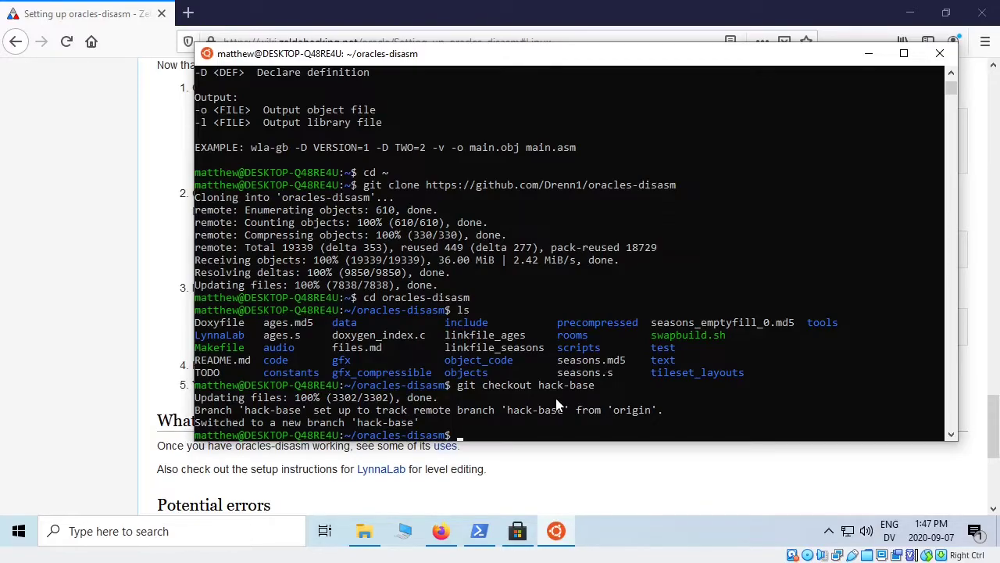
right_click(556, 405)
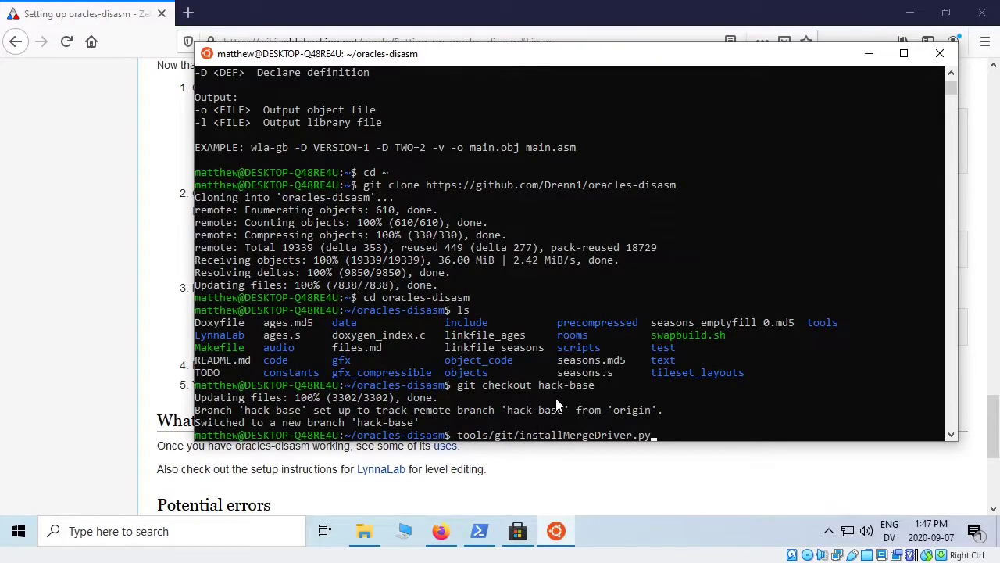
key("Return")
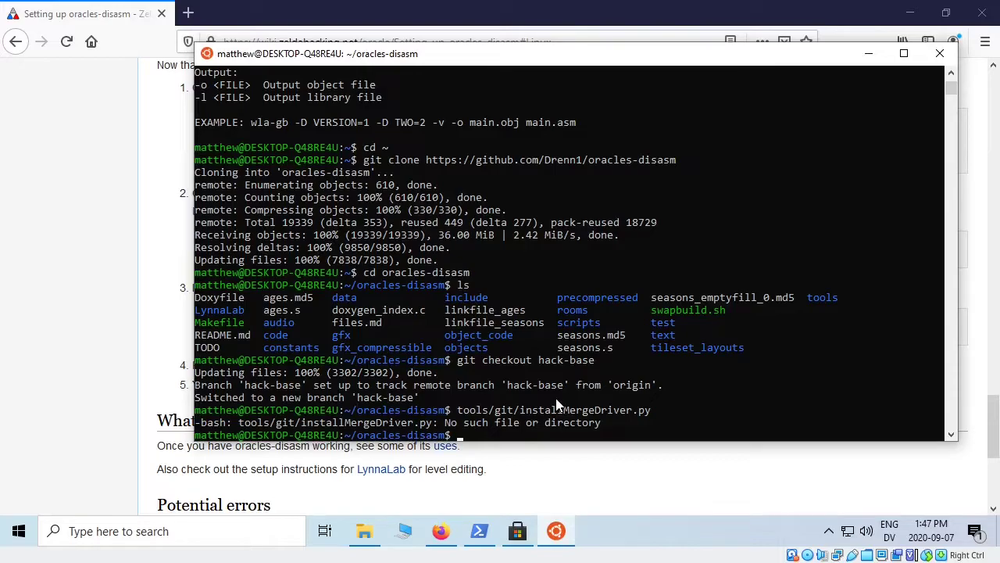
- Run the corrected installer tools/git/installMergeDriver.sh instead
key("Up")
key("Up")
key("ctrl+c")
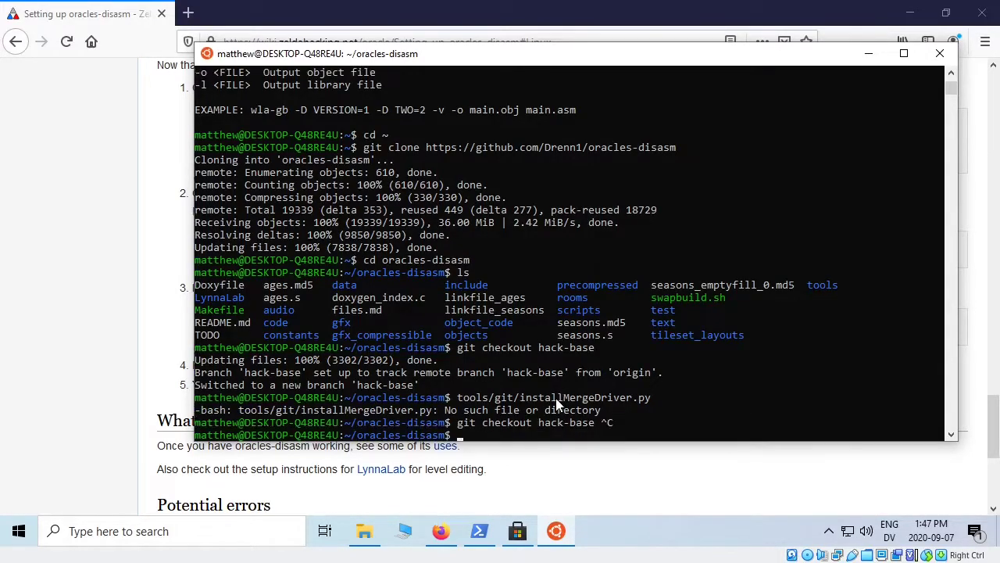
type("tools/git/installMergeDriver.sh")
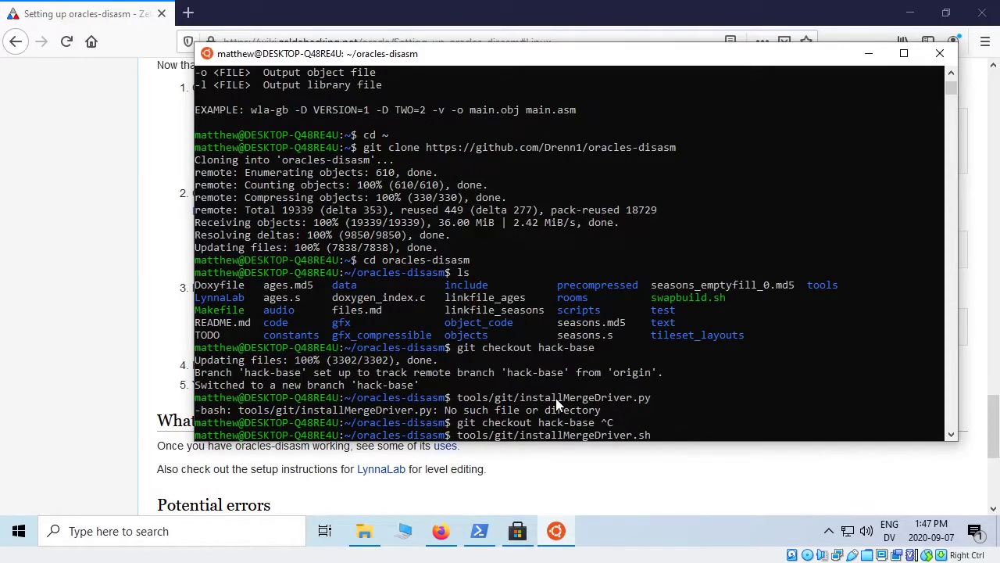
key("Return")
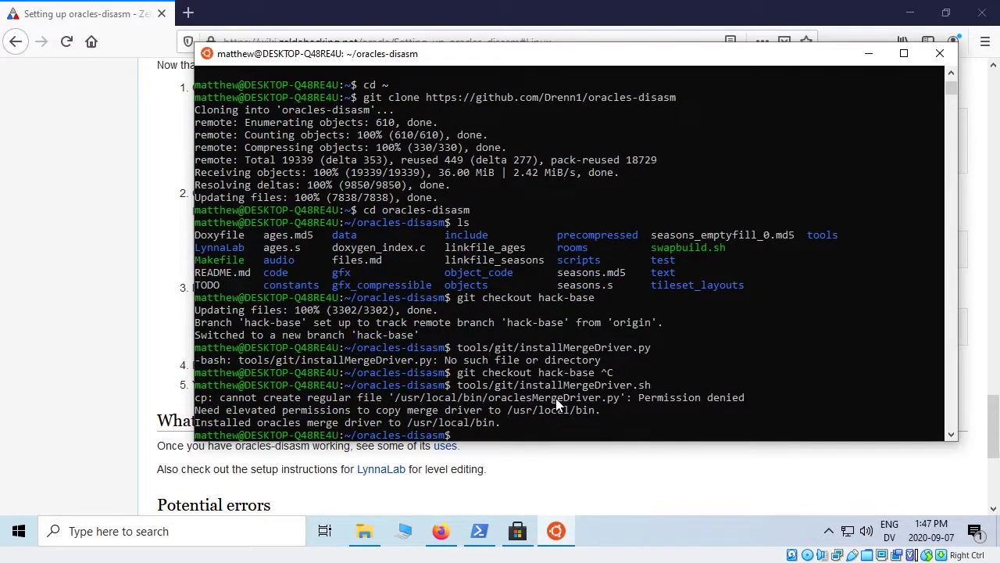
key("Up")
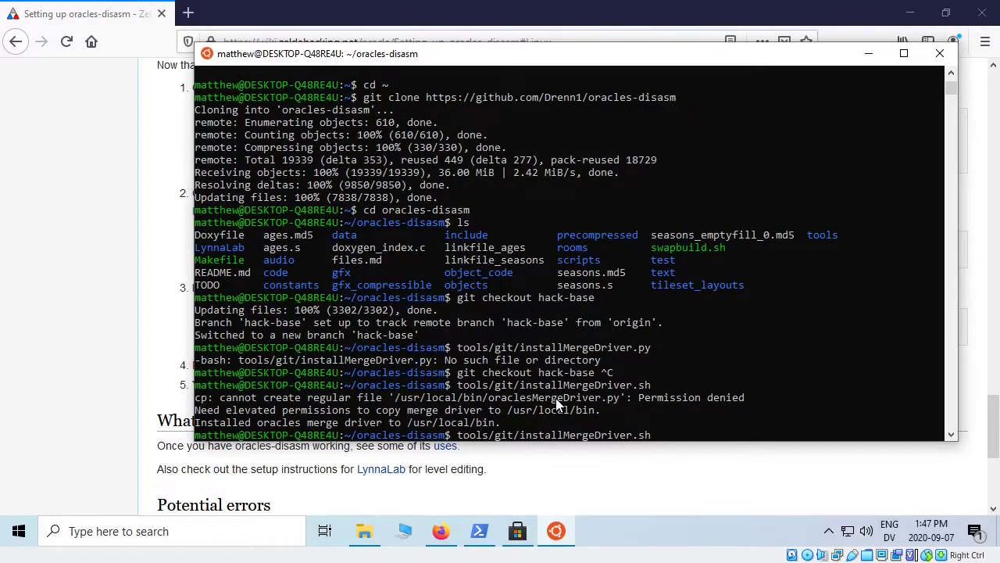
key("BackSpace")
key("BackSpace")
key("BackSpace")
key("BackSpace")
key("BackSpace")
key("BackSpace")
key("BackSpace")
key("BackSpace")
key("BackSpace")
key("BackSpace")
key("BackSpace")
key("BackSpace")
key("BackSpace")
key("BackSpace")
key("BackSpace")
key("BackSpace")
key("BackSpace")
key("BackSpace")
key("BackSpace")
key("BackSpace")
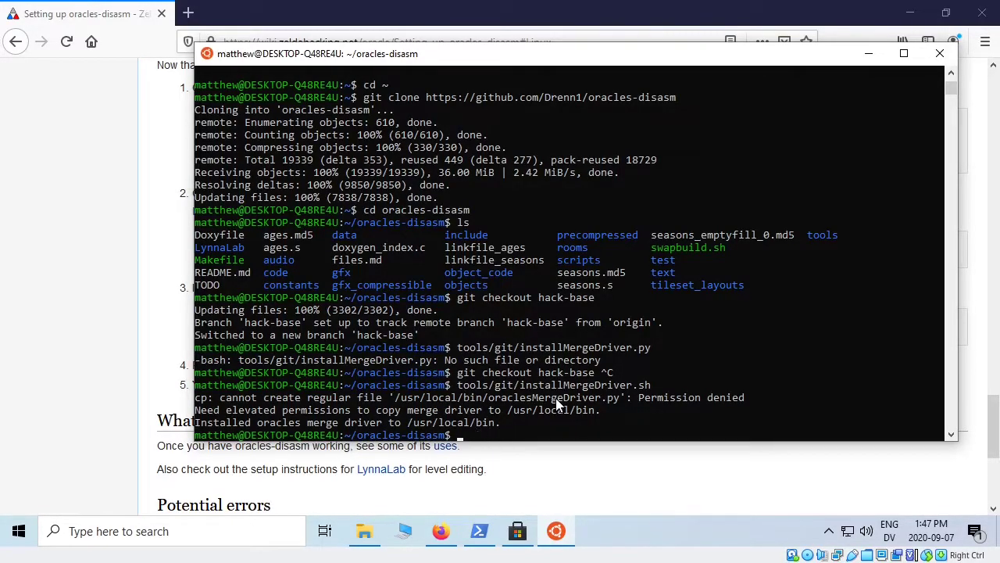
- List /usr/local/bin/ to confirm oraclesMergeDriver.py sits beside wla-gb and wlalink
left_click_drag(201, 423, 475, 426)
left_click(473, 422)
type("ls /usr/local/bin/")
key("Return")
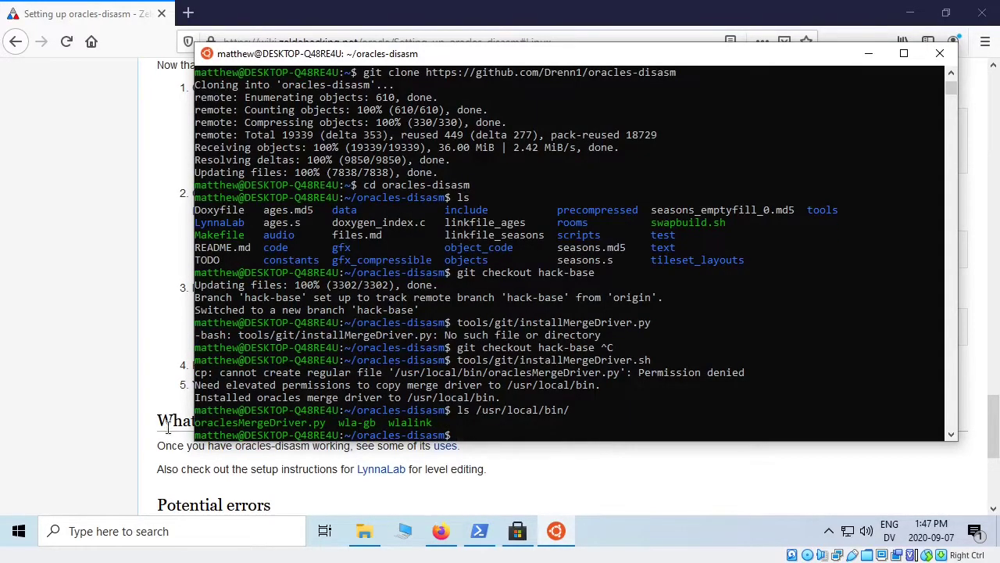
left_click_drag(195, 422, 327, 426)
right_click(327, 426)
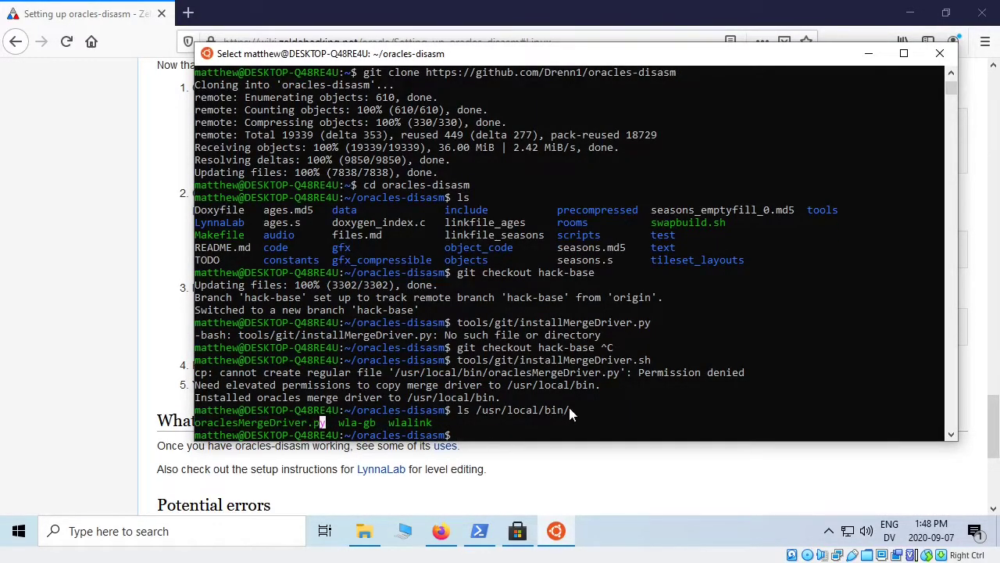
left_click(868, 53)
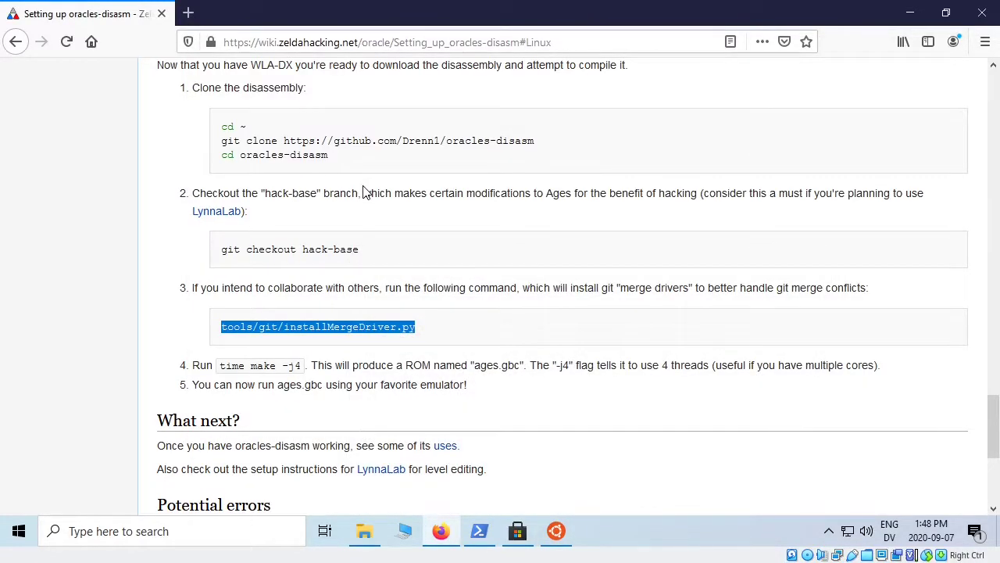
scroll(362, 193, "down", 2)
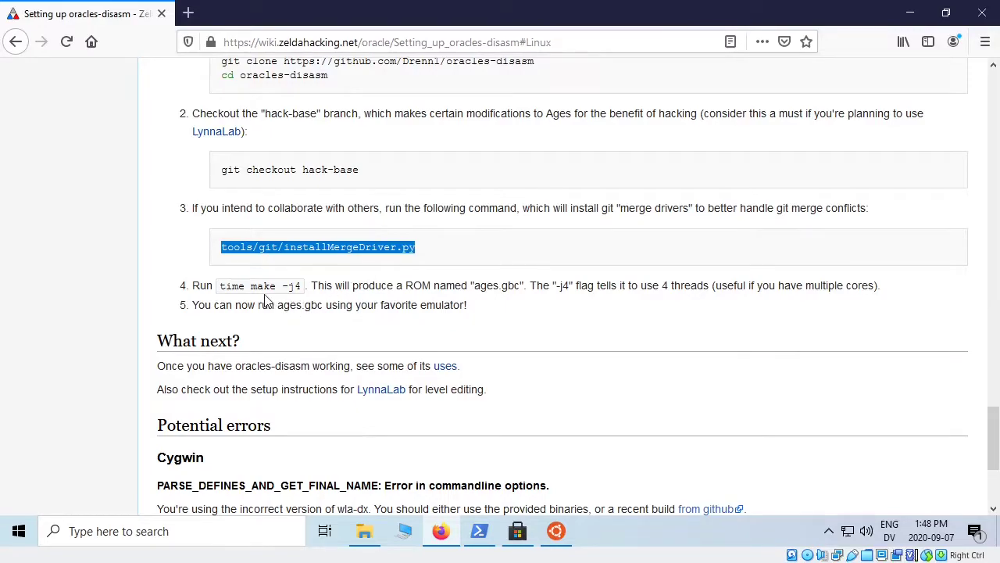
- Find the build command in the wiki and type time make -j4 at the oracles-disasm prompt
left_click_drag(249, 285, 277, 286)
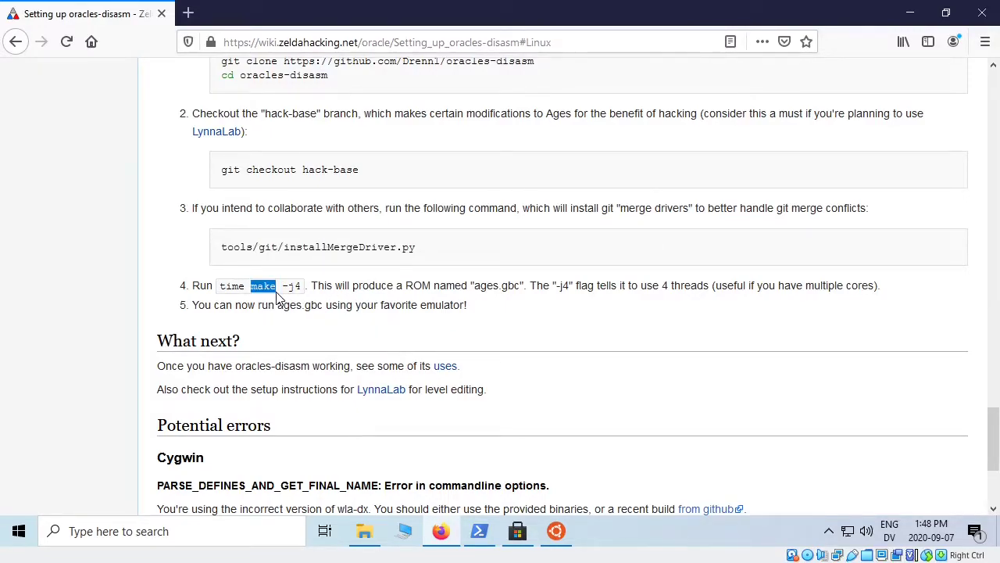
left_click_drag(282, 287, 302, 297)
double_click(233, 286)
left_click(556, 531)
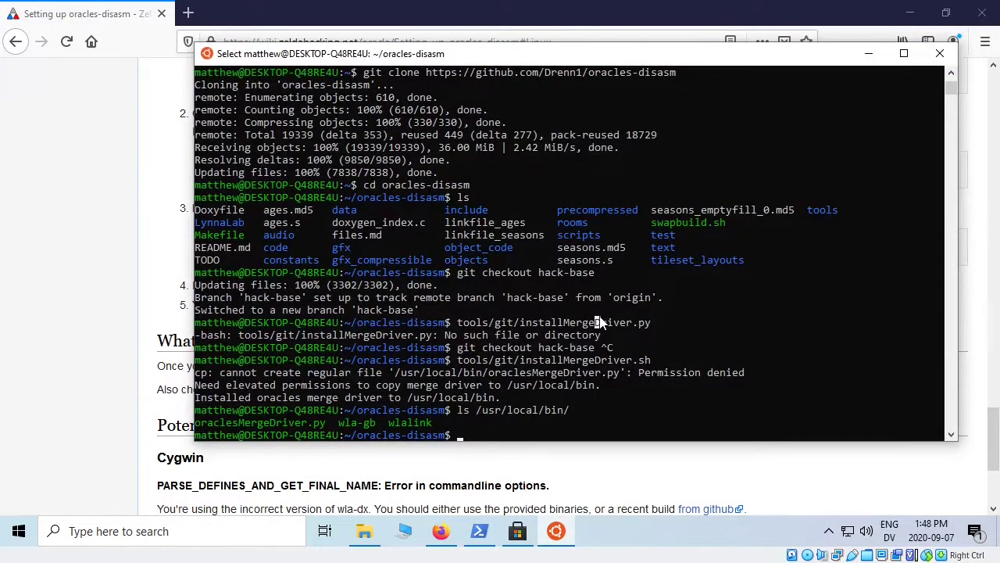
type("time make -j")
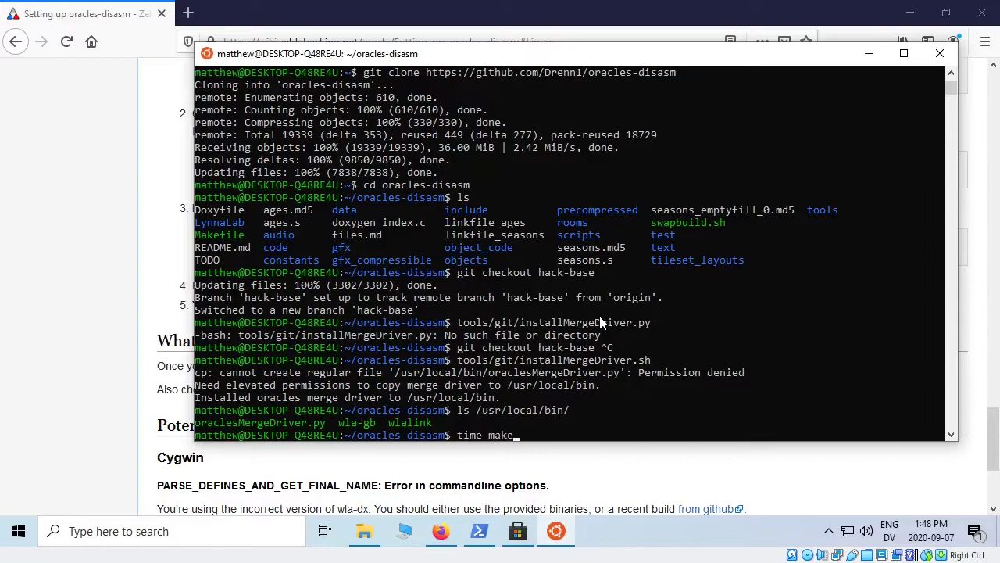
type("4")
- Run the time make -j4 build, then list files and copy the resulting ages.gbc name
key("Return")
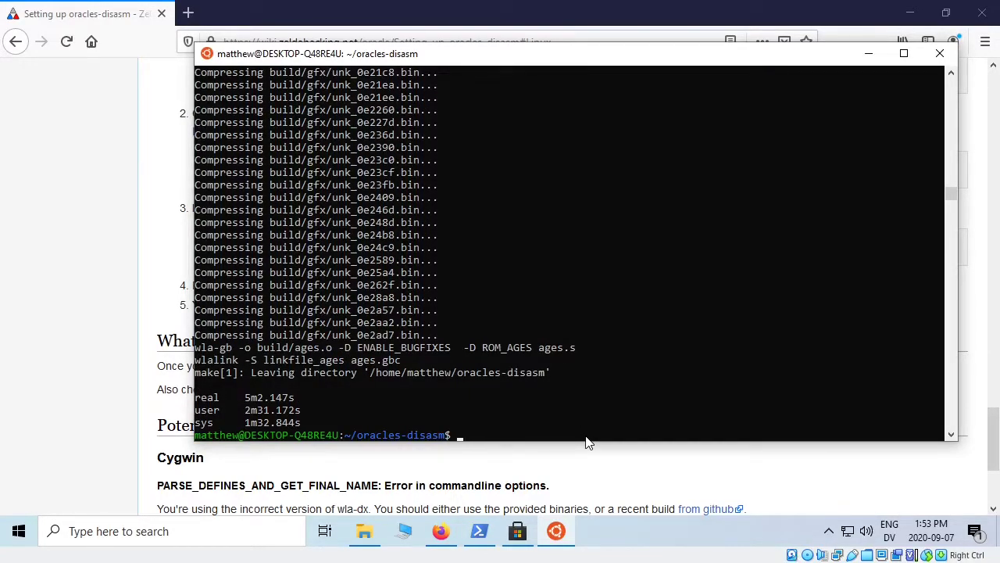
type("ls")
key("Return")
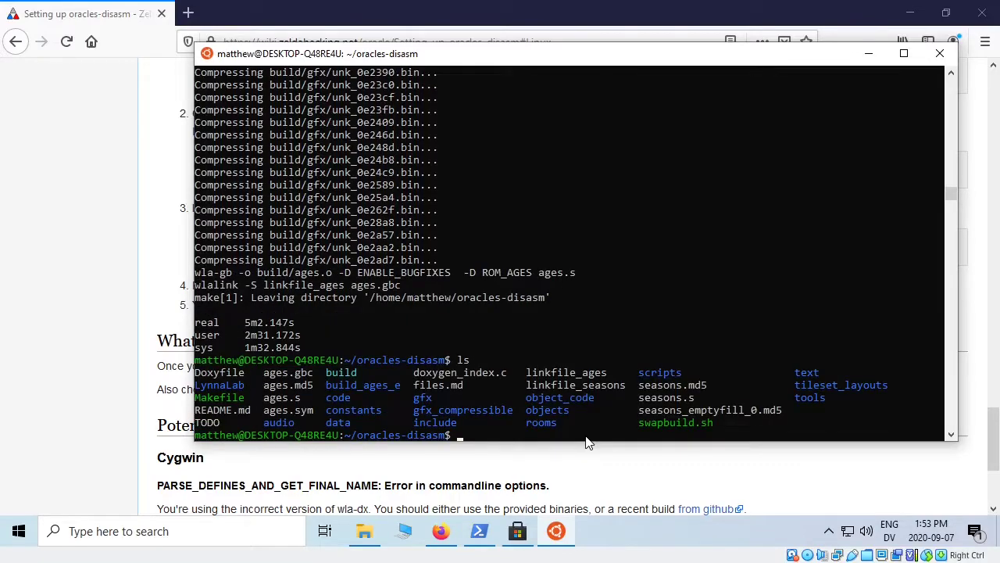
left_click_drag(265, 373, 311, 372)
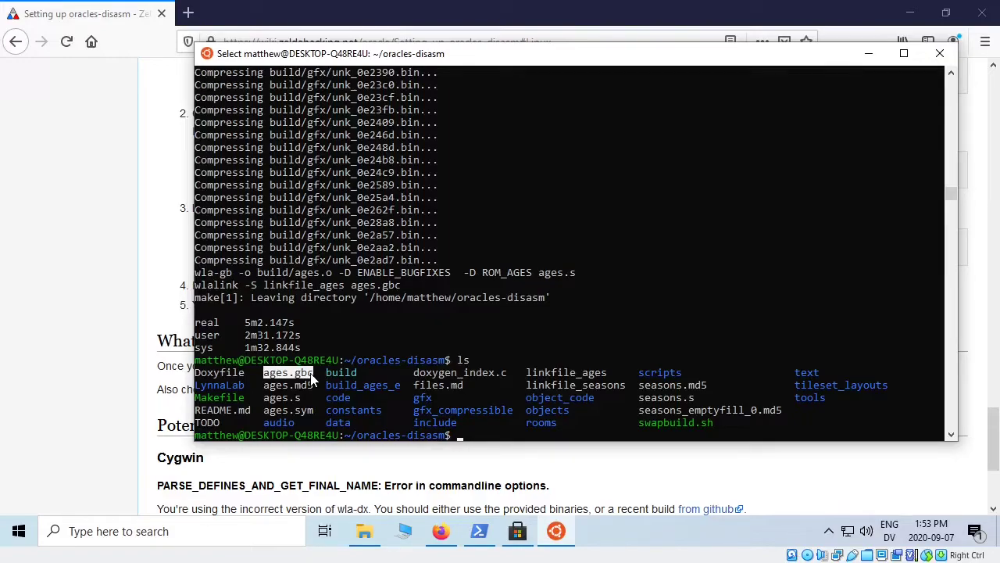
right_click(313, 378)
left_click(147, 253)
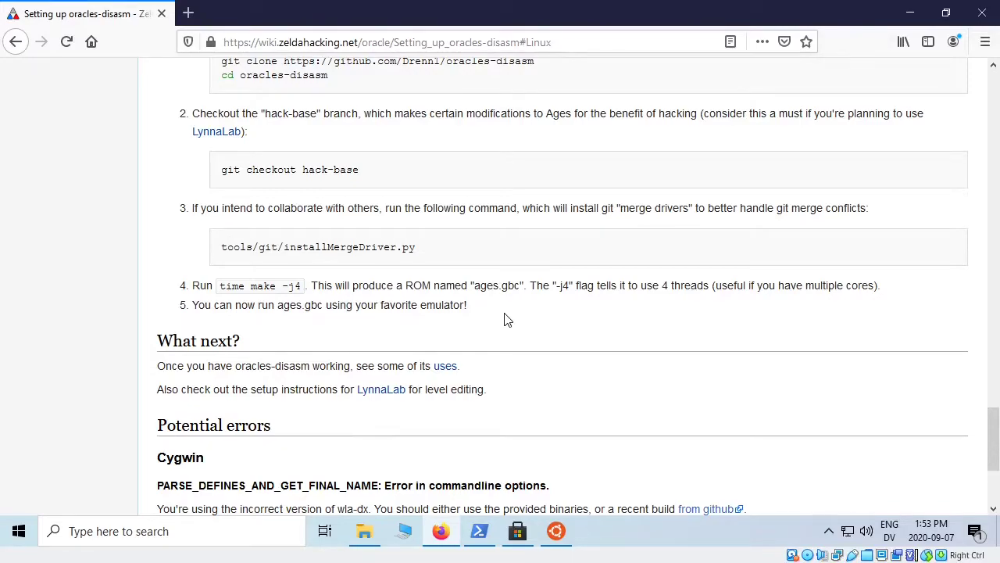
- Save the .NET Core 3.1 Runtime installer from the LynnaLab wiki, then cancel the opened installer
left_click(383, 389)
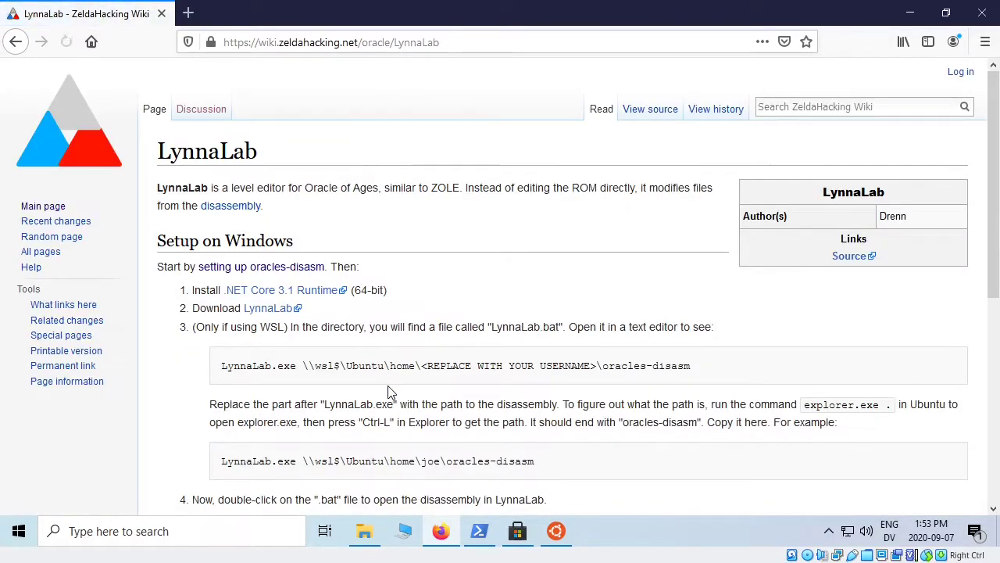
scroll(388, 391, "down", 3)
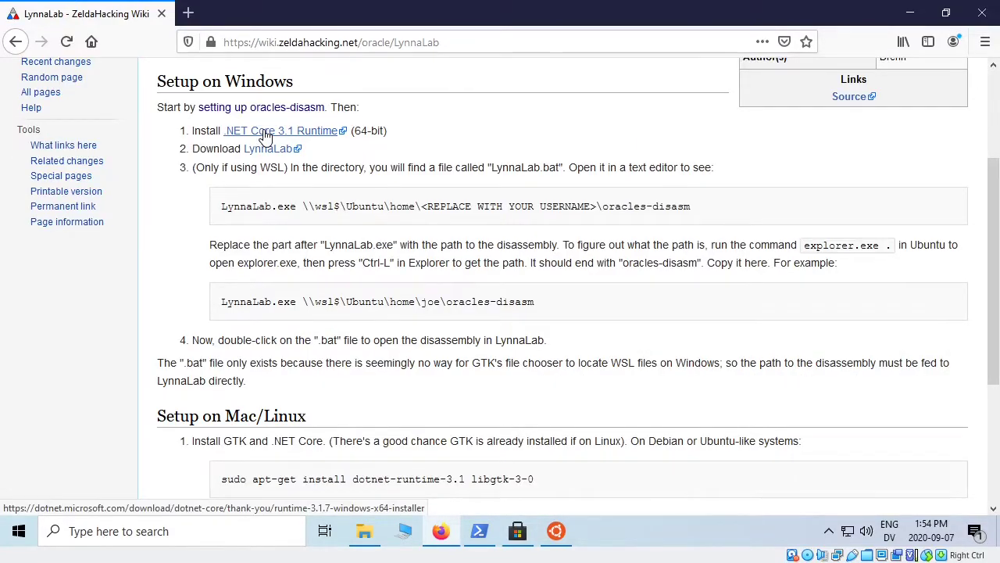
left_click(266, 131)
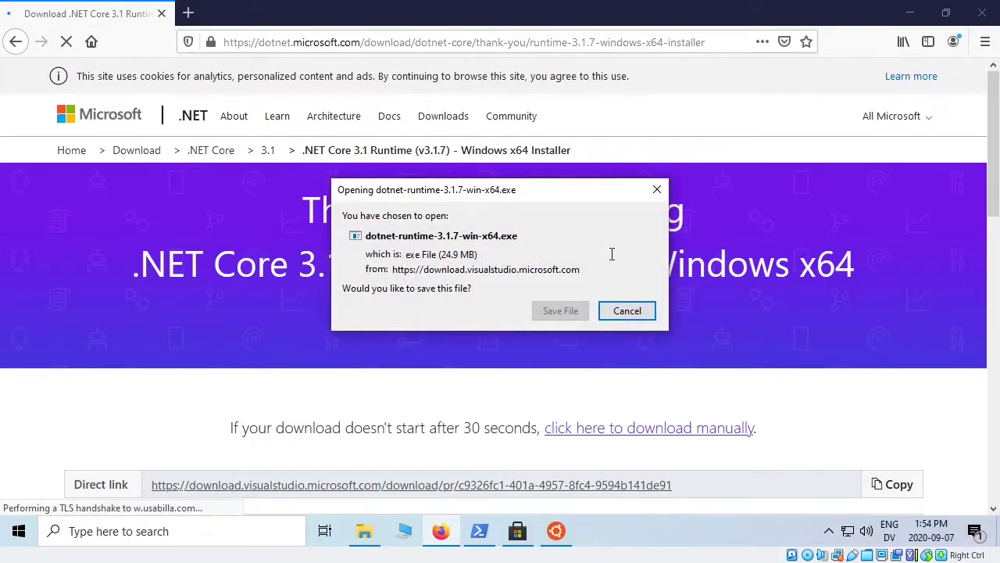
left_click(549, 312)
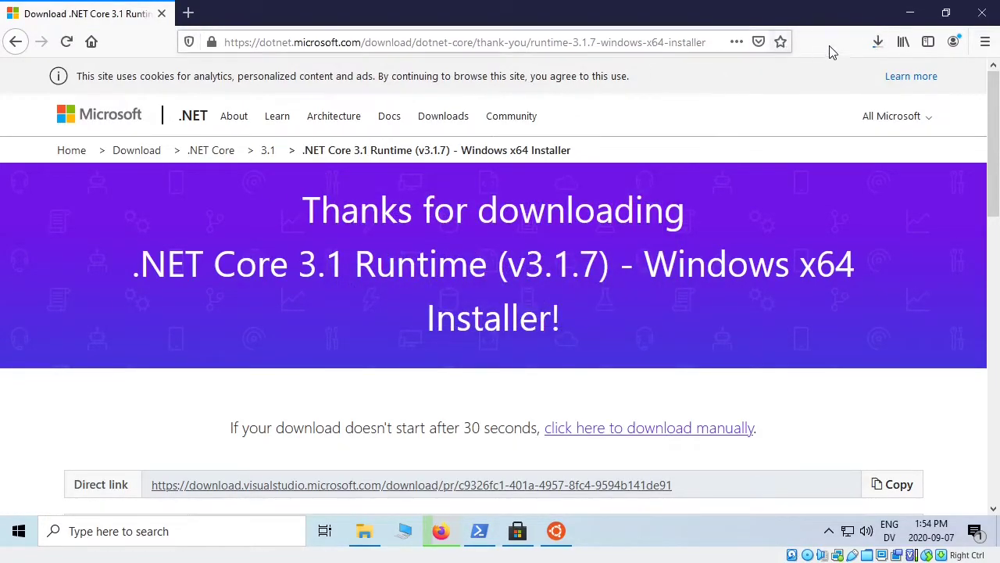
left_click(876, 46)
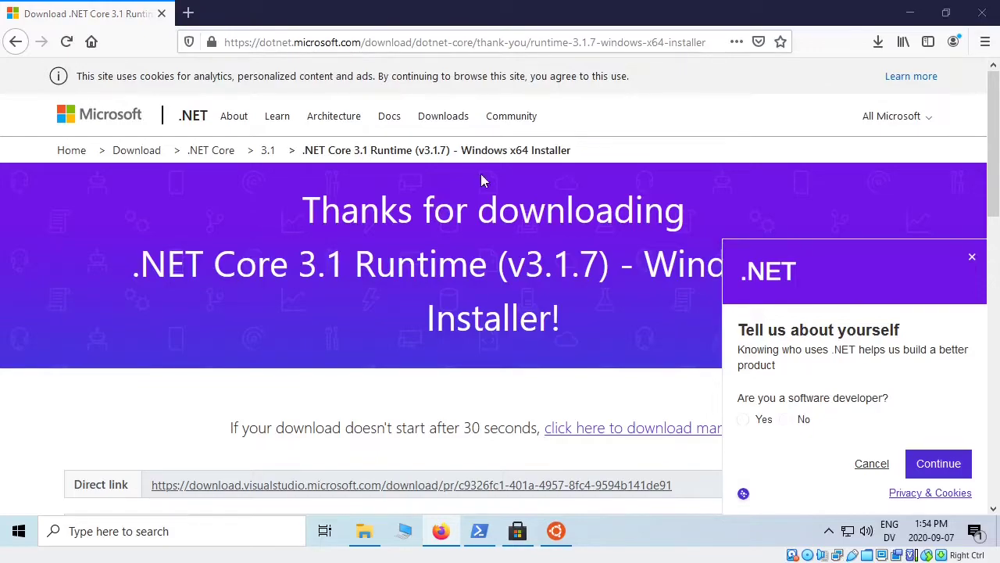
left_click(16, 42)
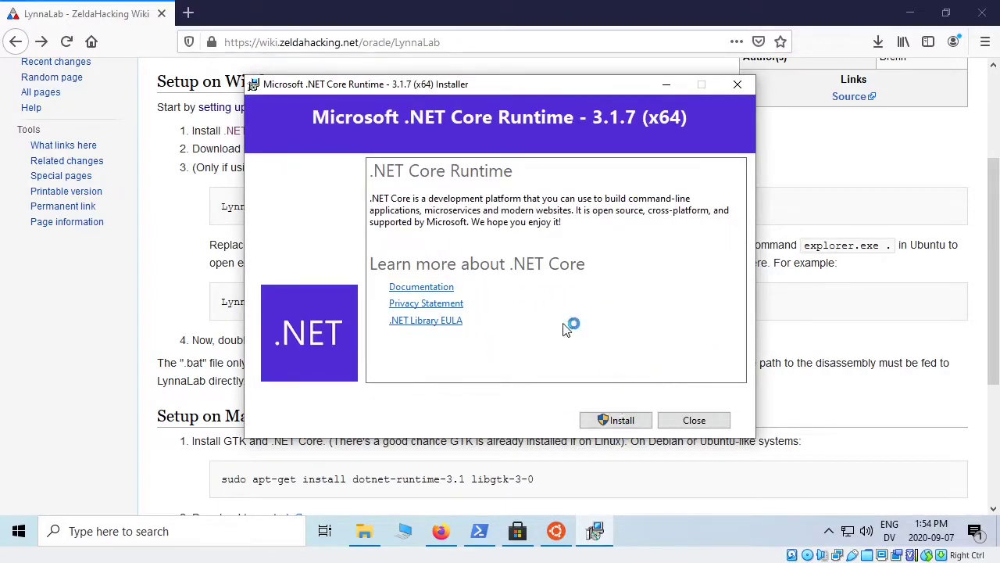
left_click(712, 416)
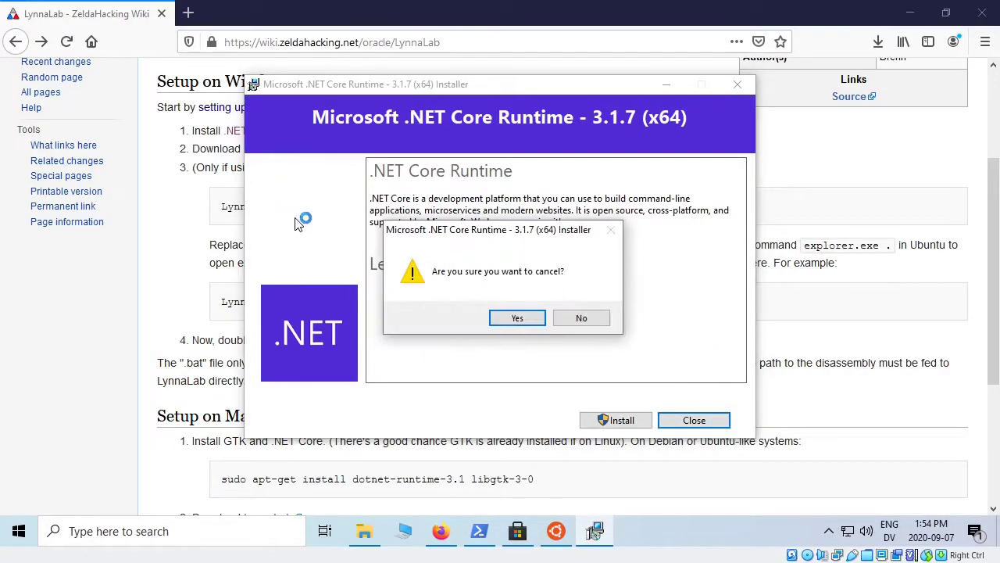
left_click(517, 318)
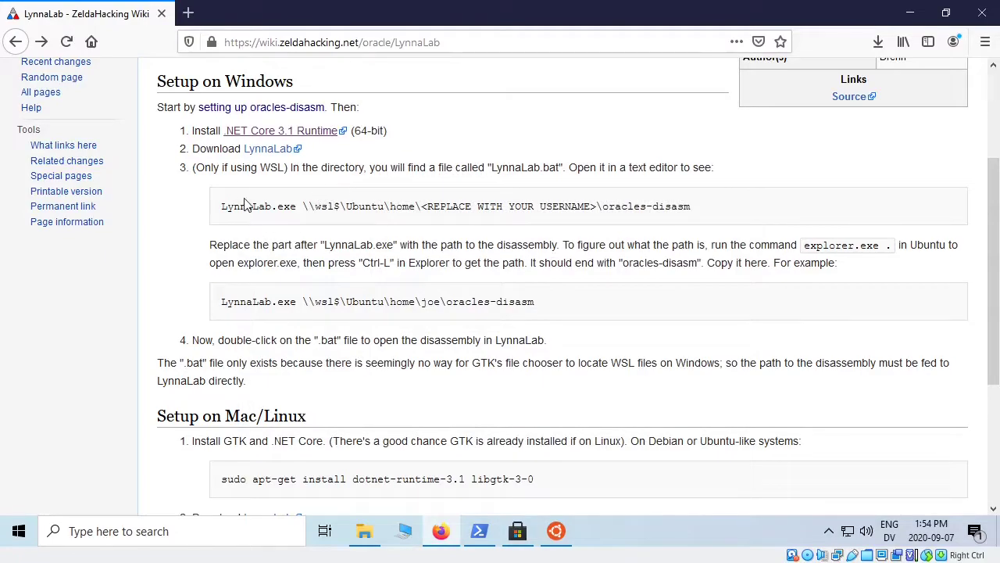
- Save LynnaLab-v1.0.0.zip from the GitHub releases page and open its Downloads folder
middle_click(286, 154)
left_click(252, 15)
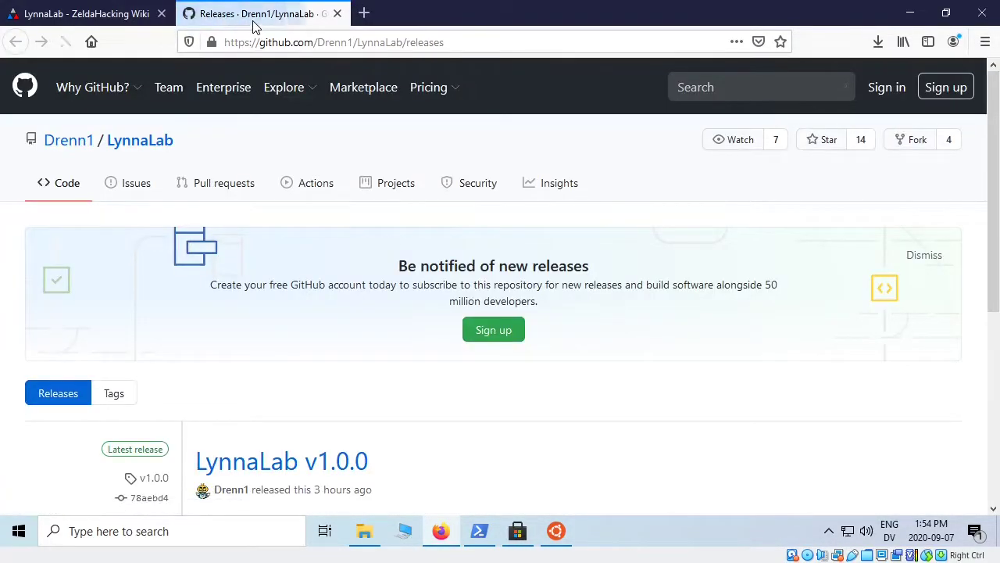
scroll(278, 202, "down", 1)
scroll(276, 200, "down", 7)
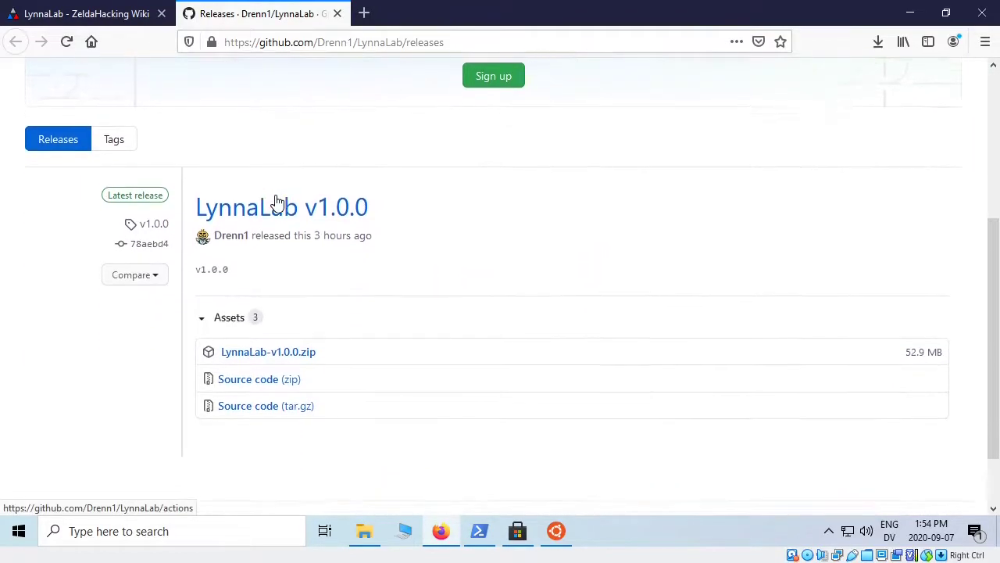
left_click(274, 278)
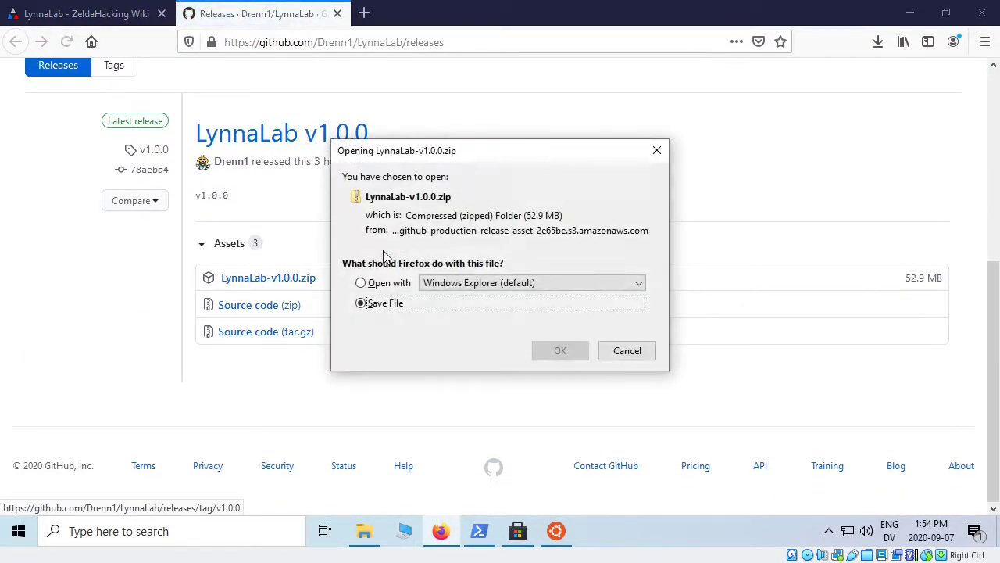
left_click(559, 352)
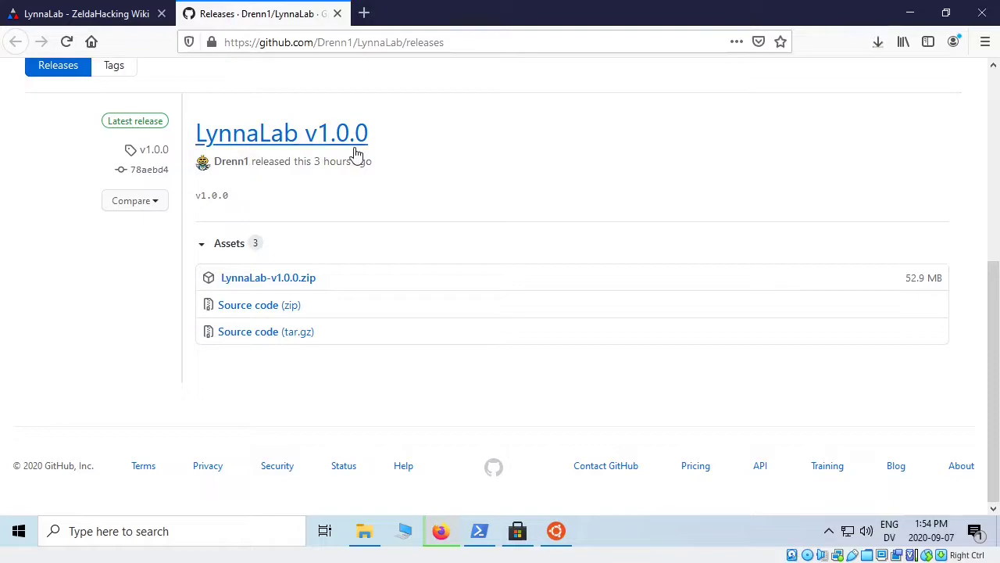
left_click(875, 43)
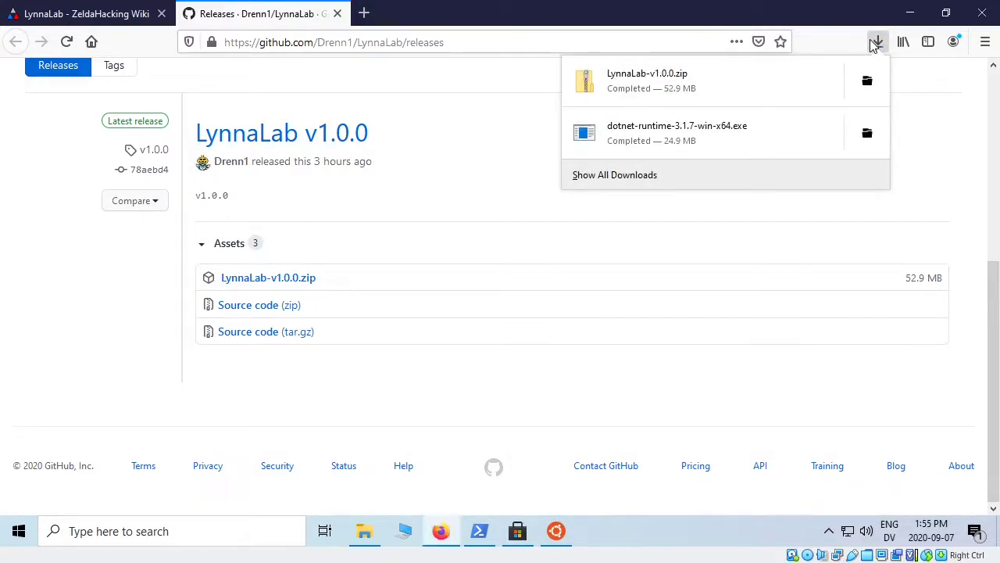
left_click(868, 81)
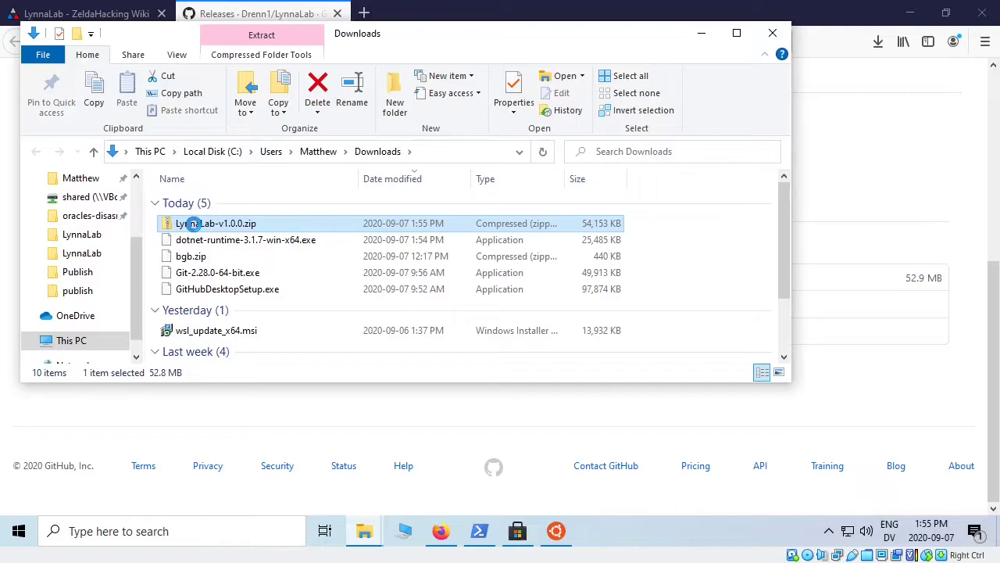
- Extract LynnaLab-v1.0.0.zip into the Downloads folder with Extract All
right_click(193, 224)
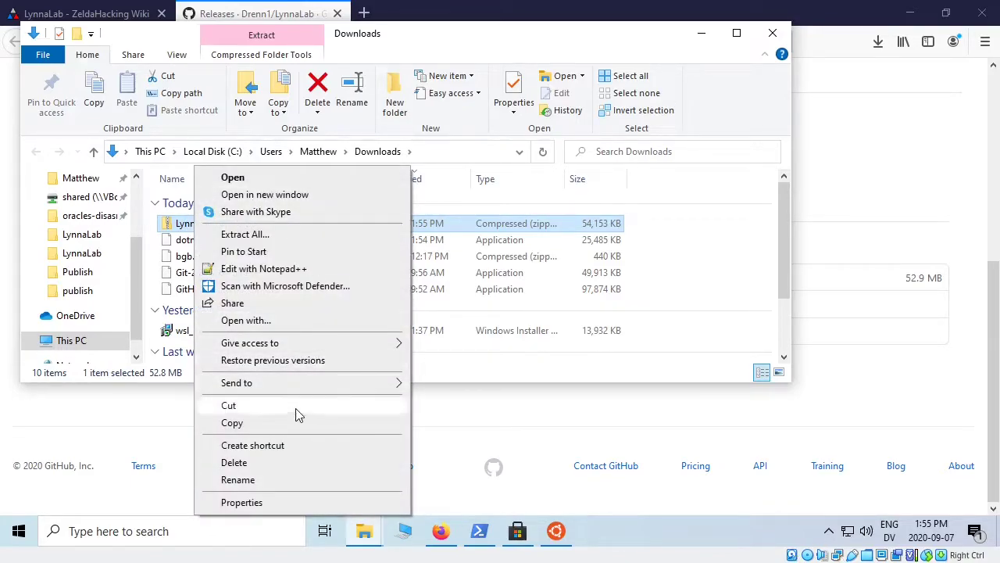
left_click(238, 234)
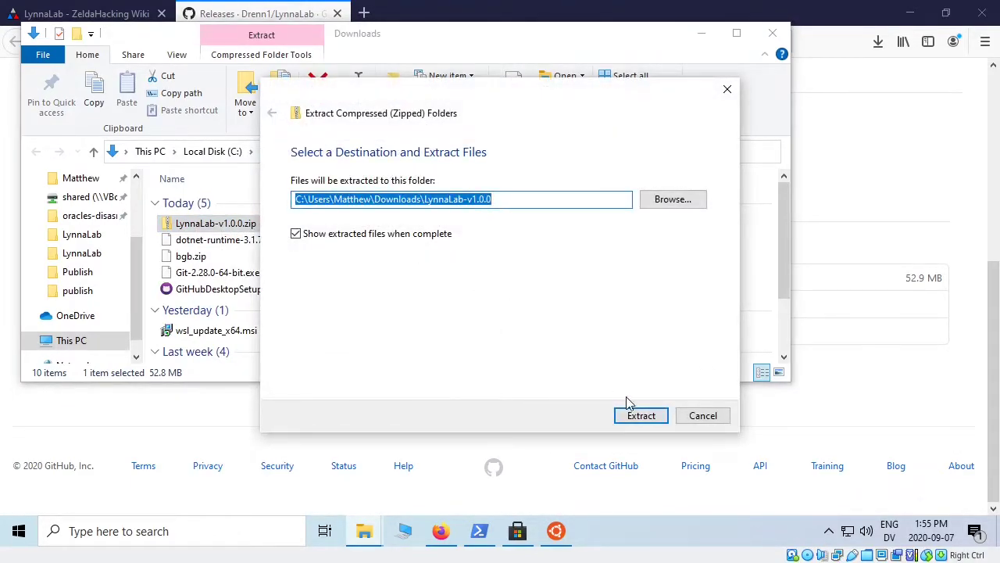
left_click(637, 416)
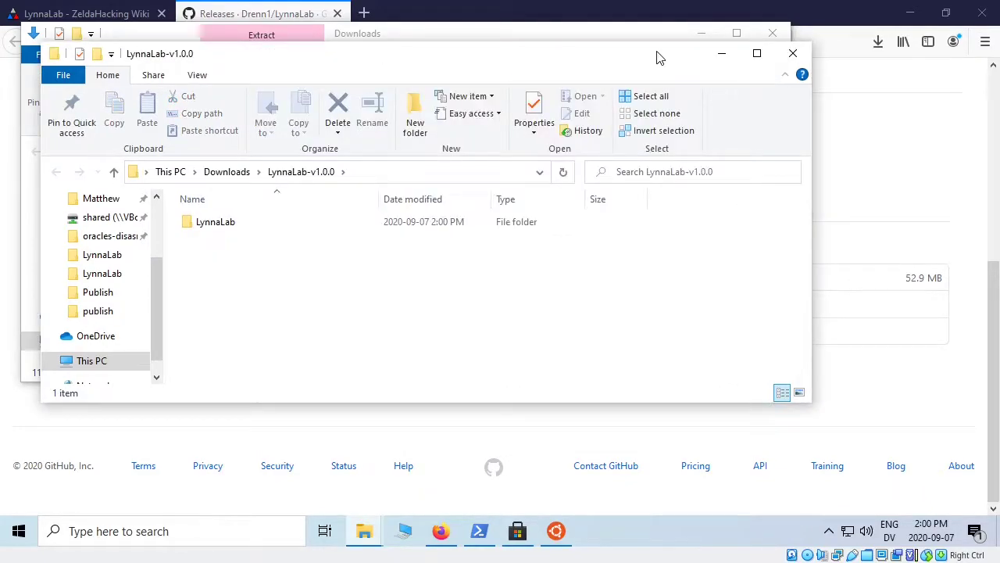
- Open the extracted LynnaLab folder and launch LynnaLab.exe
left_click_drag(657, 56, 636, 119)
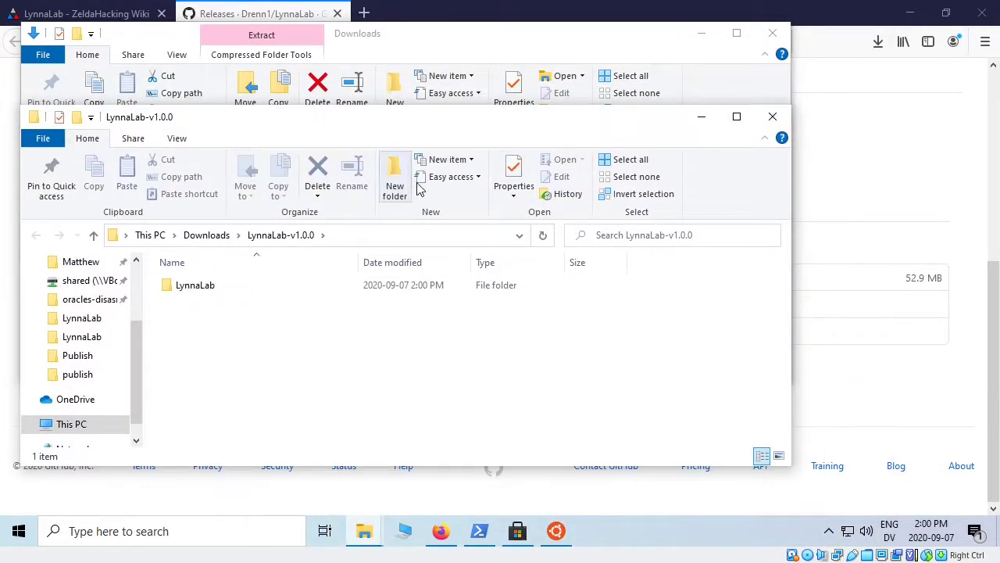
double_click(178, 289)
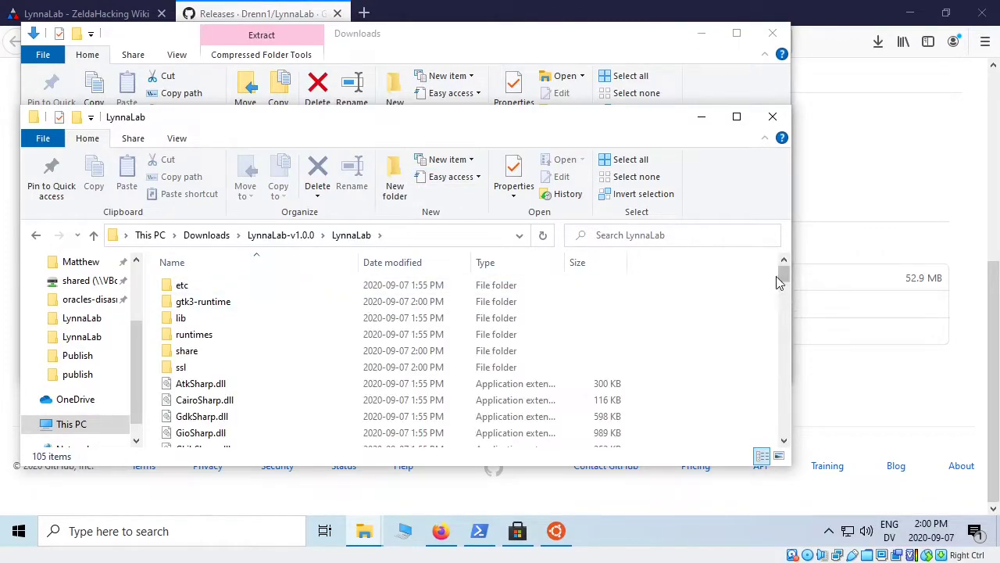
left_click_drag(783, 279, 782, 340)
scroll(778, 388, "down", 10)
left_click(242, 341)
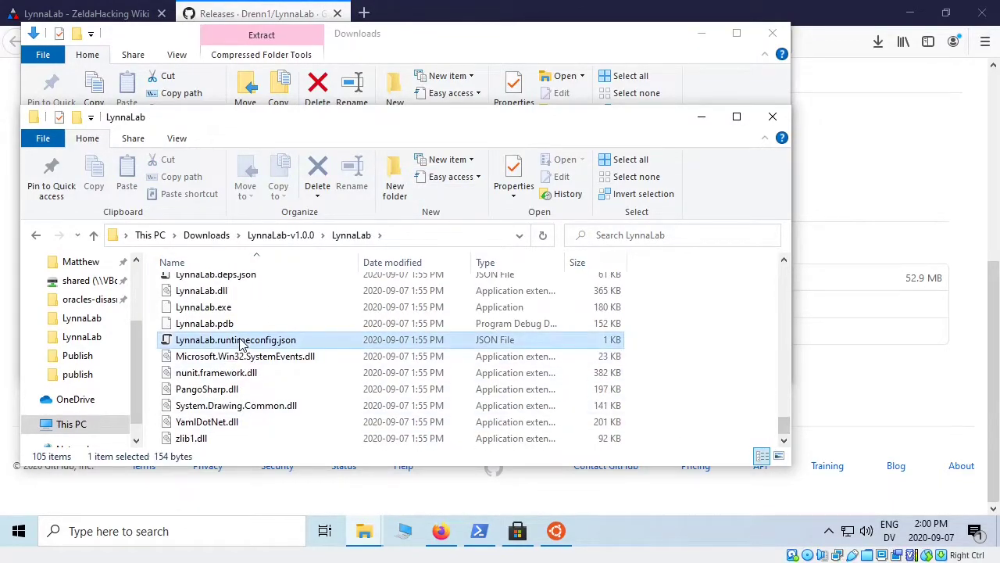
double_click(208, 308)
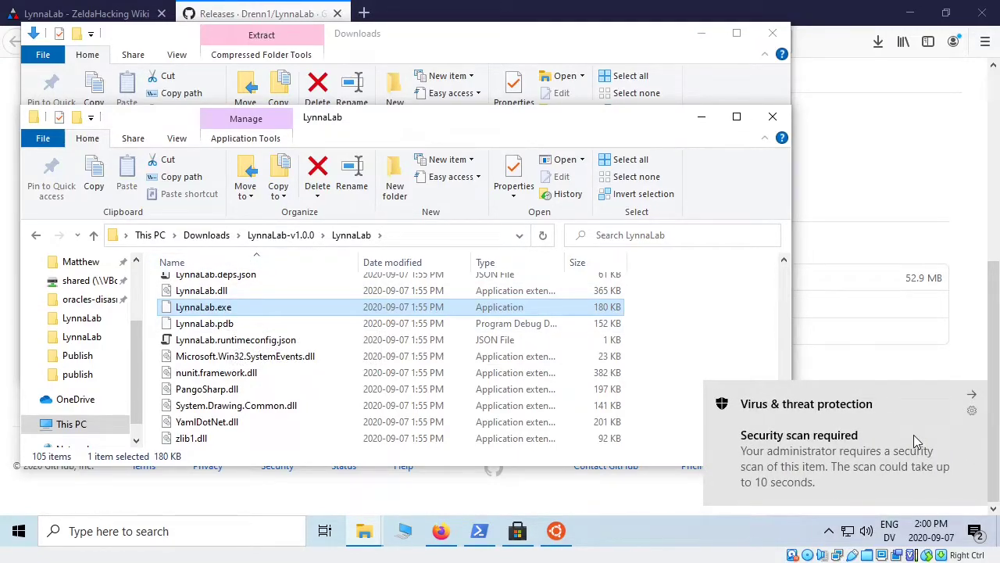
- Launch LynnaLab.exe again and choose Run anyway past the Windows SmartScreen warning
double_click(268, 310)
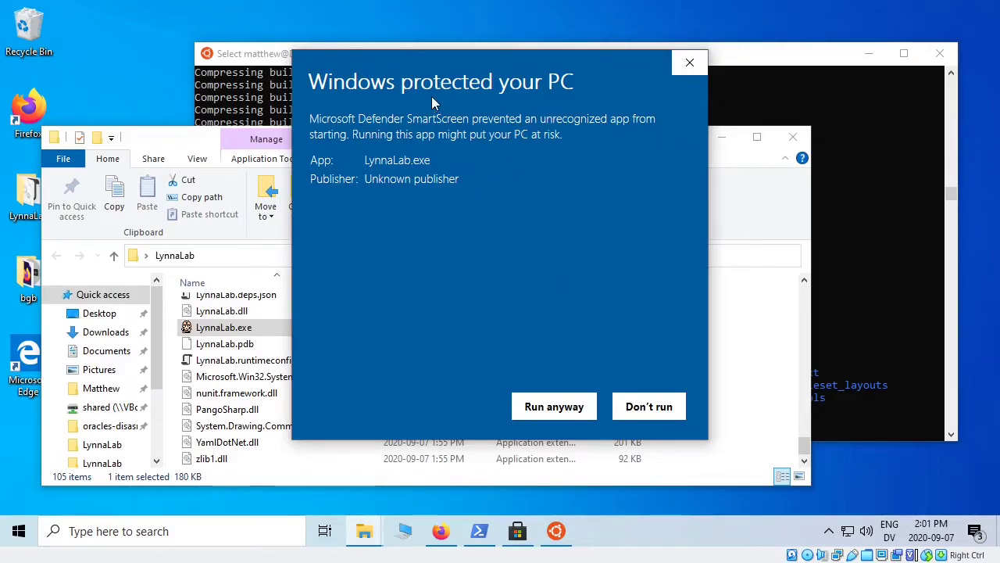
left_click_drag(310, 81, 584, 94)
left_click(533, 191)
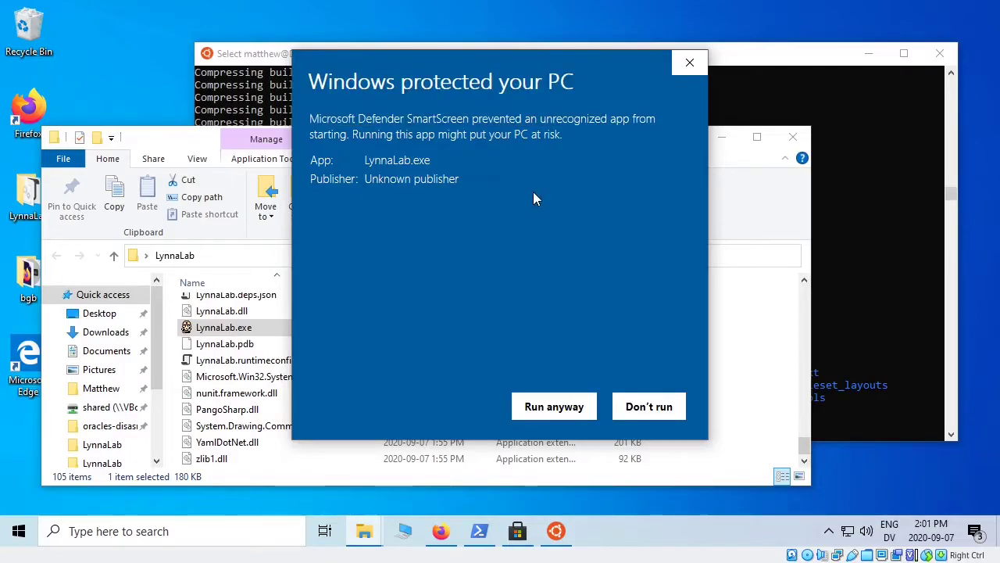
left_click(545, 404)
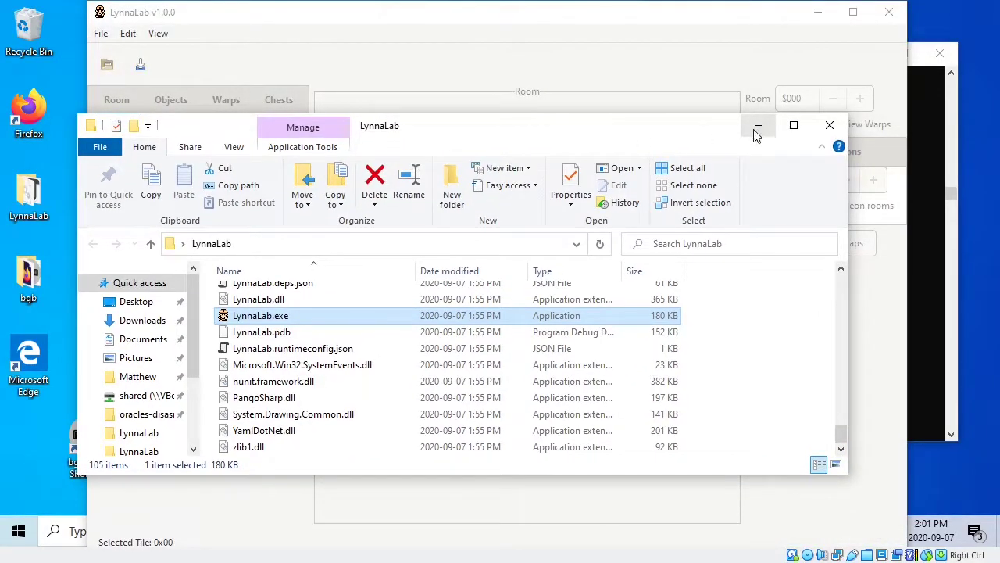
- Bring LynnaLab forward, check its File menu, and cancel the base-directory chooser
left_click(471, 99)
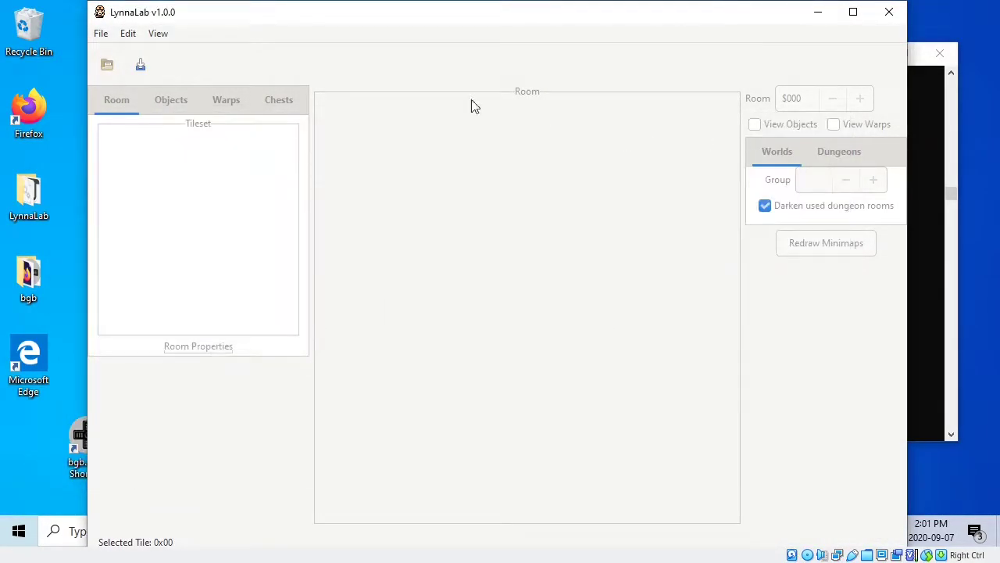
left_click(100, 34)
left_click(101, 36)
left_click(100, 68)
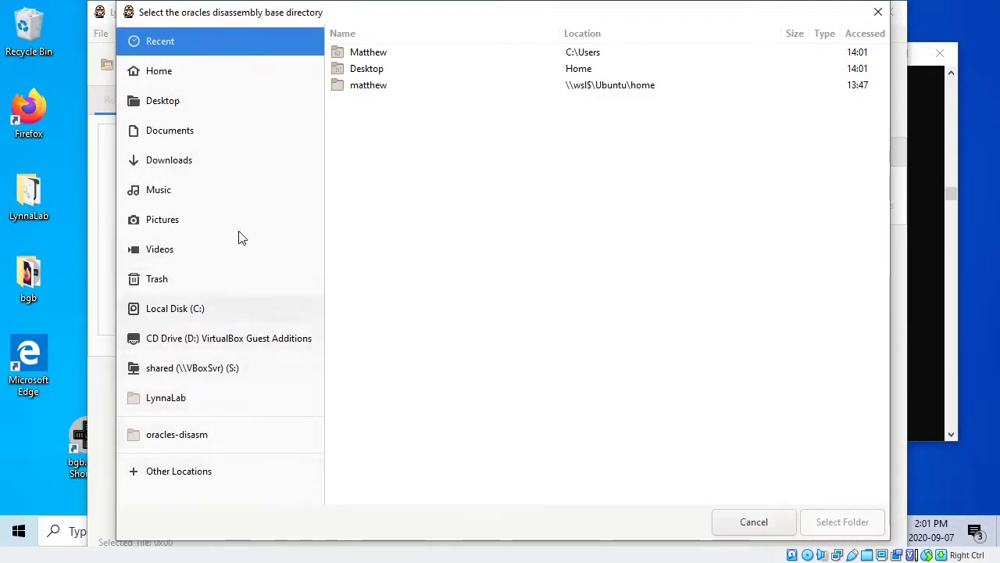
left_click(878, 12)
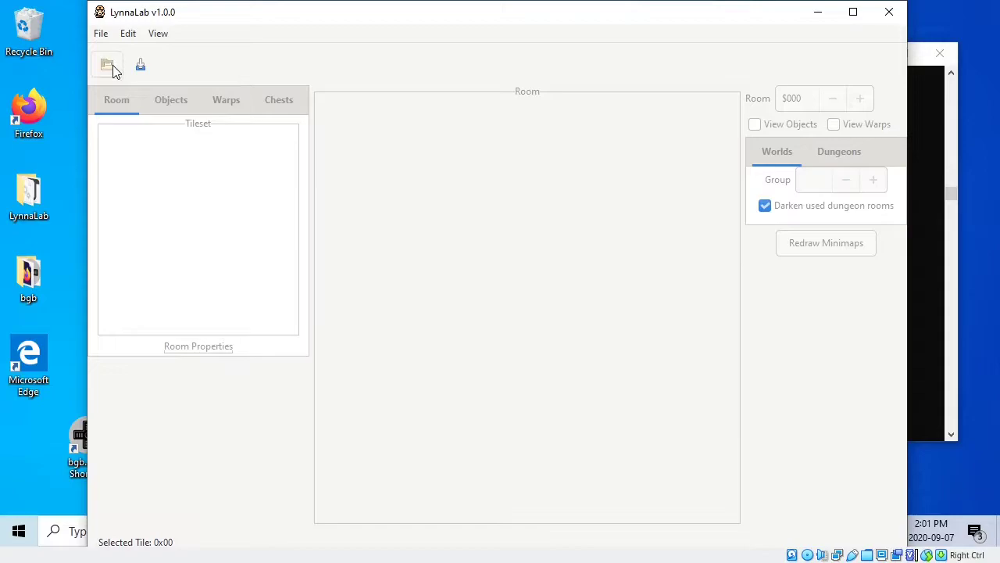
- In the Ubuntu terminal, run 'explorer.exe .' to browse the oracles-disasm folder
left_click(941, 283)
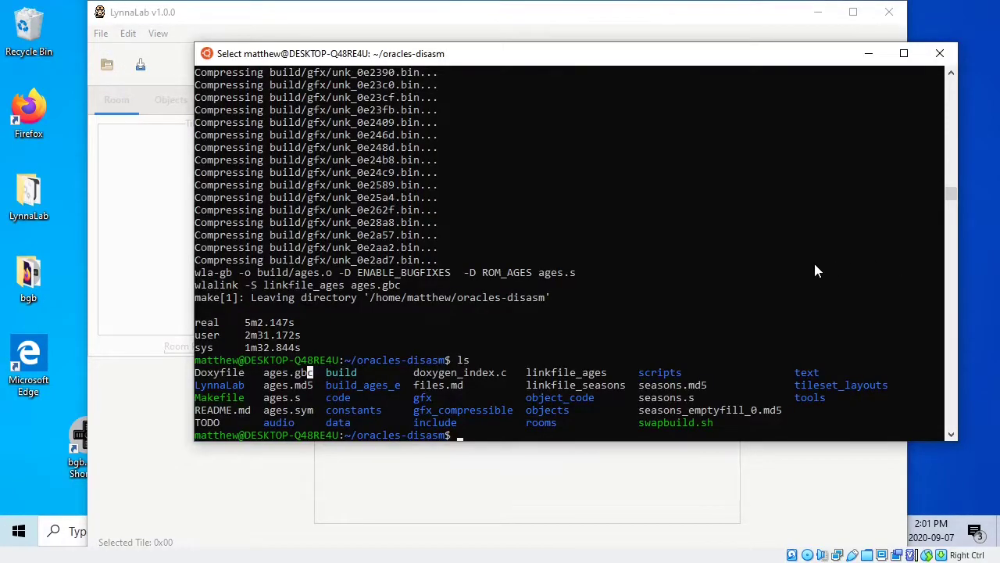
type("explorer.exe .")
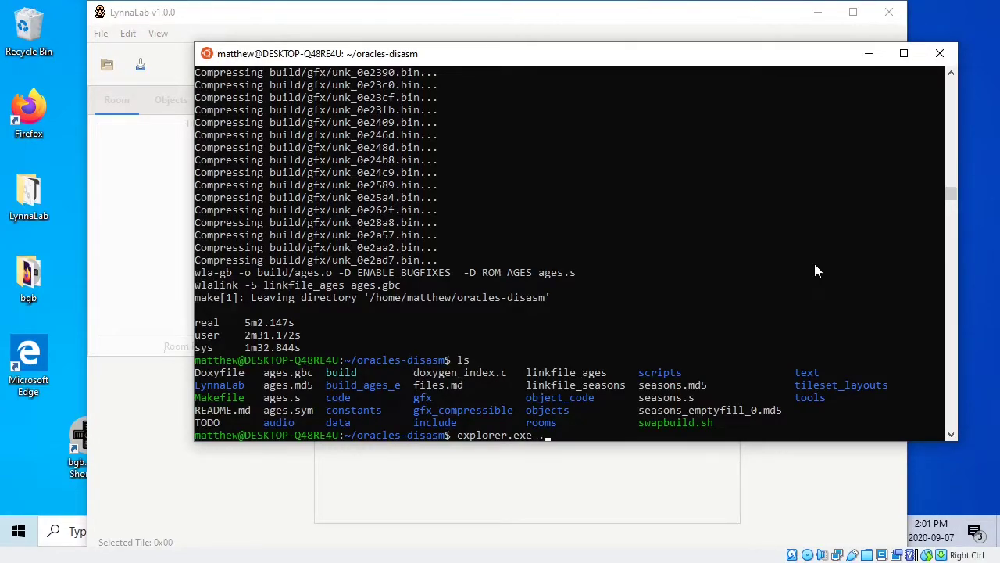
key("Return")
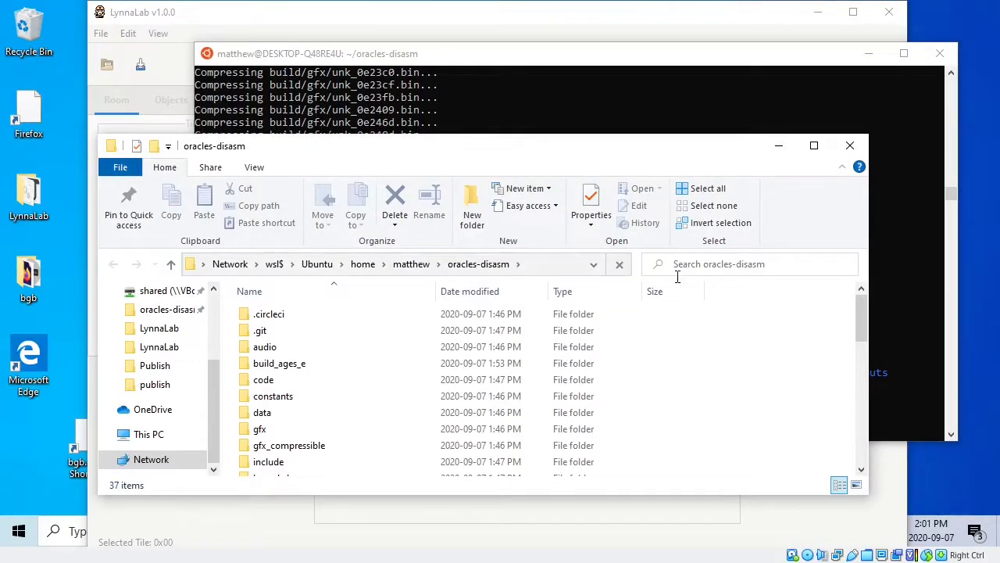
- From the matthew home folder, send an oracles-disasm shortcut to the Desktop
left_click_drag(495, 154, 602, 42)
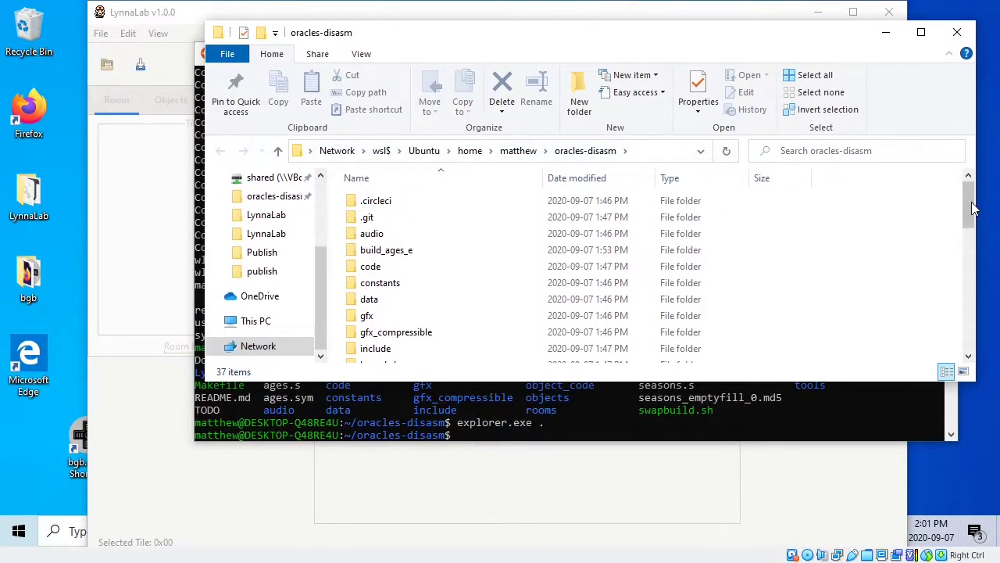
mouse_move(970, 203)
left_mouse_down()
mouse_move(972, 346)
mouse_move(969, 207)
left_mouse_up()
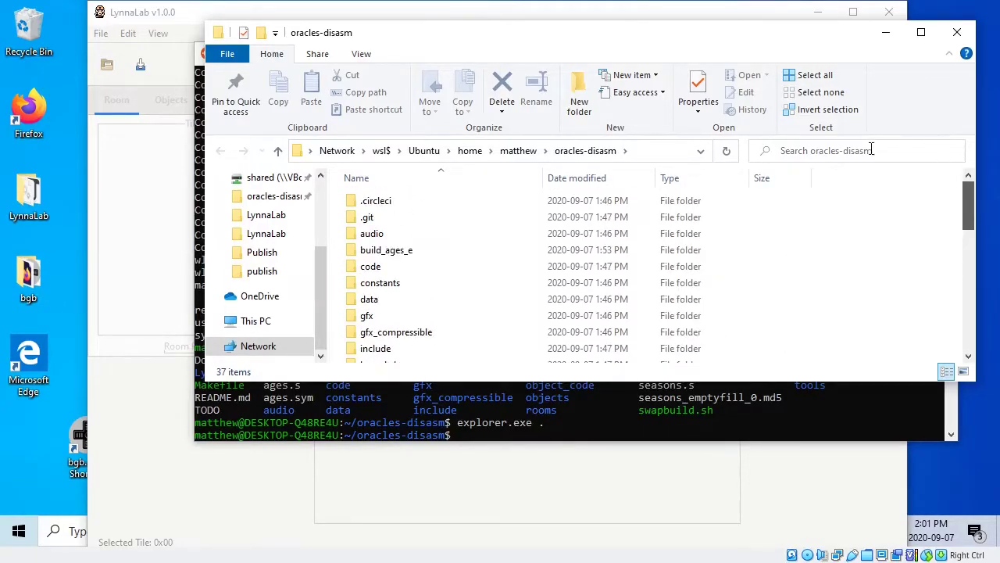
left_click_drag(316, 274, 320, 161)
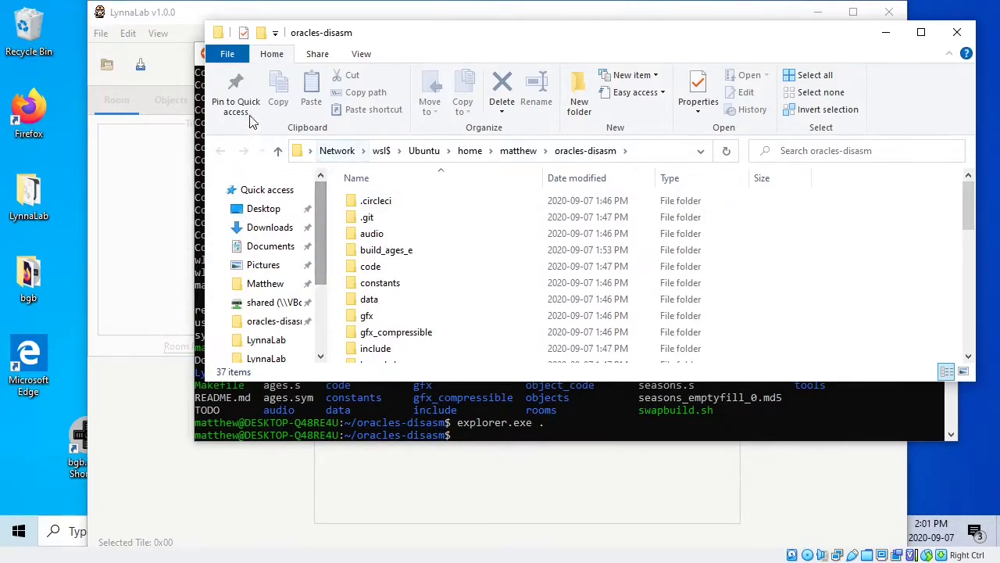
left_click(277, 150)
right_click(391, 217)
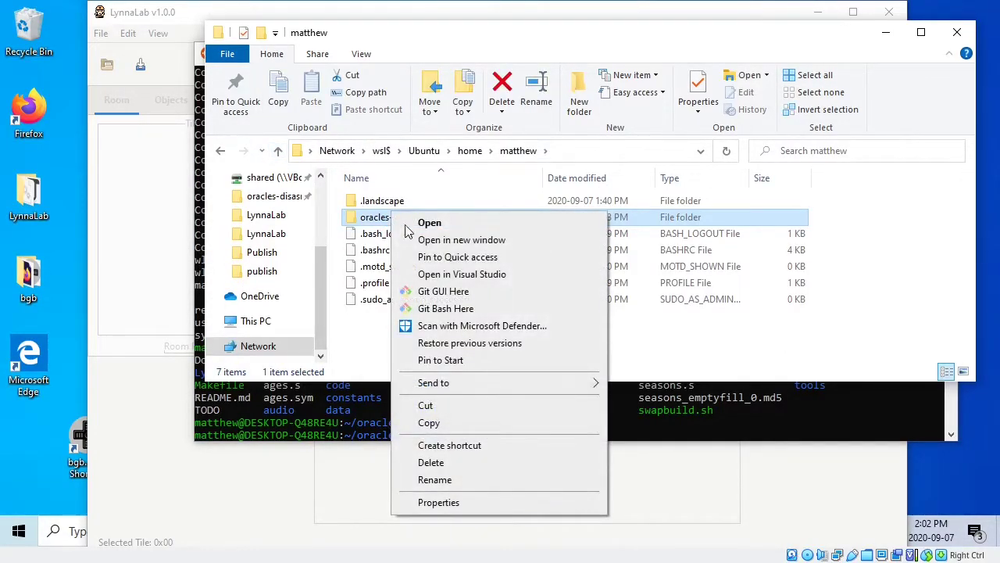
mouse_move(463, 389)
left_click(680, 419)
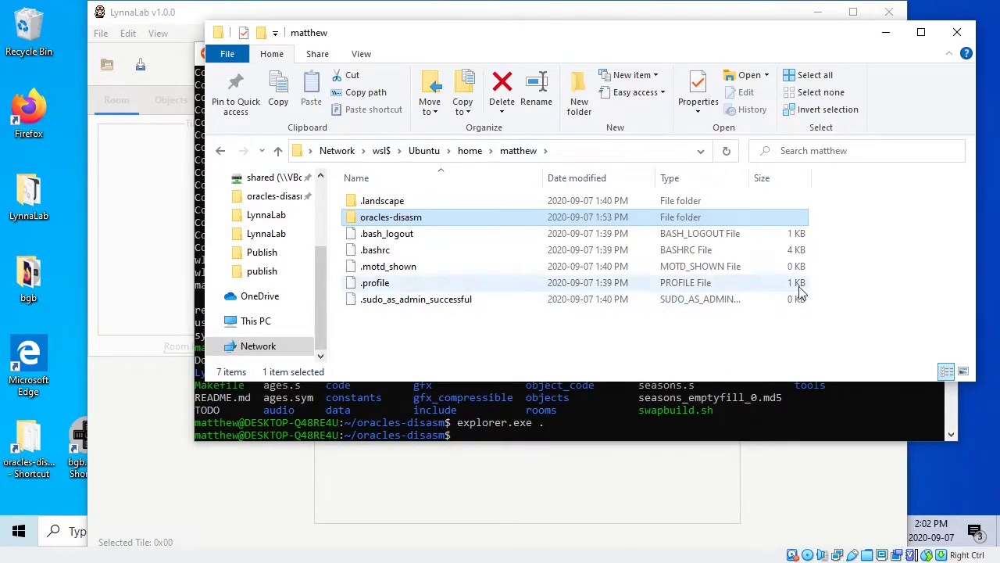
- Open oracles-disasm and select its full \\wsl$ path in the address bar
left_click(898, 270)
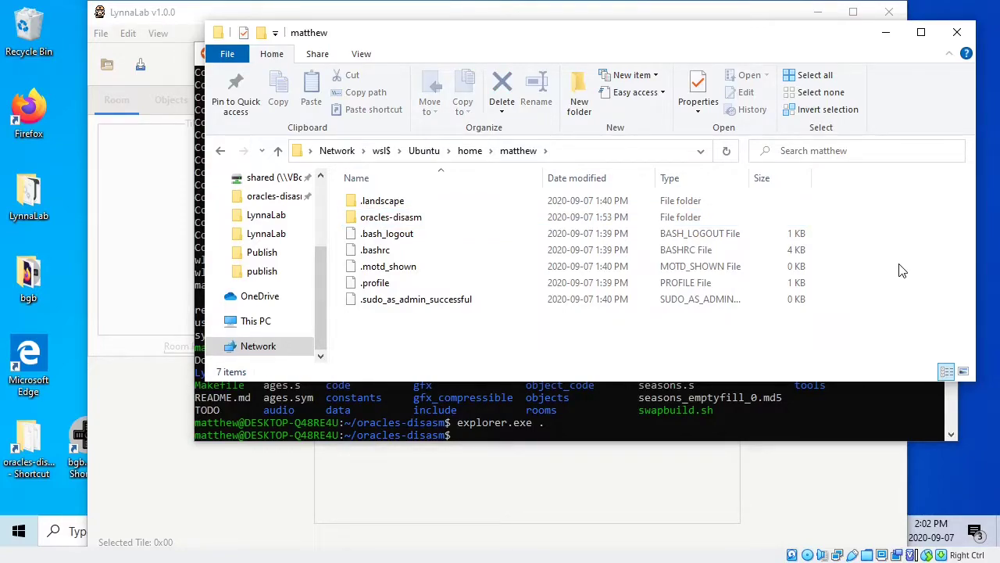
key("alt+d")
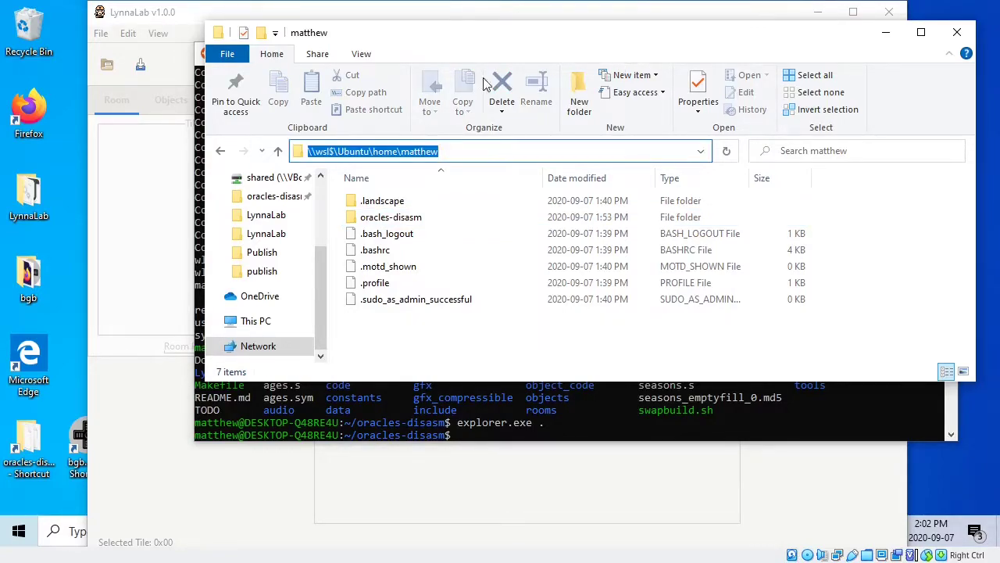
left_click(527, 151)
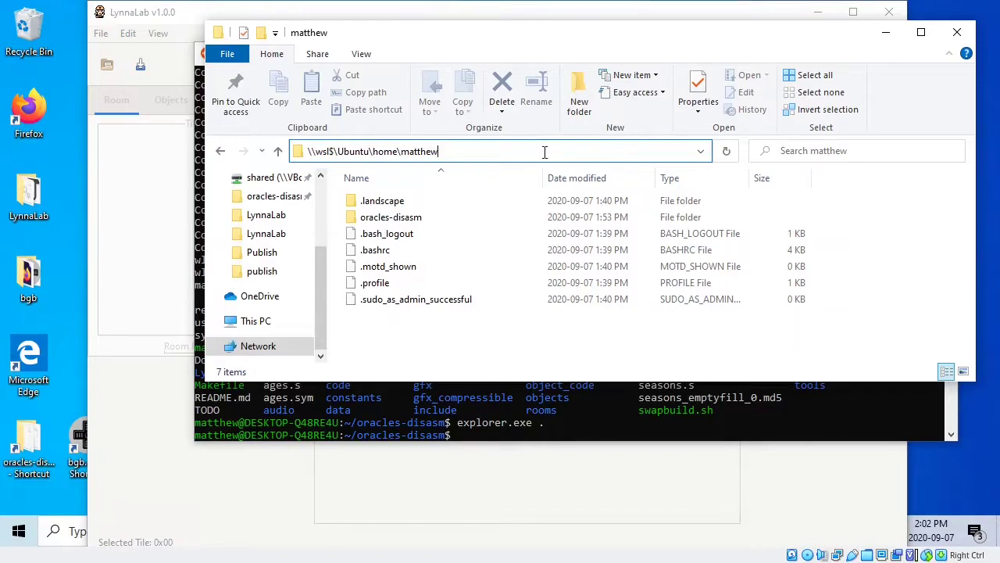
double_click(391, 217)
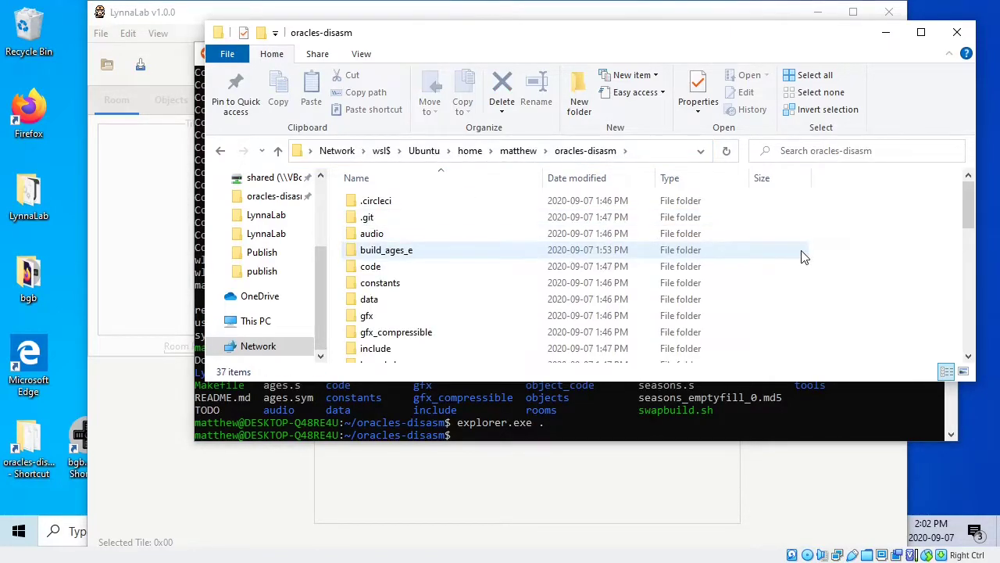
key("alt+d")
left_click(547, 147)
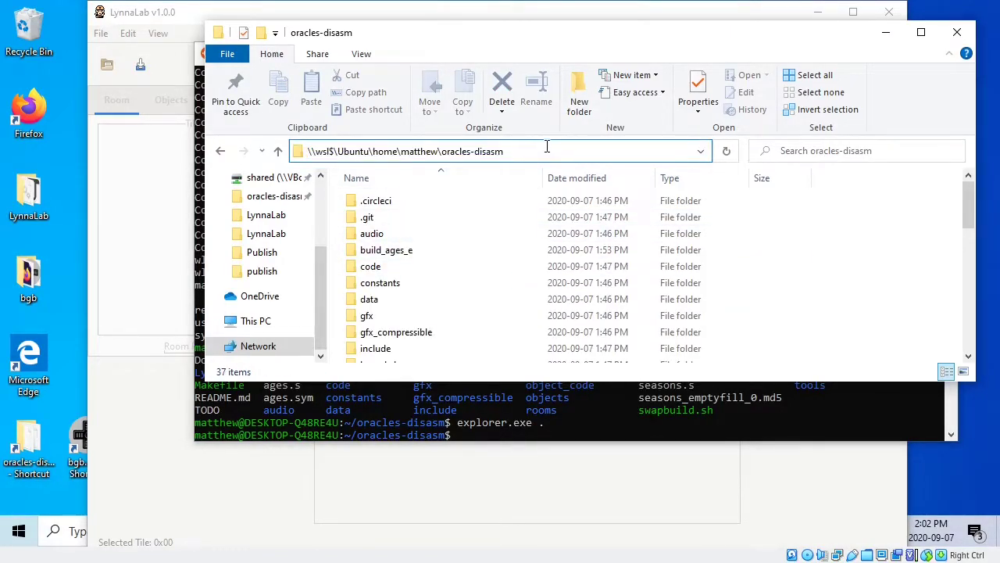
key("ctrl+a")
key("ctrl+c")
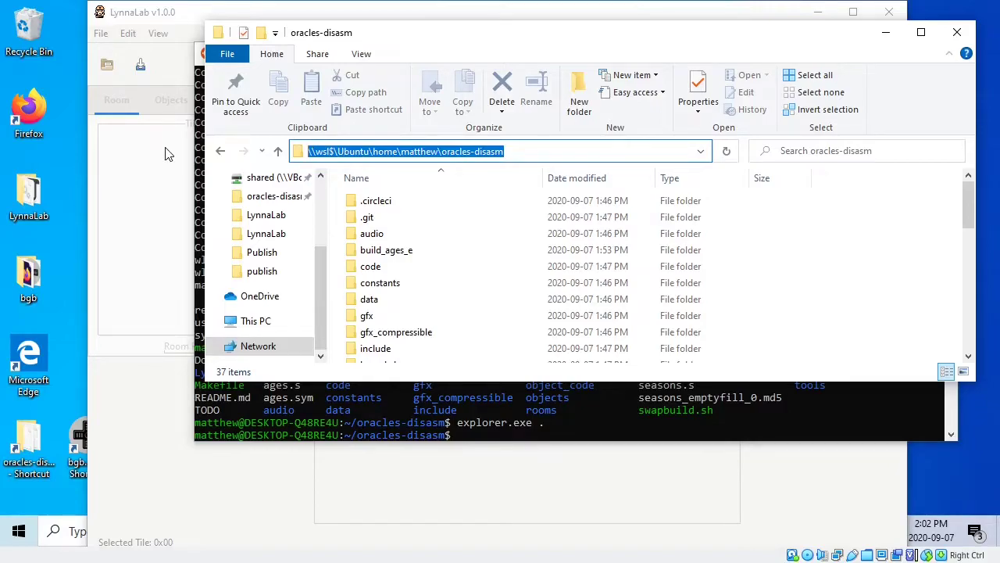
- Close Explorer and paste the oracles-disasm path into LynnaLab's base-directory chooser
left_click(955, 32)
left_click(150, 196)
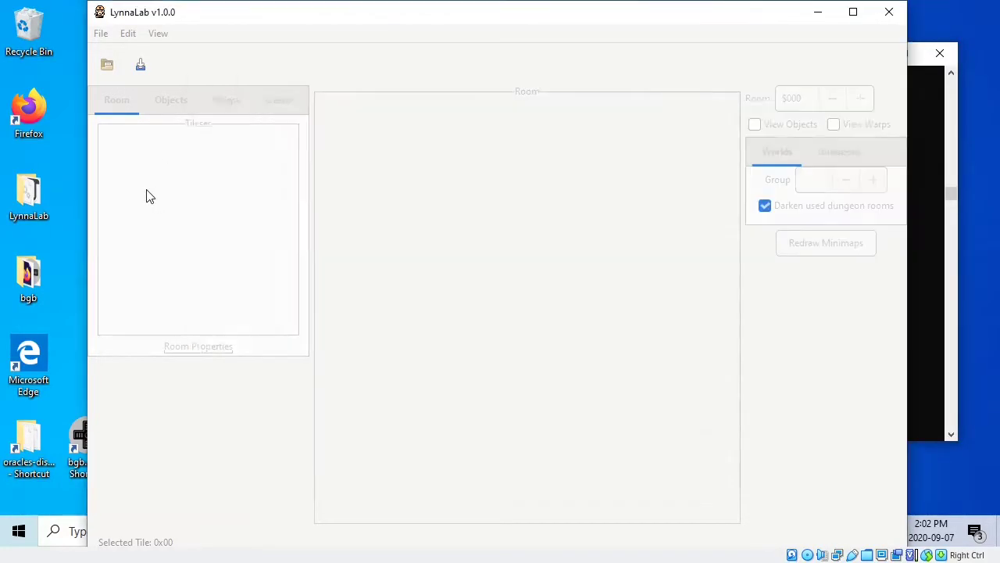
left_click(107, 66)
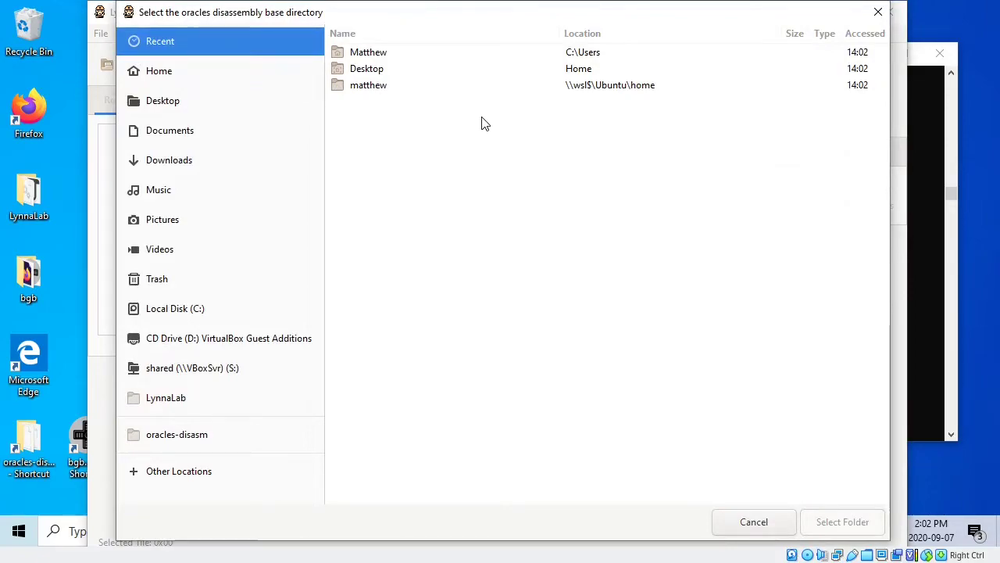
key("ctrl+l")
key("ctrl+v")
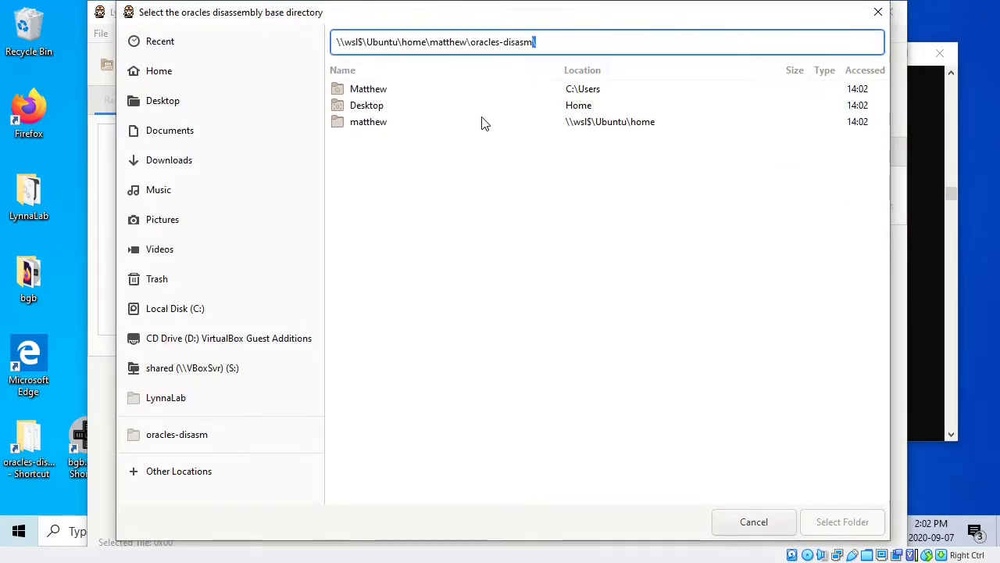
- Dismiss the suggestions, cancel the chooser without loading, and minimize LynnaLab
left_click(578, 450)
left_click(553, 42)
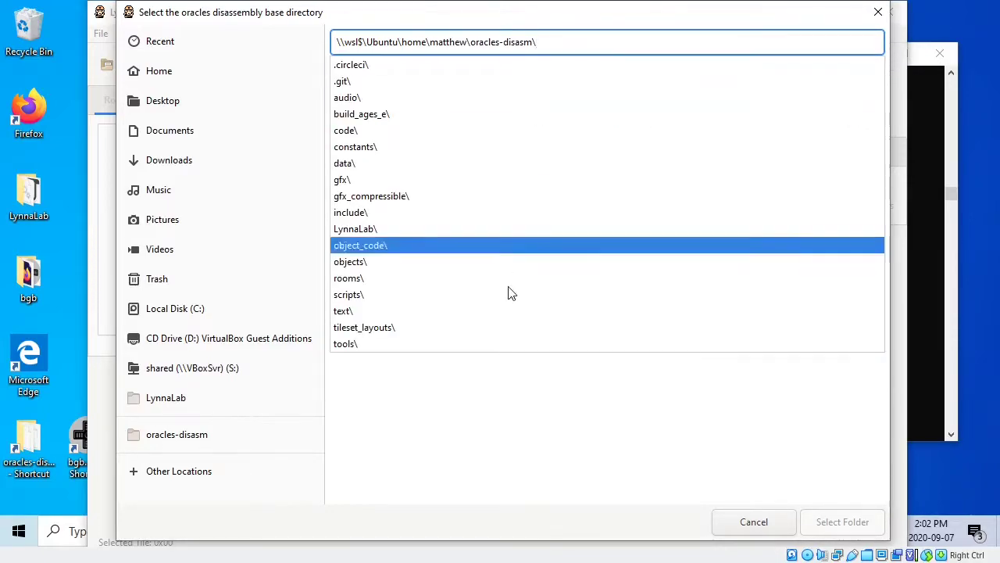
left_click(448, 137)
left_click(513, 125)
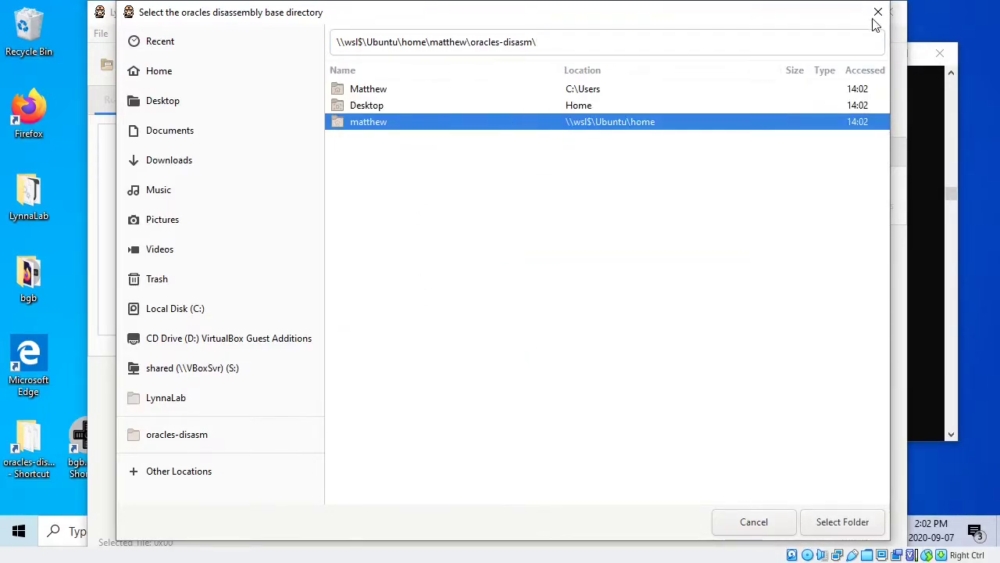
left_click(878, 11)
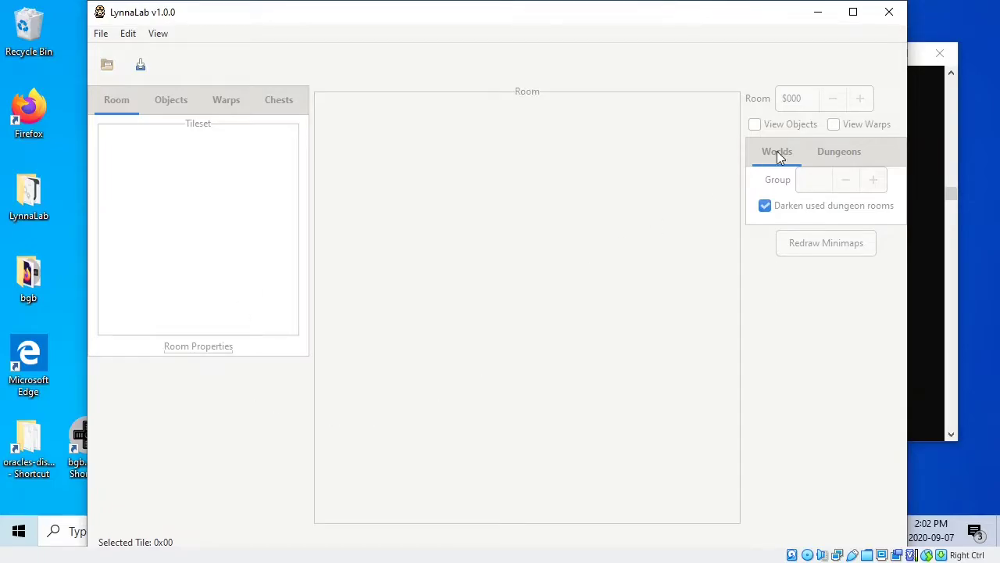
left_click(818, 12)
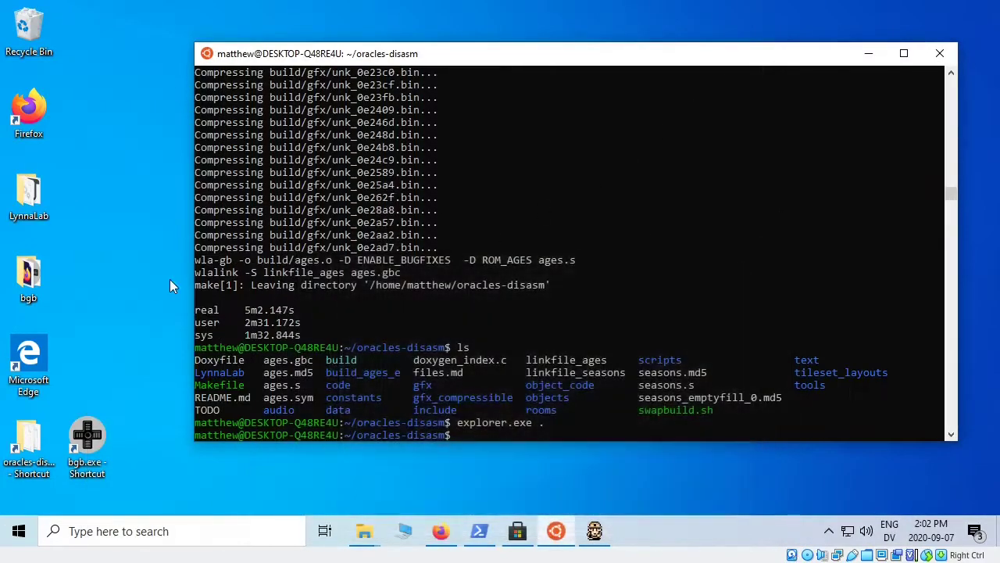
- Switch to the LynnaLab folder window in File Explorer
left_click(365, 532)
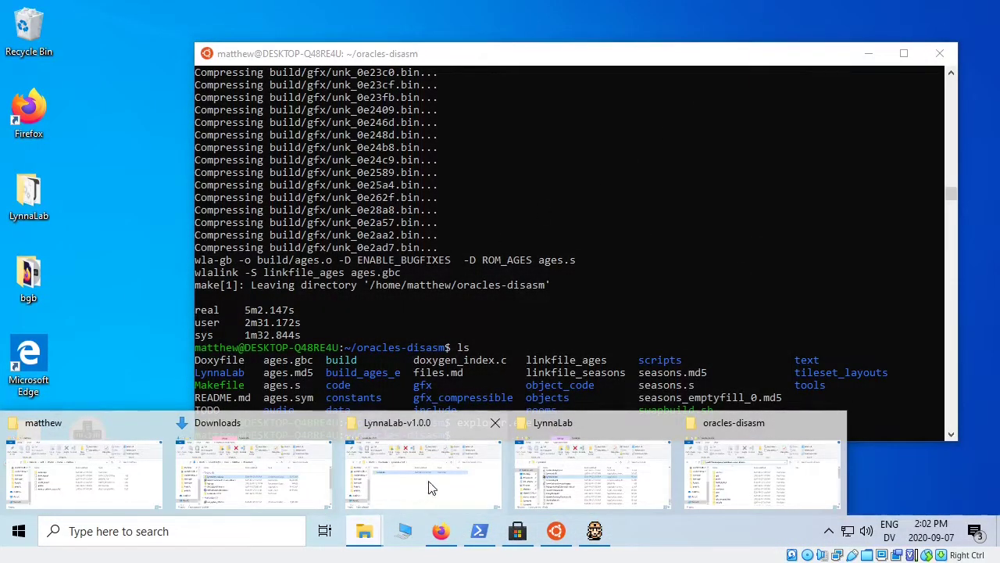
left_click(582, 473)
left_click(372, 316)
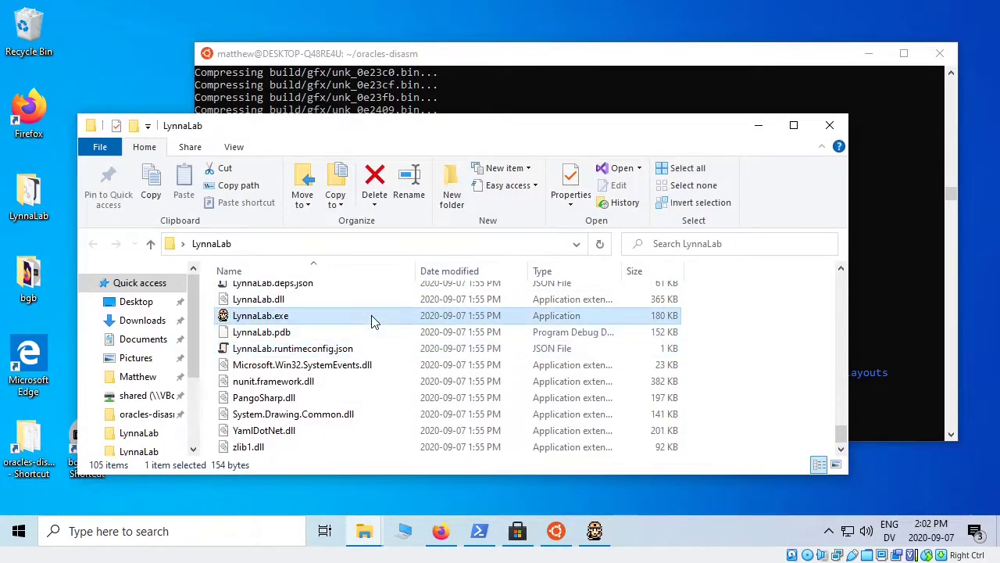
scroll(371, 322, "up", 1)
- Open LynnaLab.bat from its context menu and run it anyway past SmartScreen
left_click(317, 307)
right_click(316, 308)
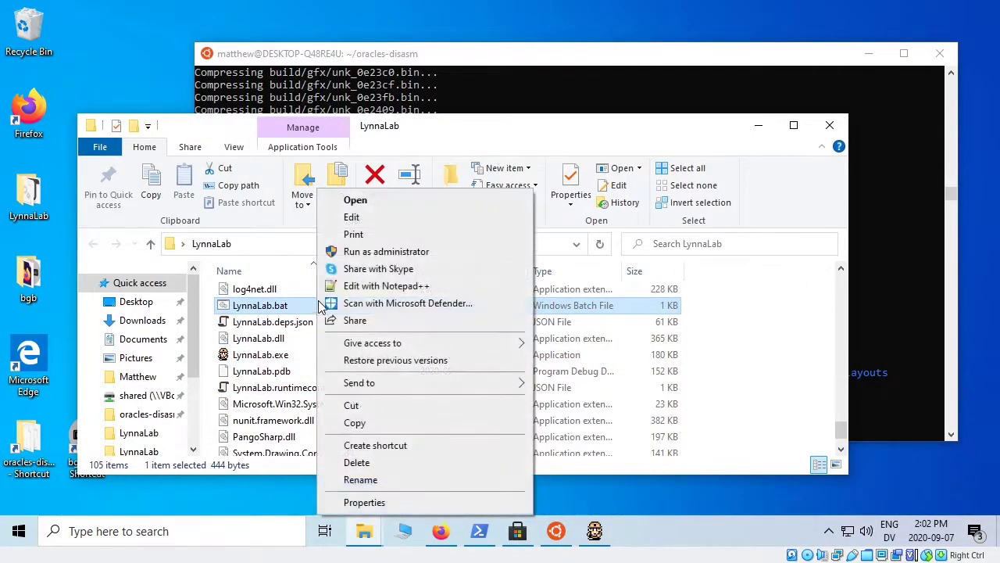
left_click(348, 214)
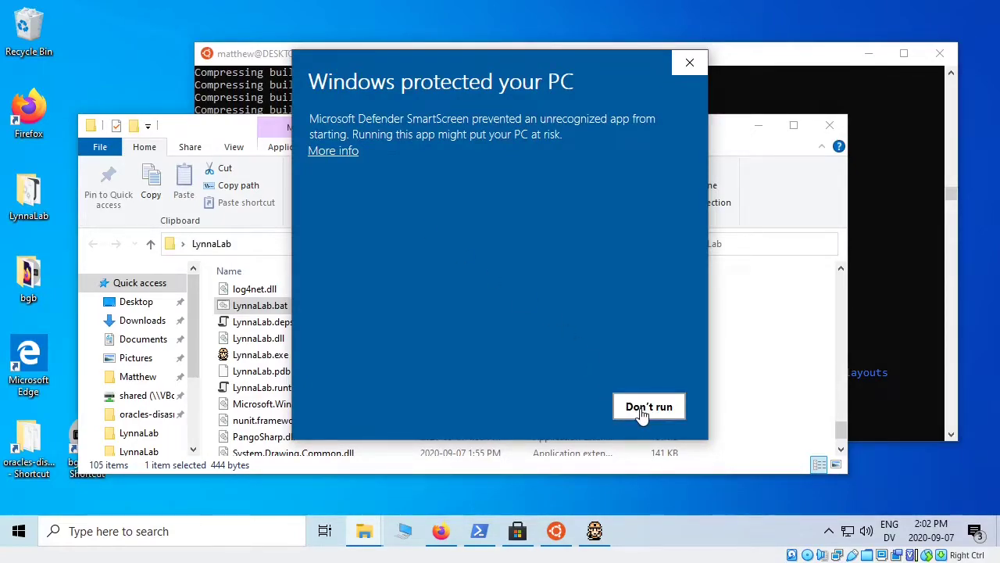
left_click(355, 151)
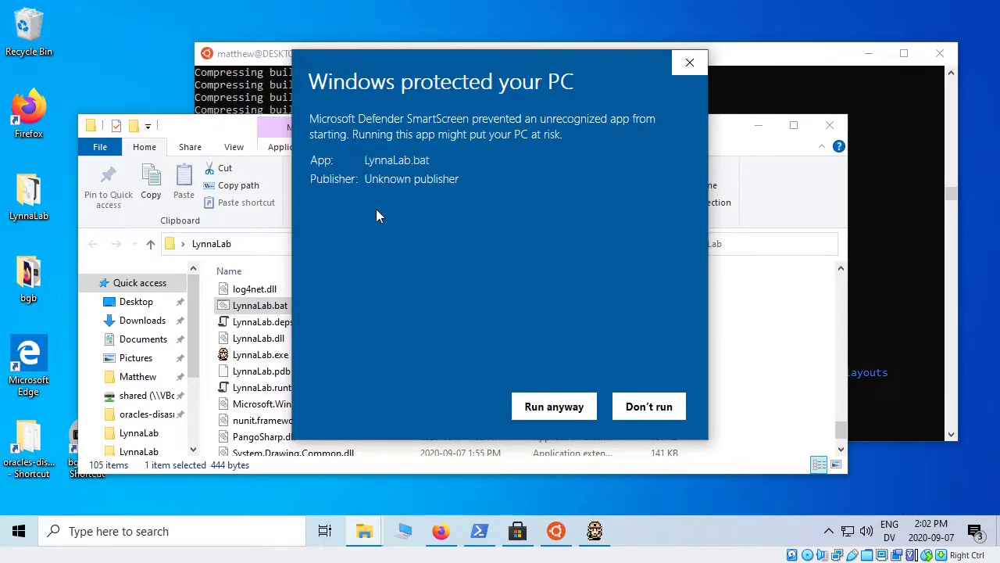
left_click(539, 408)
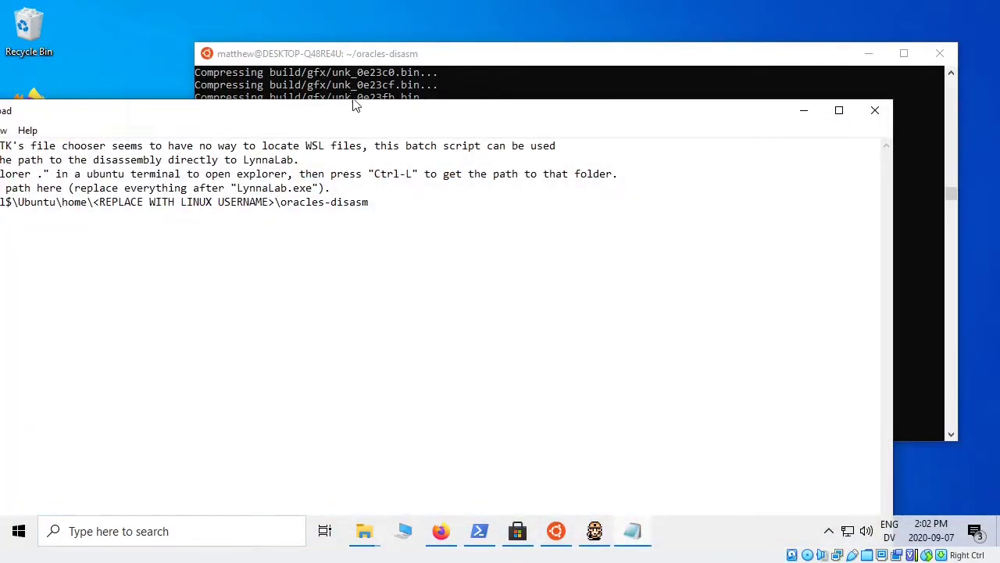
- Replace the placeholder path after LynnaLab.exe with the copied WSL oracles-disasm path
left_click_drag(475, 107, 627, 75)
left_click_drag(556, 187, 145, 187)
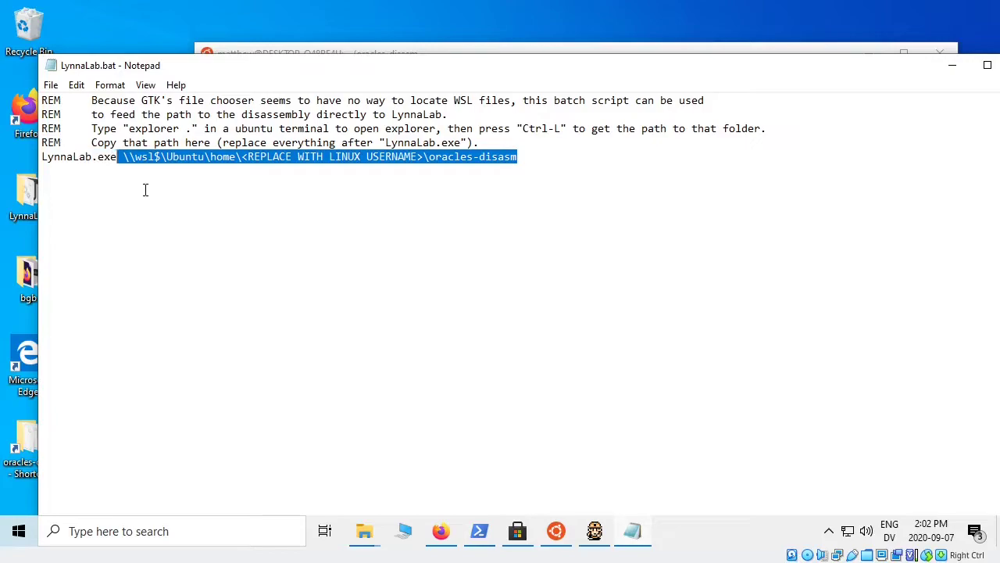
key("Right")
key("ctrl+Left")
key("ctrl+Left")
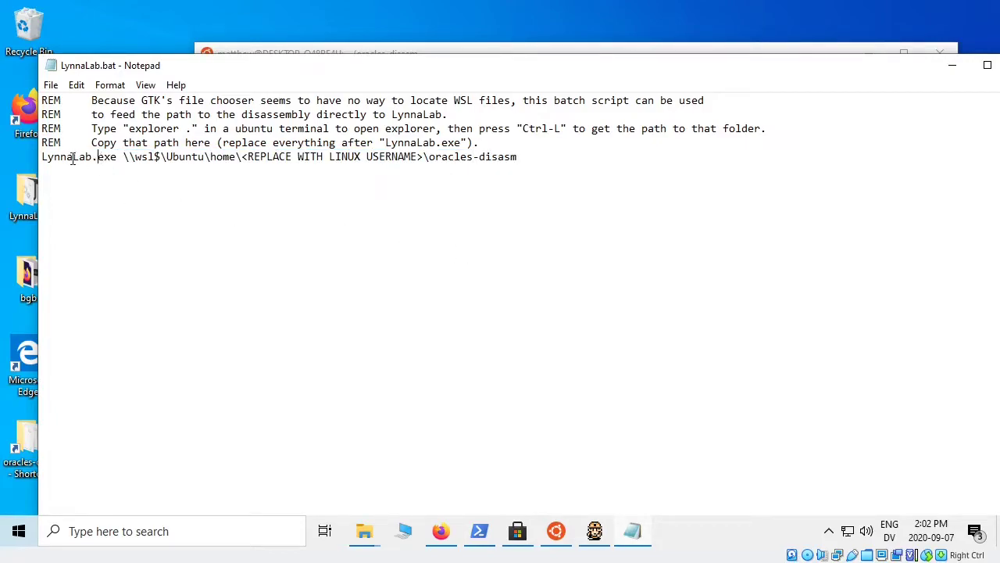
left_click_drag(39, 157, 109, 142)
left_click(119, 157)
key("shift+End")
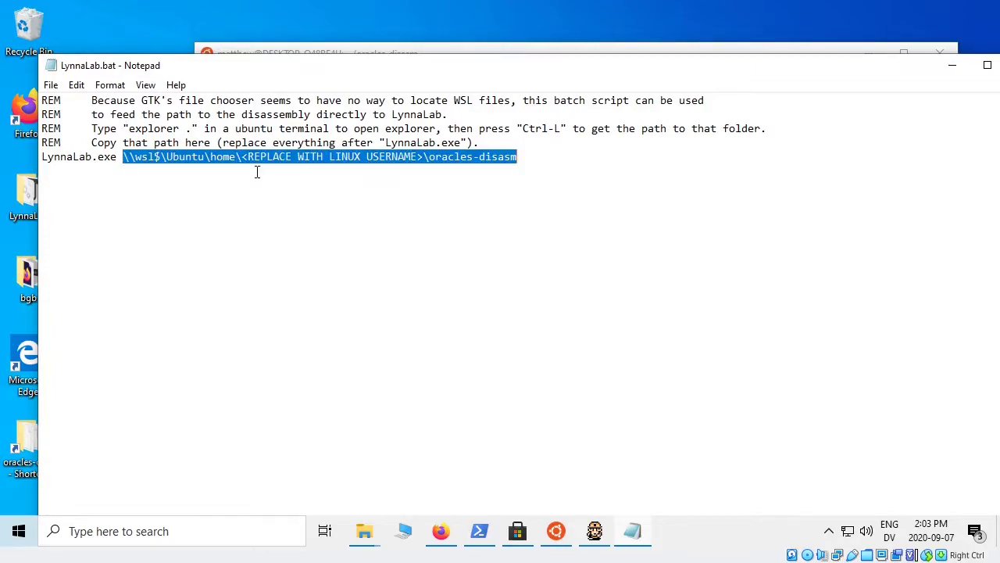
key("ctrl+v")
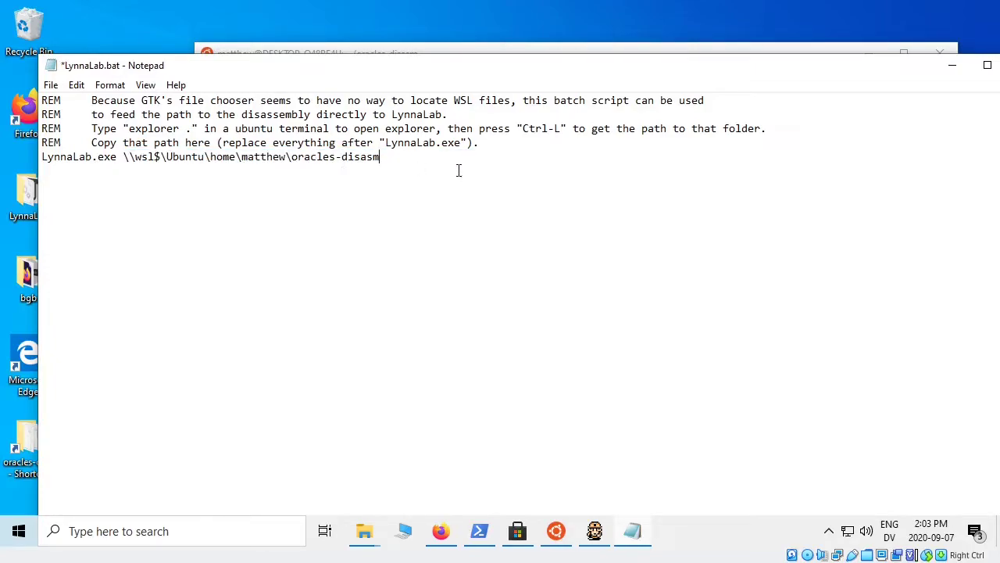
- Save LynnaLab.bat with Ctrl+S and close Notepad
left_click_drag(459, 170, 125, 174)
left_click(137, 177)
key("ctrl+s")
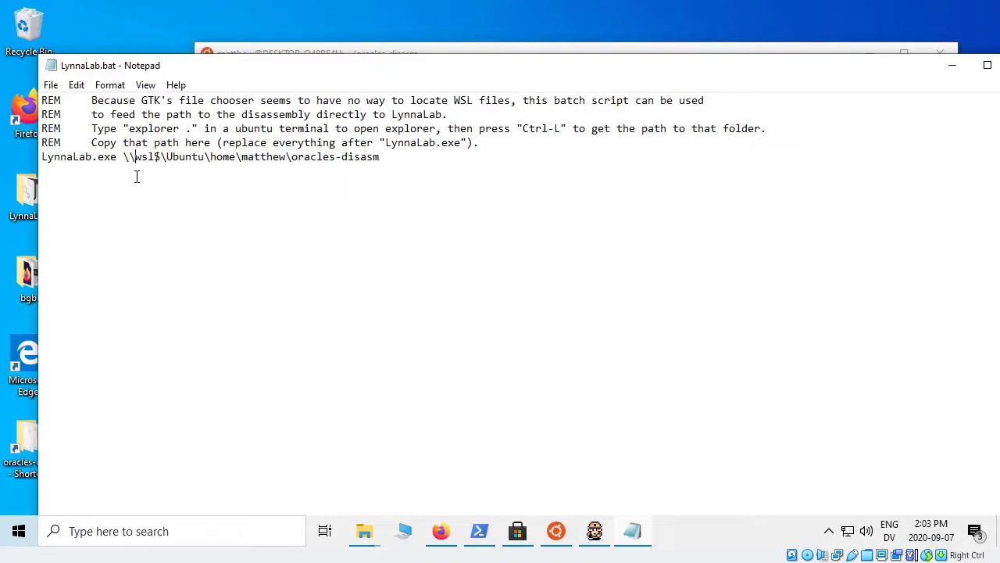
left_click_drag(896, 69, 876, 65)
left_click(922, 53)
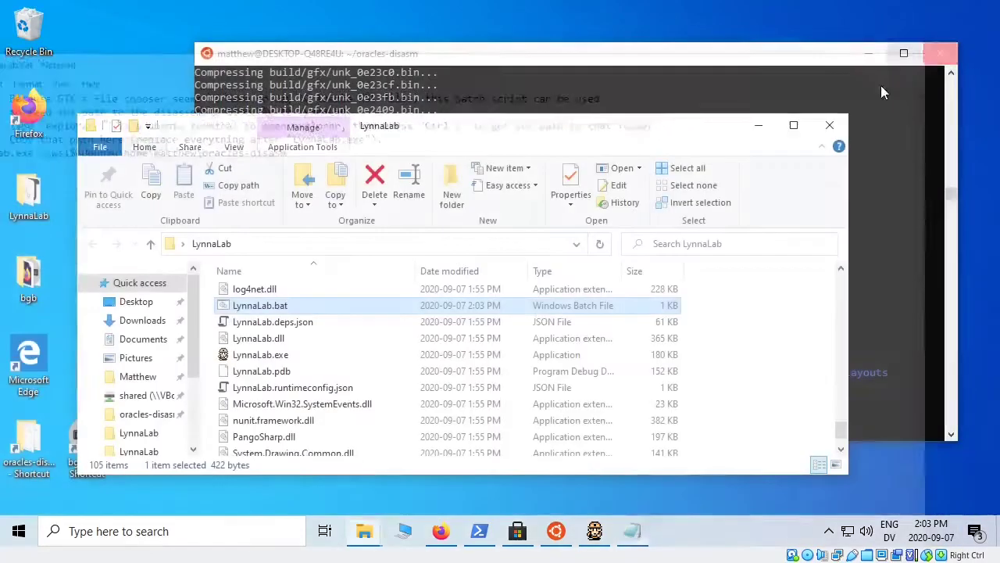
- Run LynnaLab.bat and minimize its cmd window while oracles-disasm loads
double_click(275, 305)
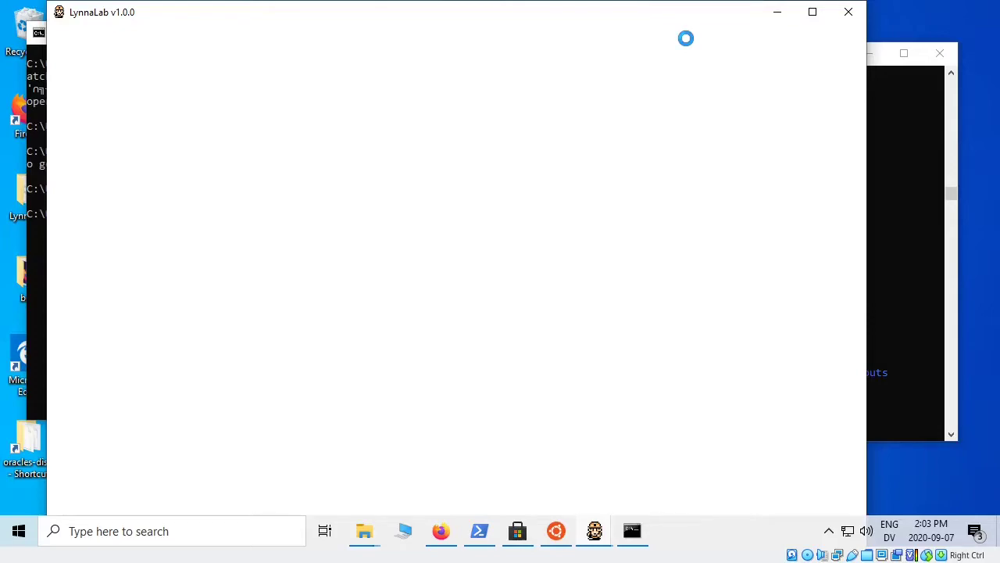
left_click(39, 174)
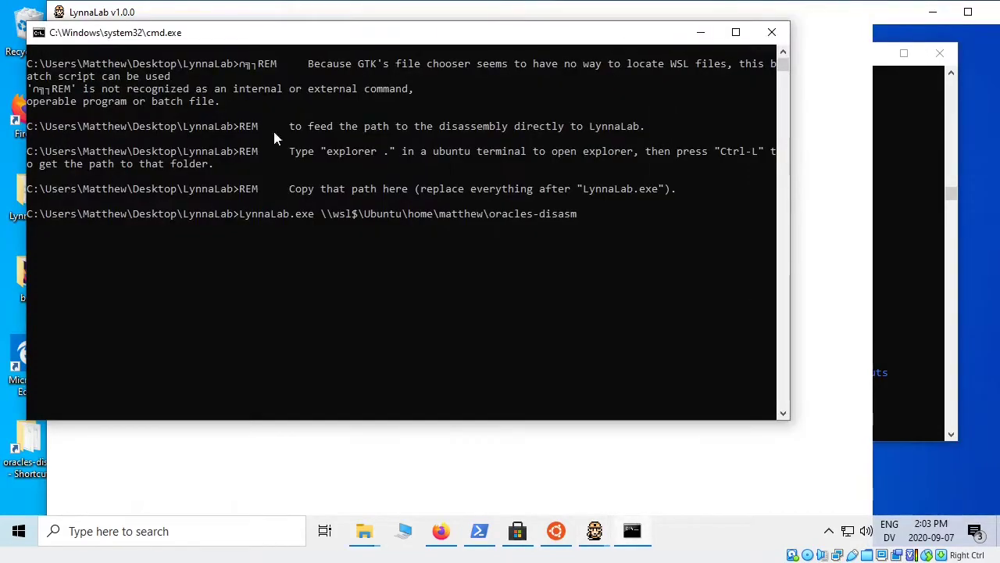
left_click(701, 33)
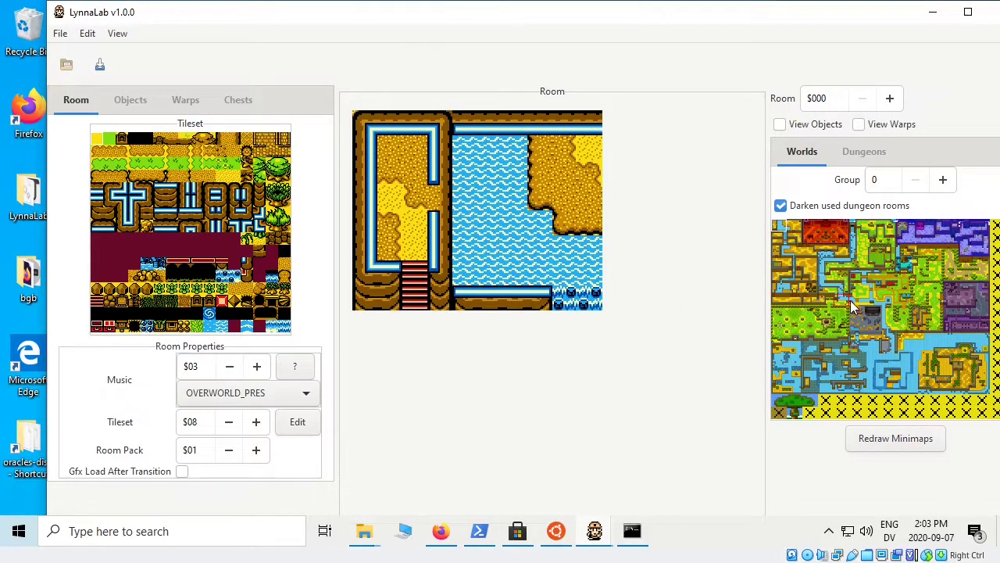
- Open room $08A and paint a blue roof with edge tiles across its top rows
left_click(934, 325)
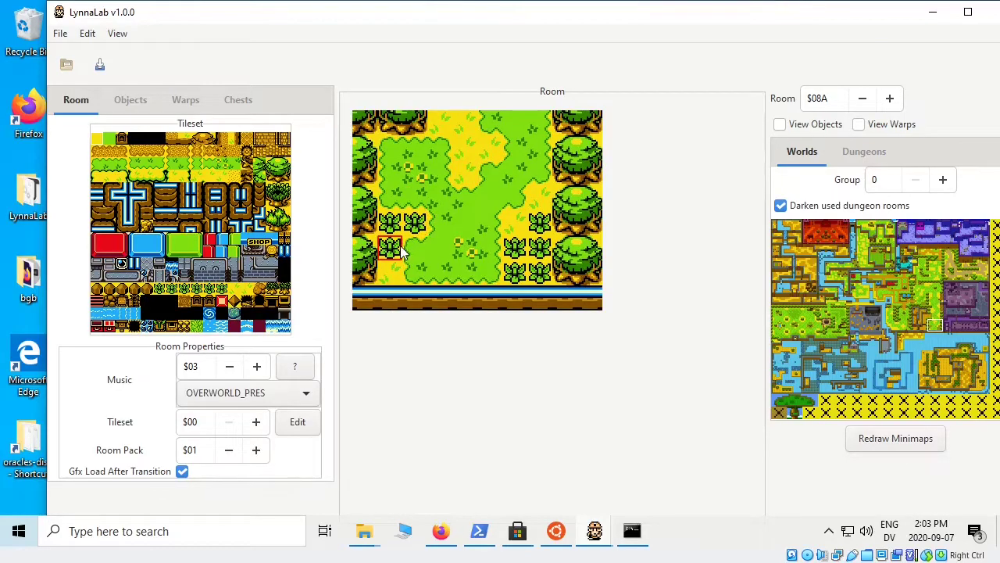
left_click(149, 239)
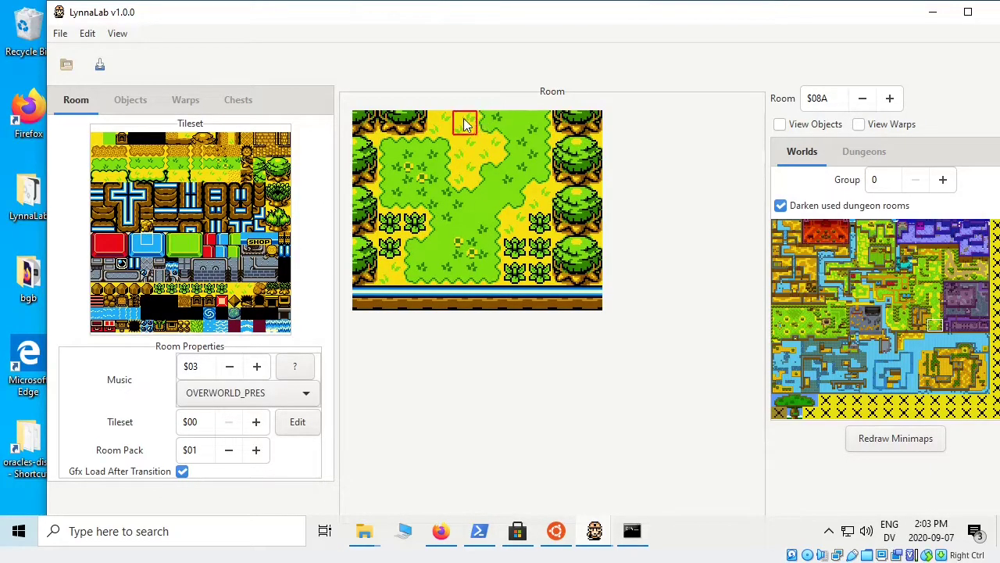
mouse_move(463, 125)
left_mouse_down()
mouse_move(442, 123)
mouse_move(547, 125)
left_mouse_up()
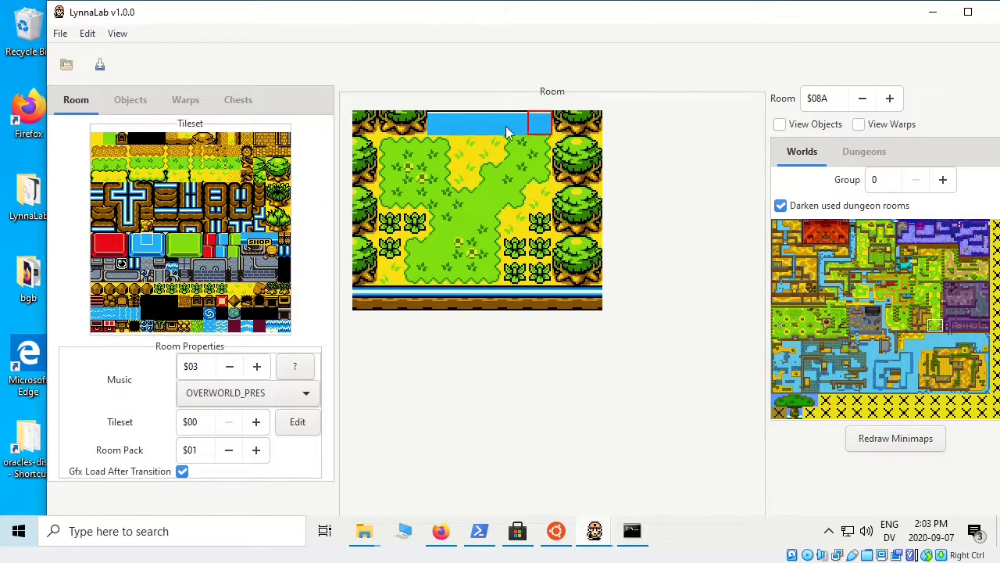
left_click(143, 243)
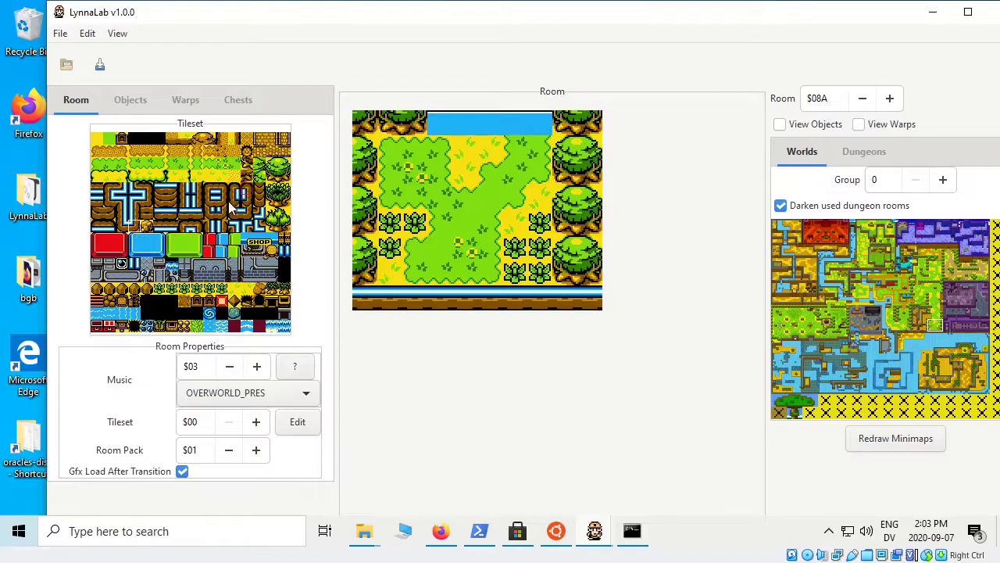
left_click(414, 123)
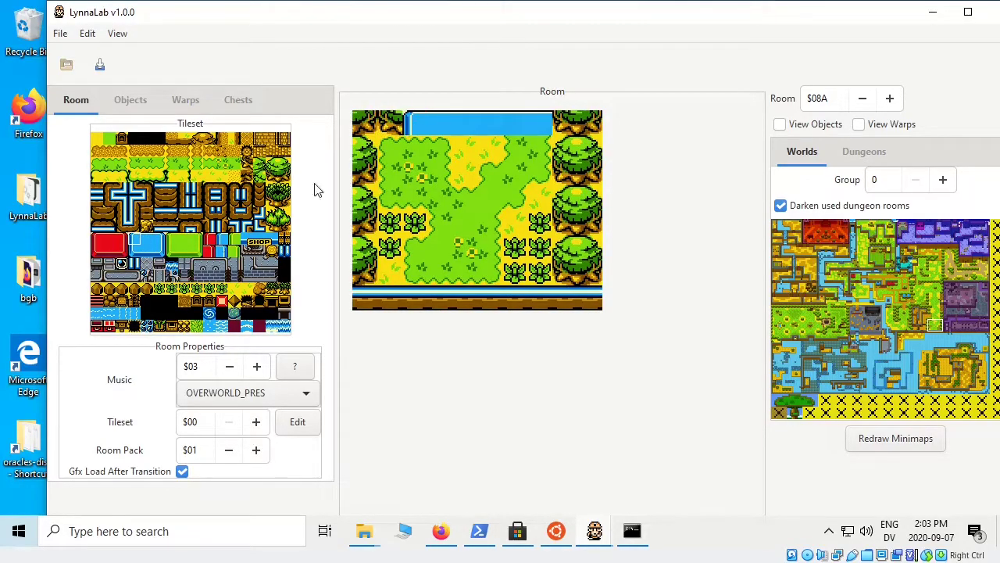
left_click(564, 122)
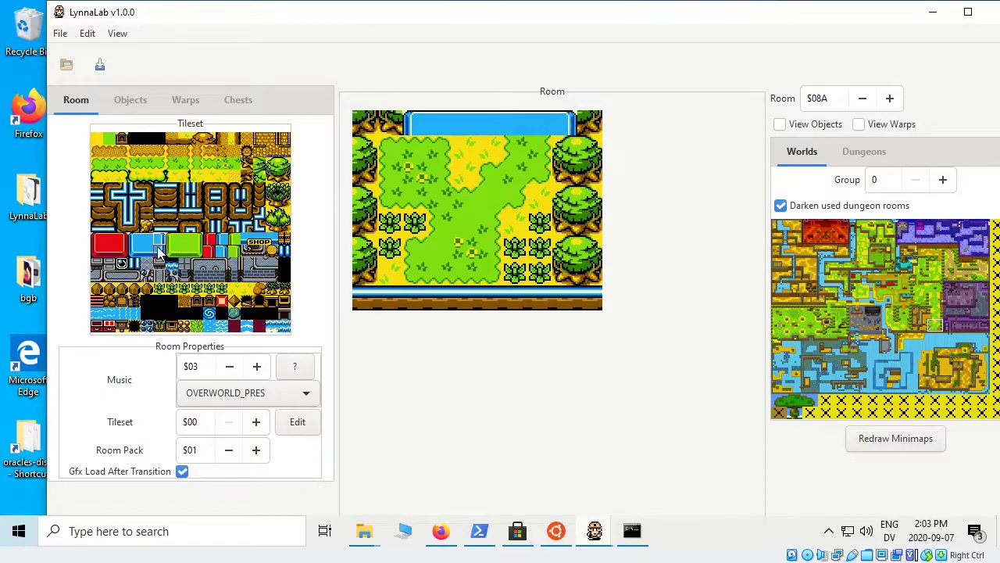
left_click(564, 148)
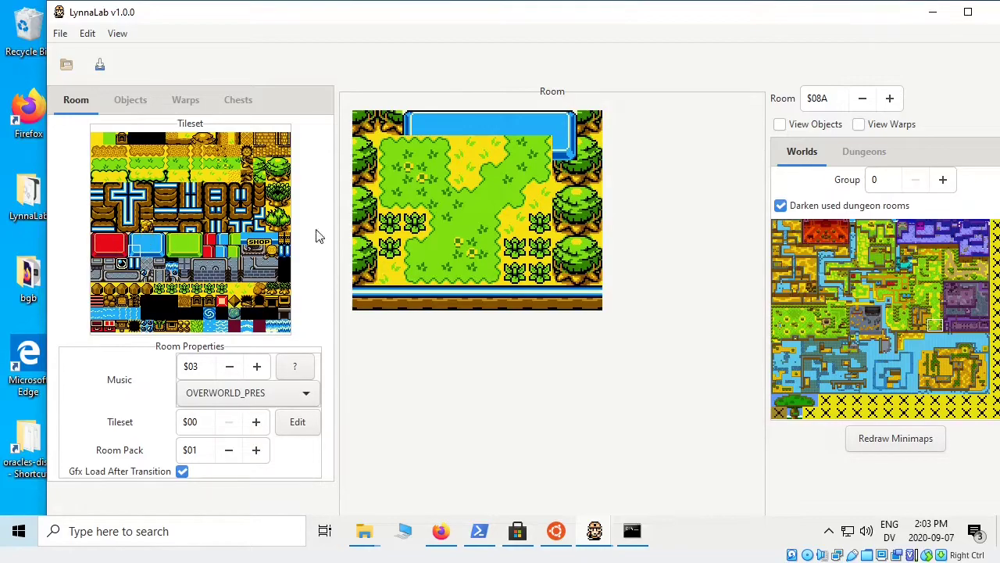
left_click(415, 148)
left_click(143, 258)
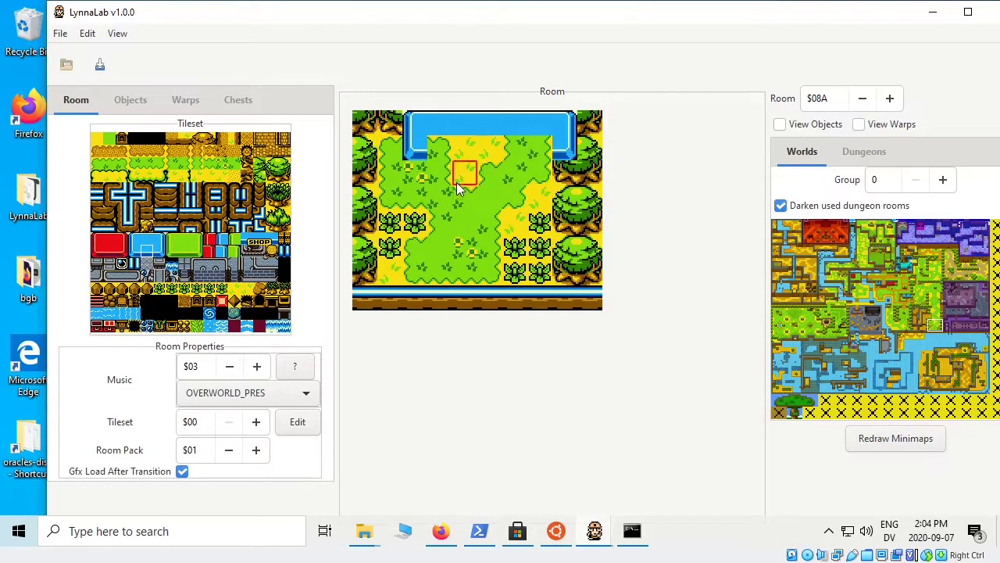
left_click_drag(439, 147, 544, 147)
- Paint a brown wooden wall under the roof with a door in its middle
left_click(154, 311)
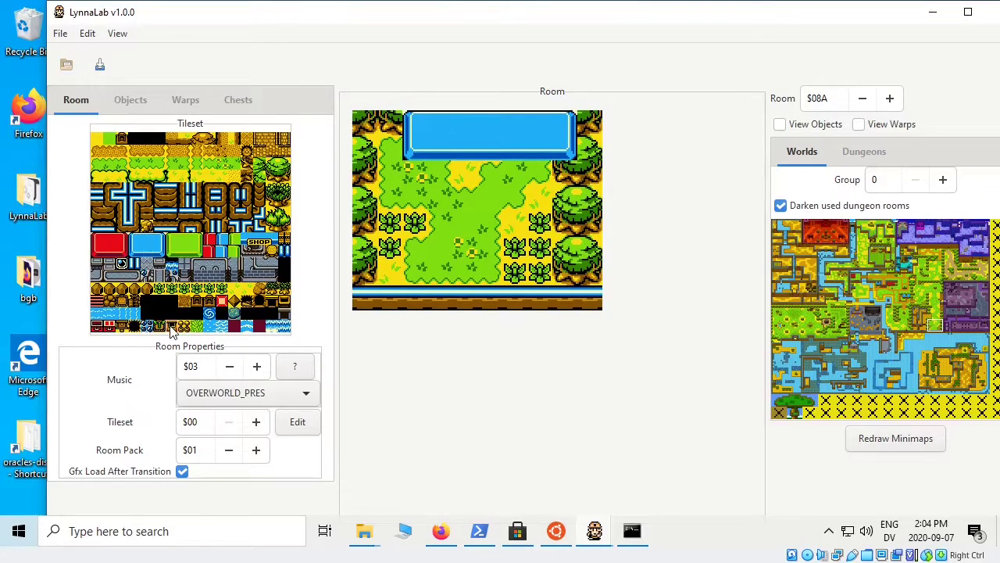
left_click_drag(414, 172, 444, 172)
left_click_drag(512, 172, 565, 172)
left_click(465, 172)
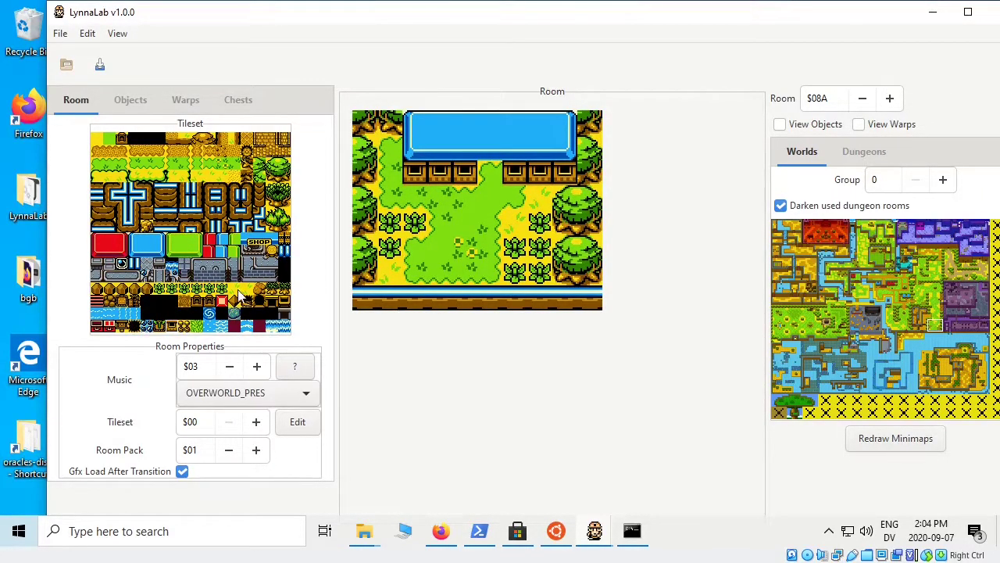
left_click(270, 304)
left_click(490, 173)
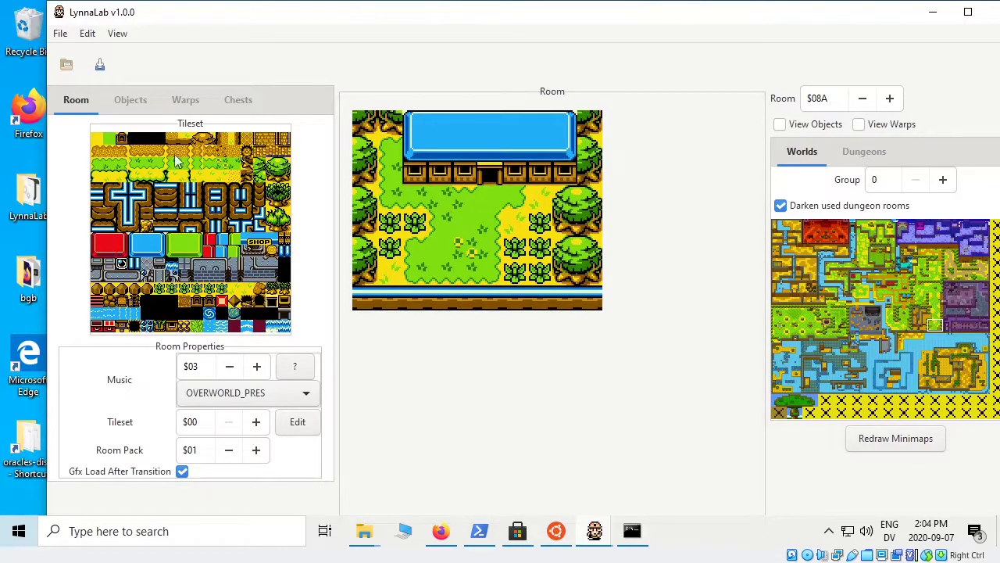
left_click(187, 103)
- Add a standard warp to room $08A from the Warps tab
right_click(189, 143)
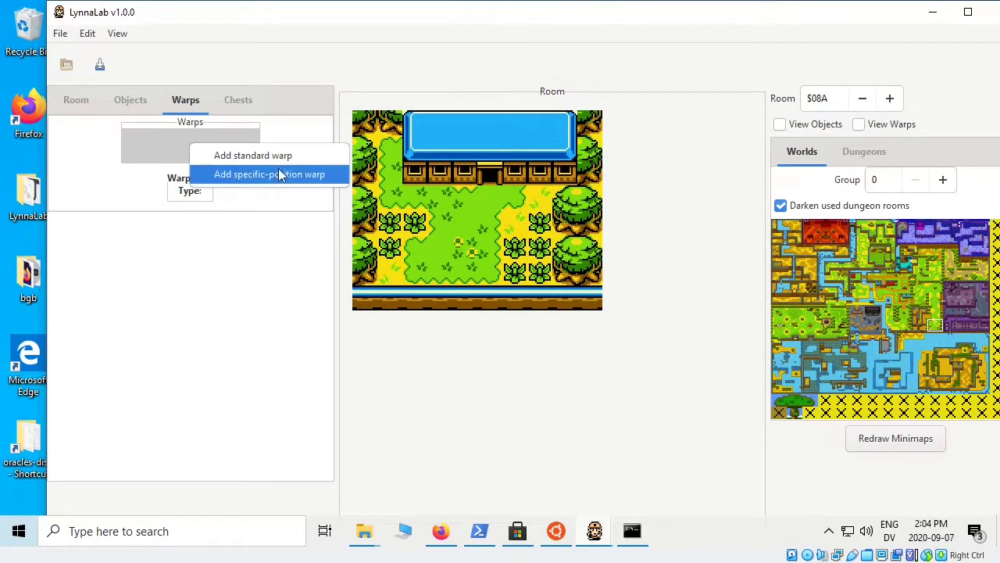
left_click(274, 155)
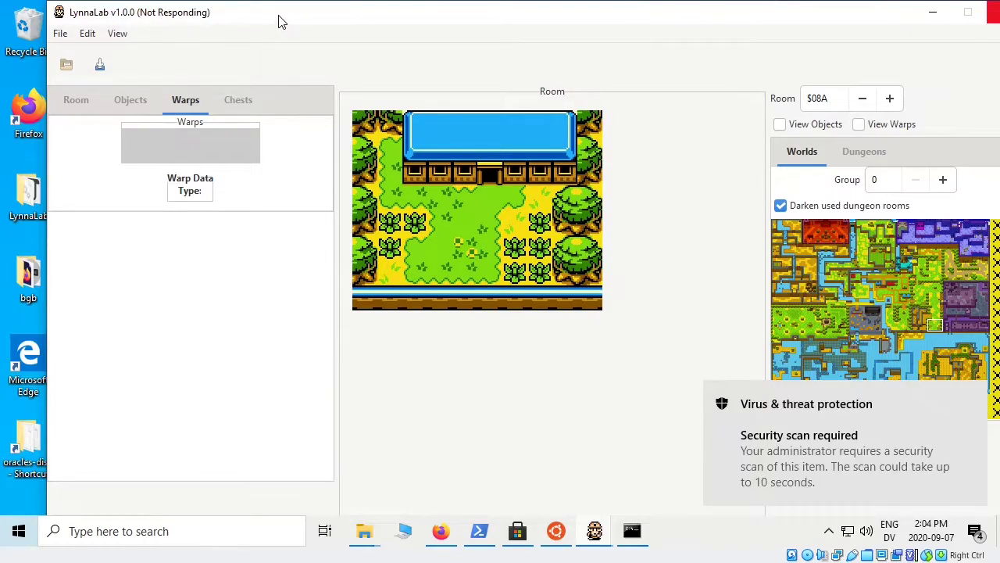
left_click_drag(281, 22, 275, 21)
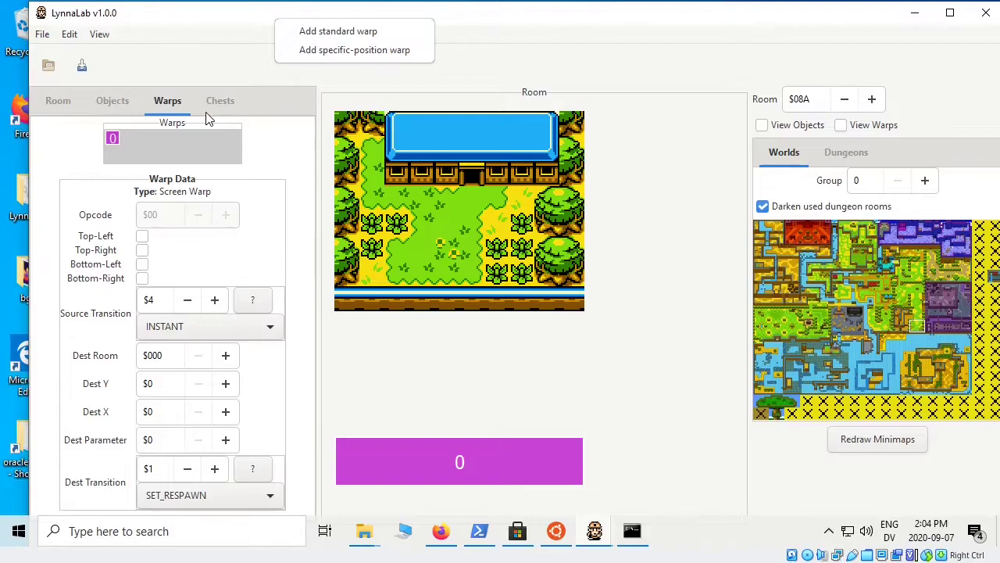
left_click(457, 484)
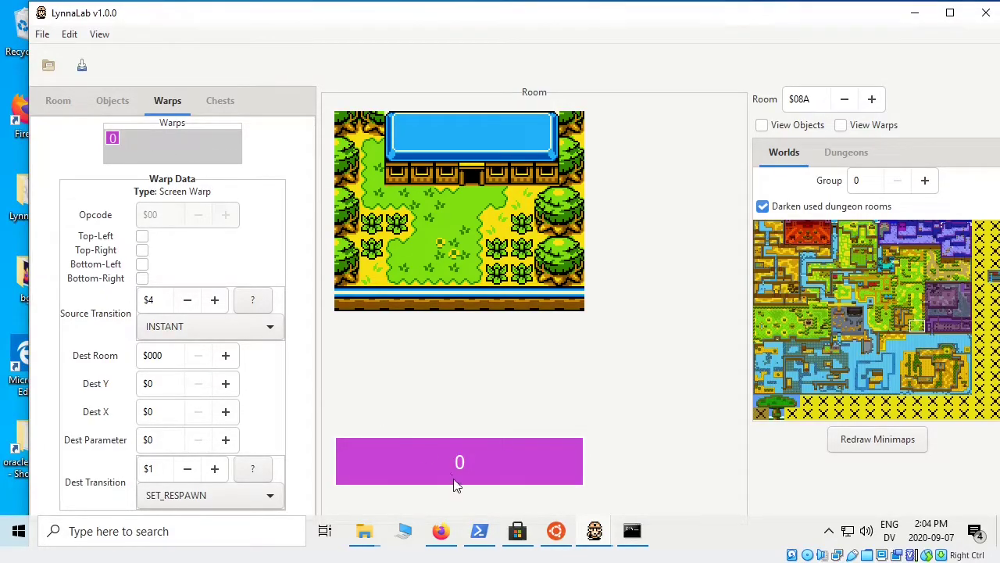
- Set the warp's destination to room $054 at Y $4, X $5, then return to the Room view
left_click(176, 355)
key("End")
key("Tab")
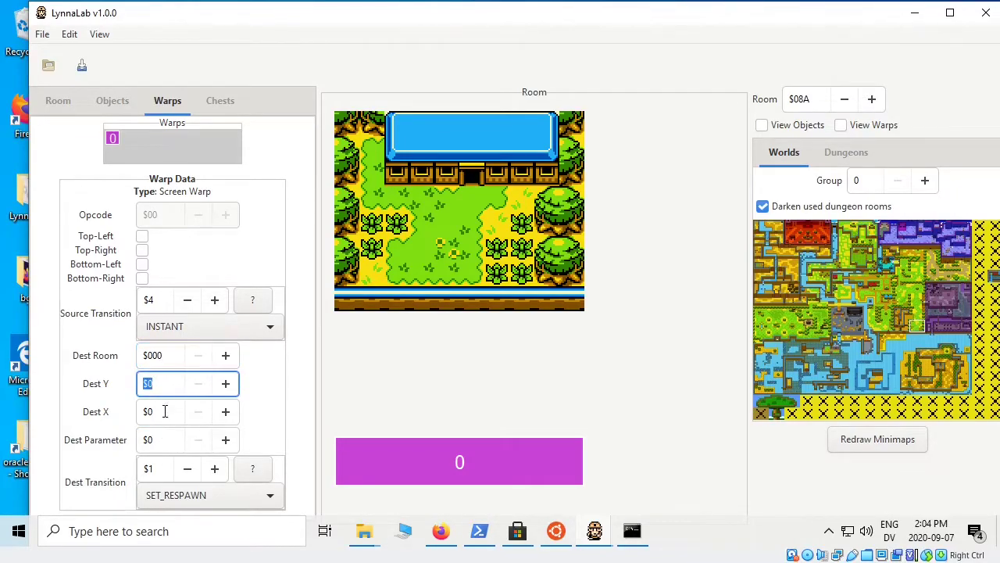
key("Tab")
left_click(161, 391)
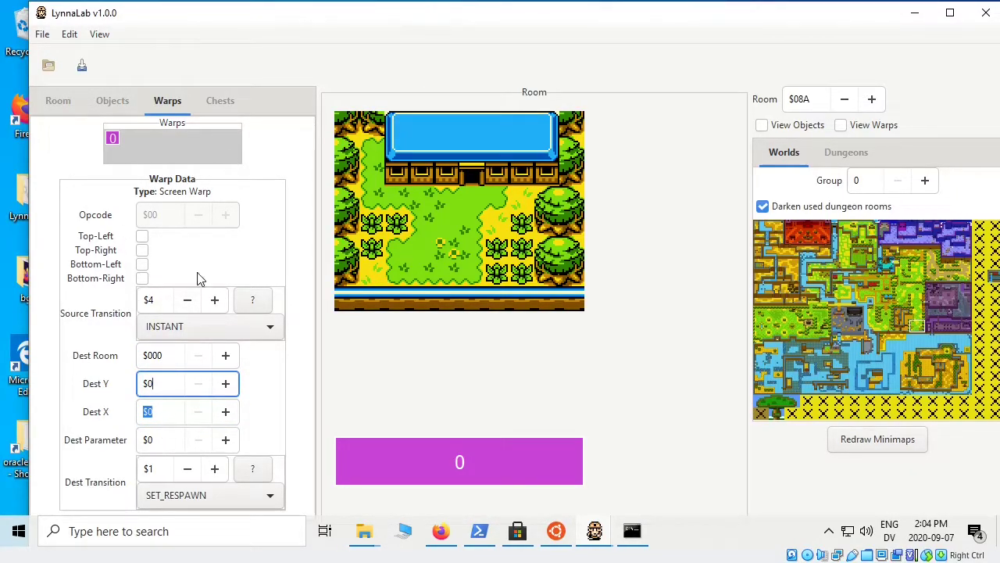
left_click(168, 418)
left_click(172, 356)
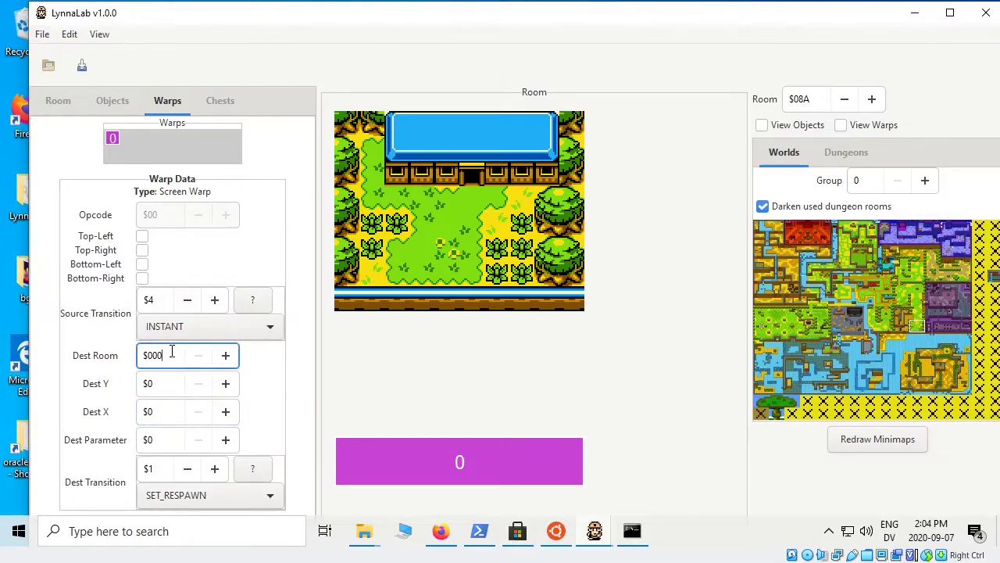
left_click_drag(172, 356, 144, 354)
left_click(154, 384)
type("4")
key("Tab")
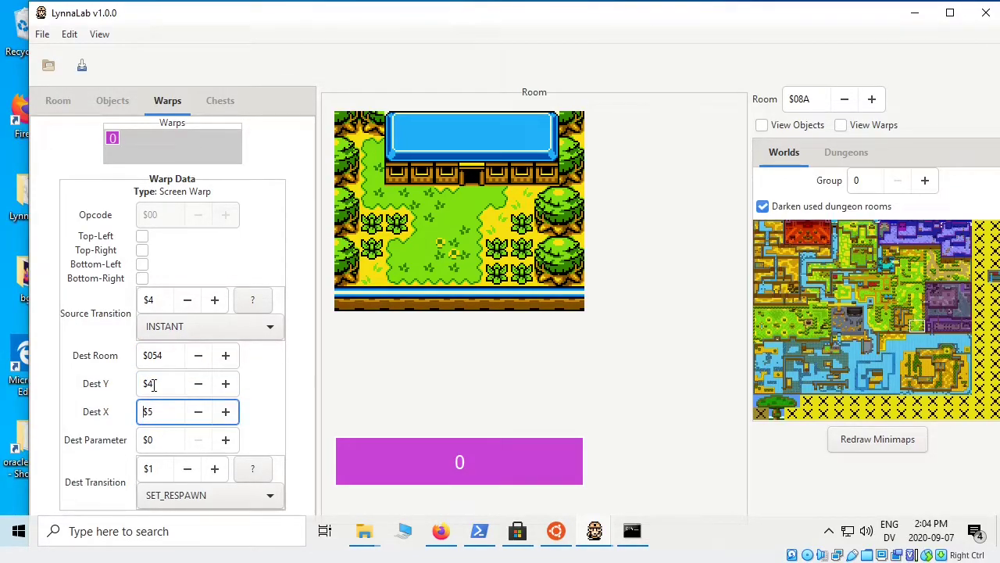
left_click(60, 101)
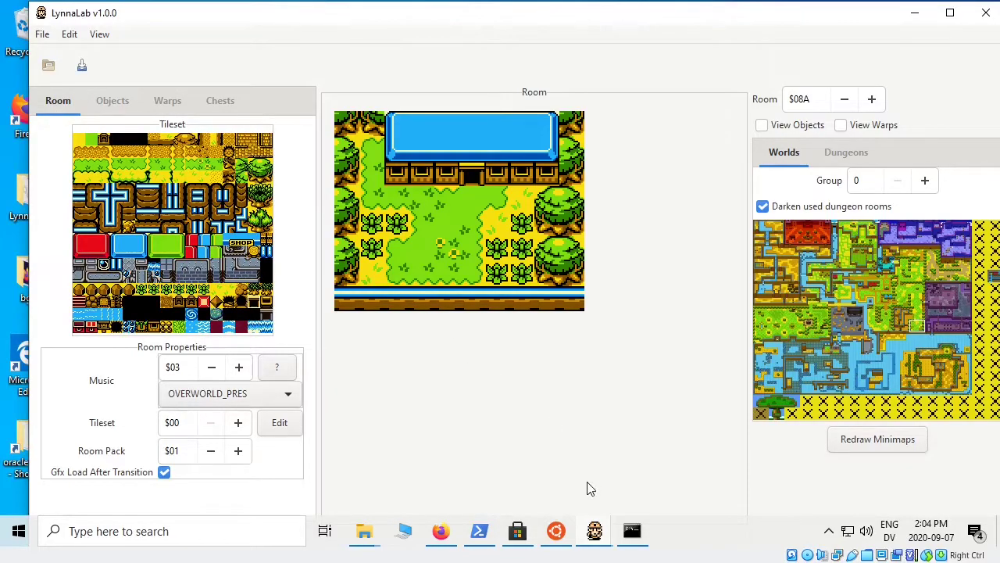
- Rebuild ages.gbc with make and check the output for room $08A and warpData changes
left_click(556, 538)
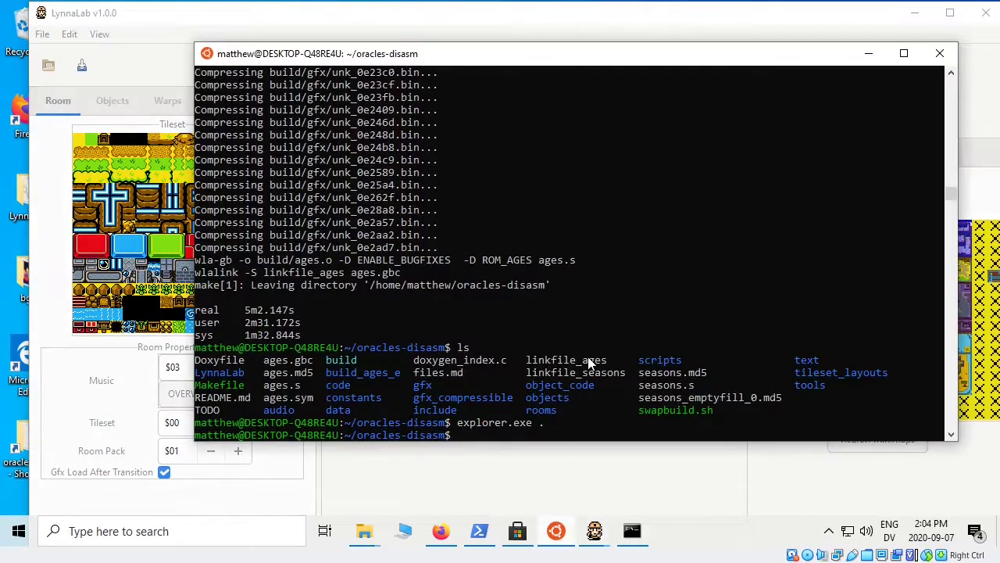
type("make")
key("Return")
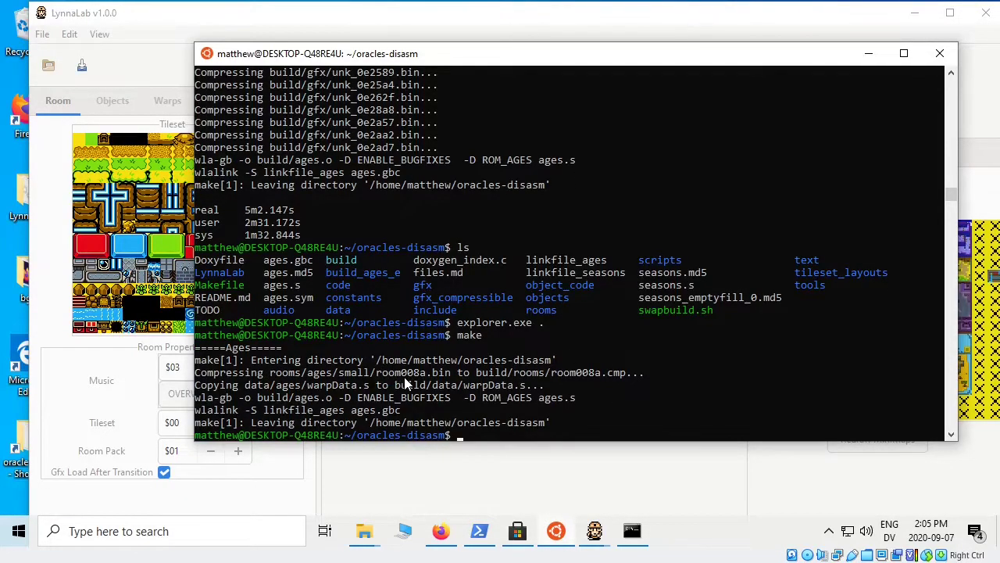
left_click(868, 53)
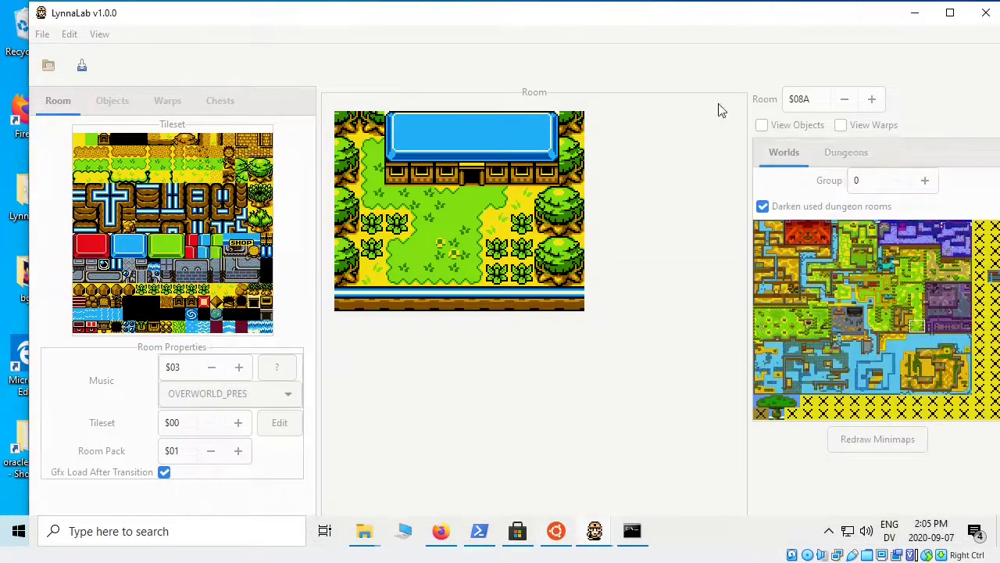
left_click_drag(818, 98, 799, 100)
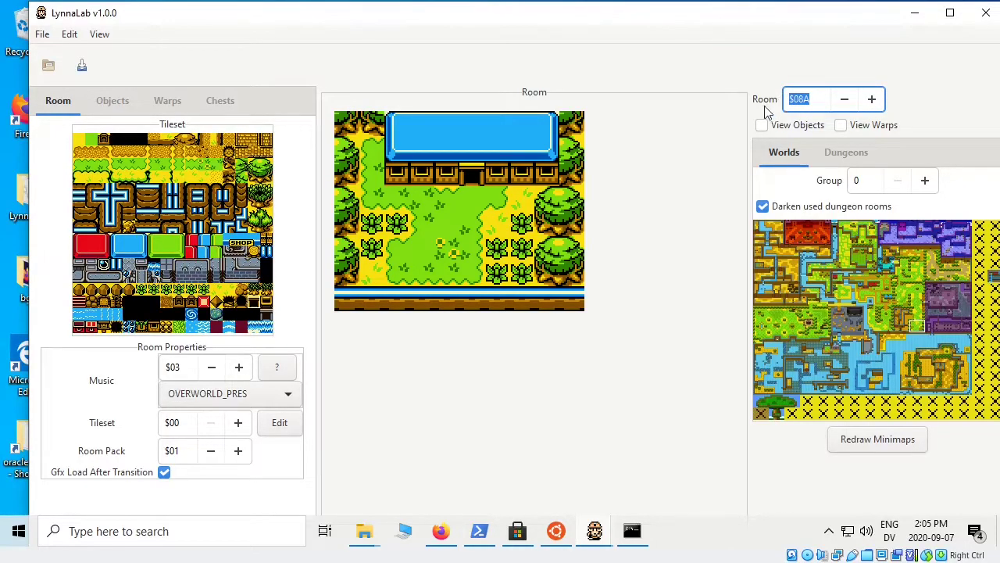
left_click(811, 108)
left_click(557, 532)
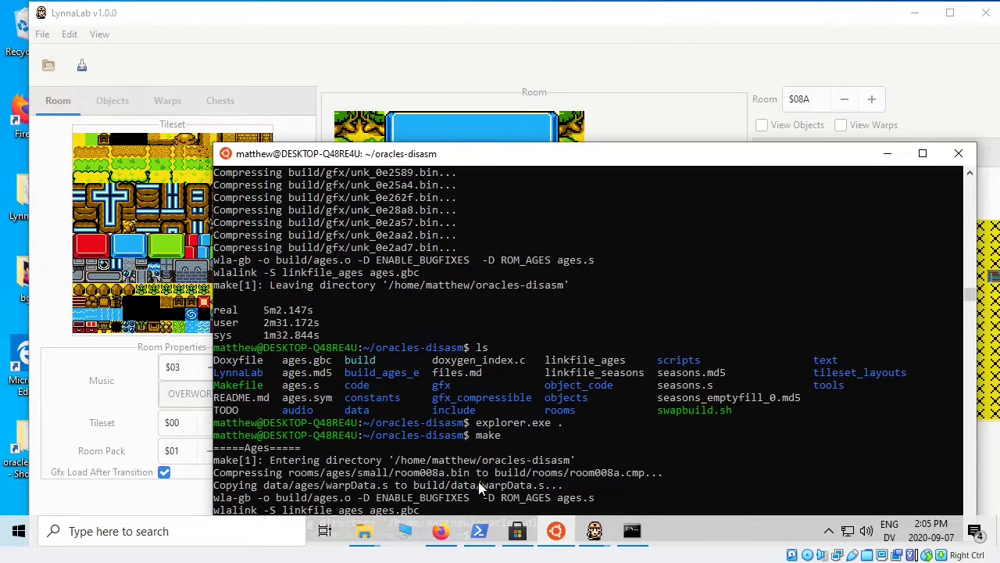
left_click_drag(477, 488, 531, 488)
left_click(608, 473)
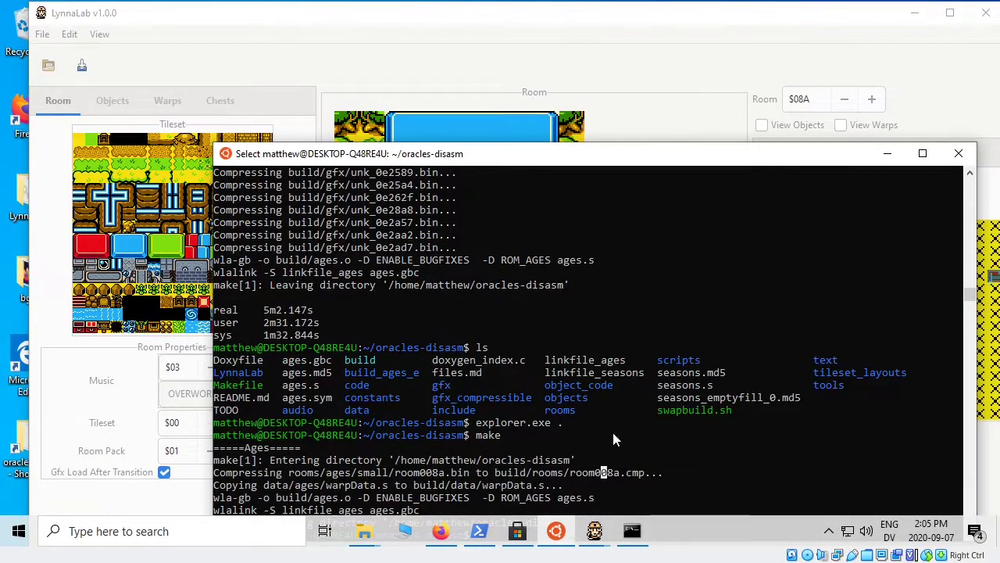
- Run git status to list room008a and warpData as modified files
left_click(665, 384)
left_click_drag(528, 153, 489, 83)
scroll(547, 261, "down", 1)
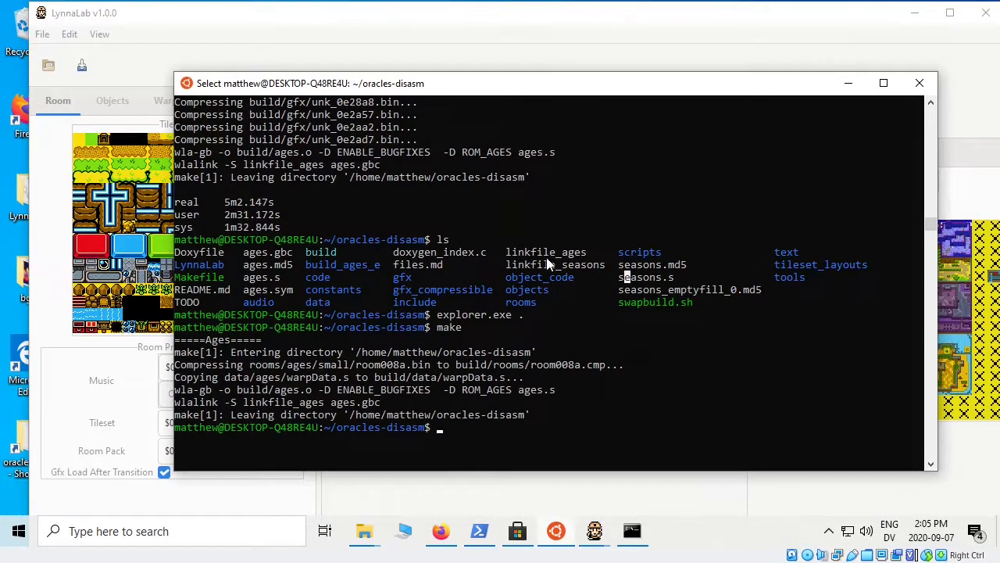
type("git")
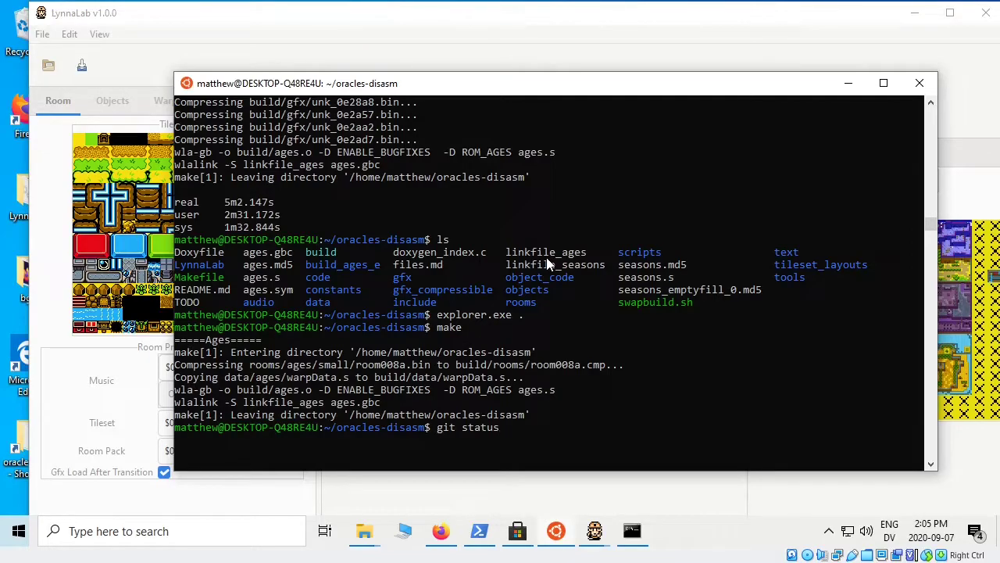
type(" status")
key("Return")
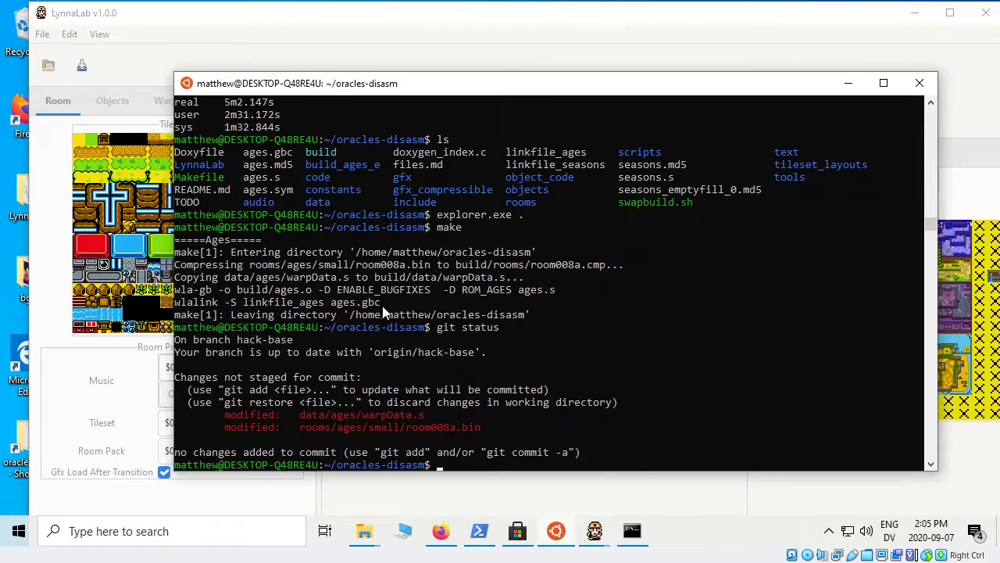
left_click(395, 314)
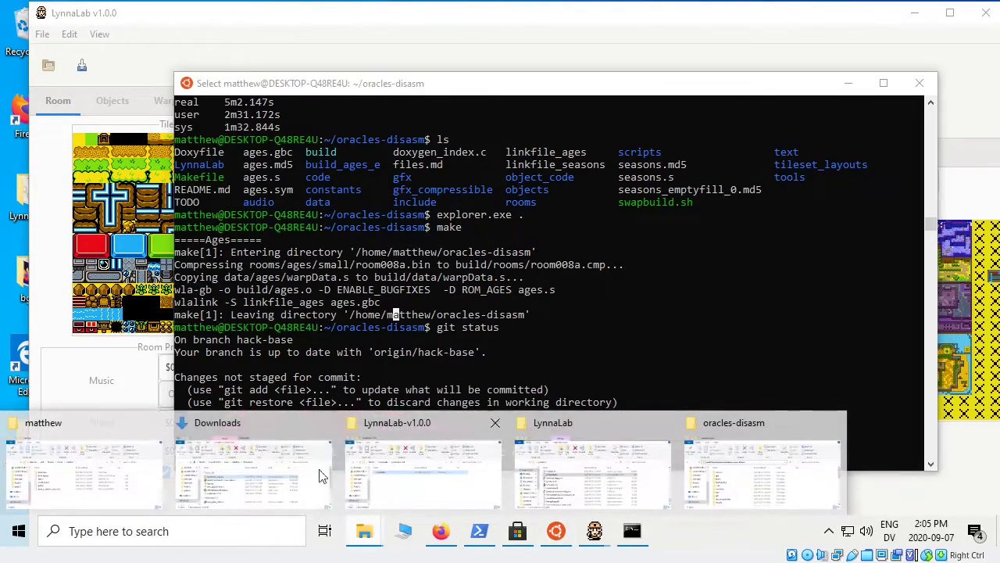
- Open the oracles-disasm folder from the desktop and locate the built ages.gbc ROM
left_click(916, 14)
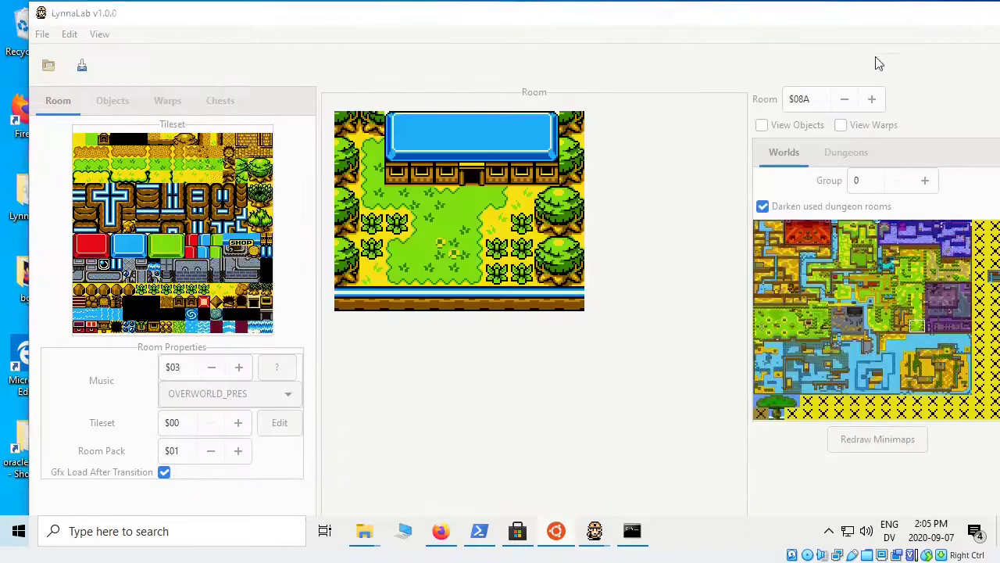
left_click(848, 83)
double_click(26, 477)
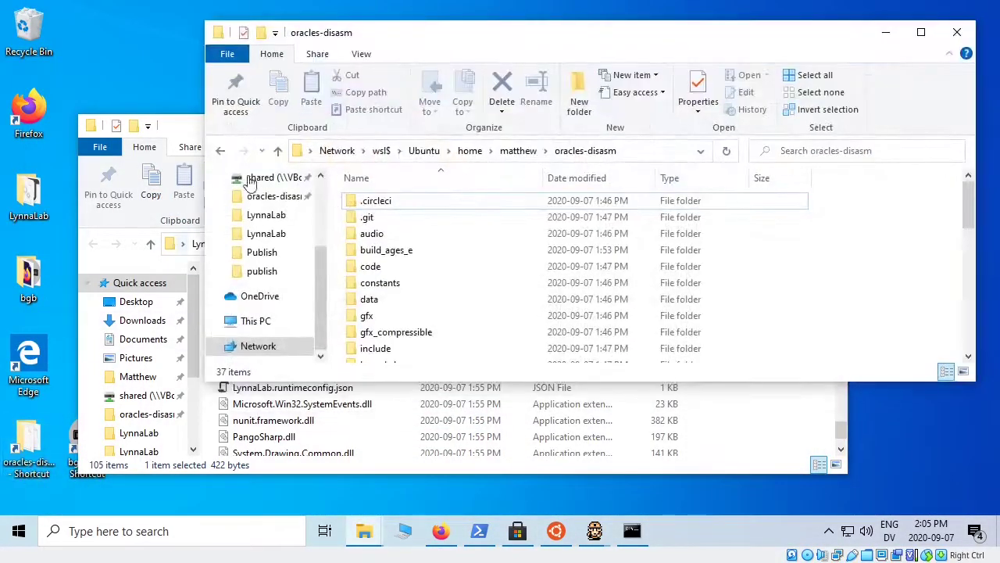
left_click(440, 291)
scroll(452, 280, "down", 5)
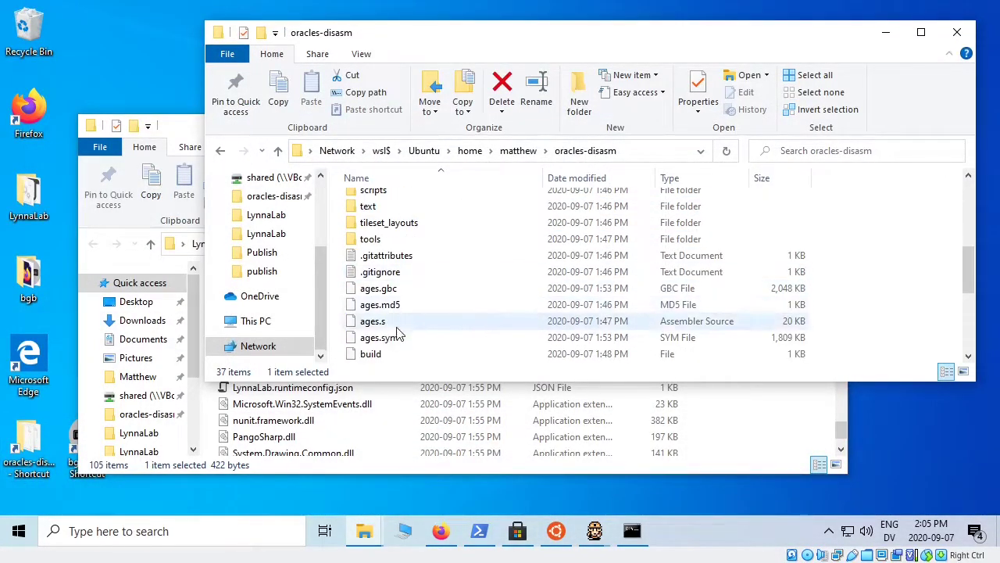
left_click(342, 302, "shift")
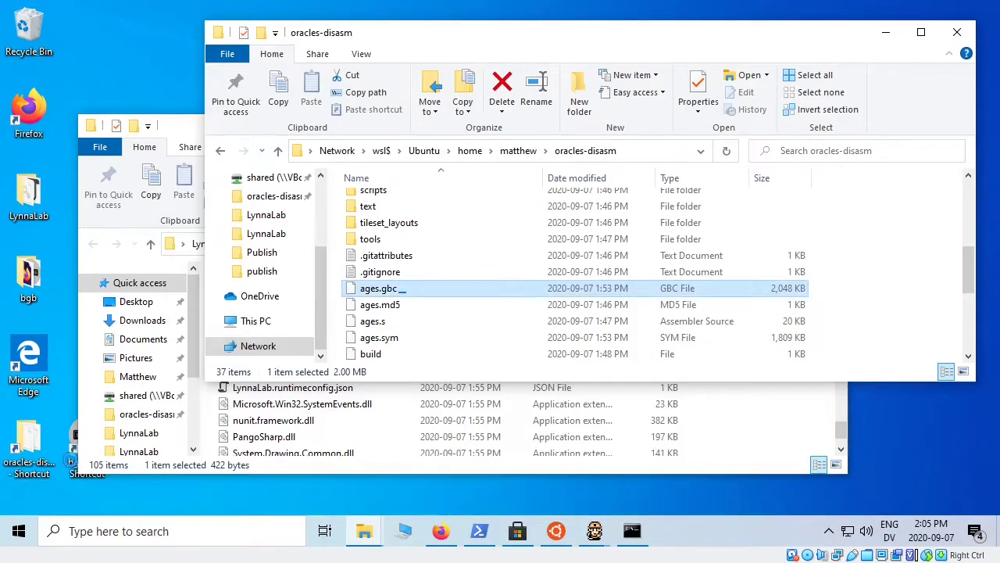
scroll(469, 312, "down", 5)
scroll(539, 321, "up", 8)
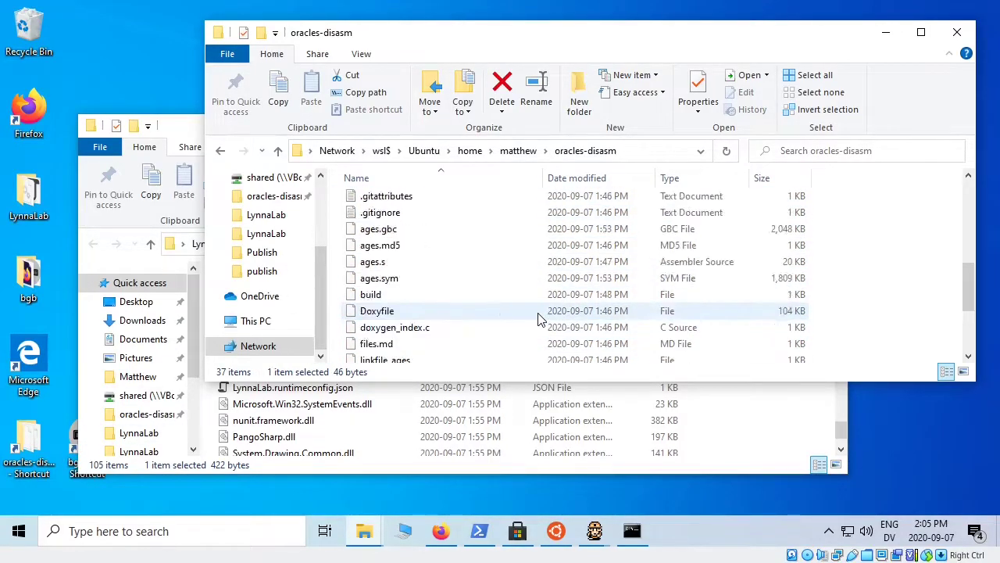
- Drop ages.gbc onto the bgb shortcut to launch it in the emulator
left_click(167, 131)
left_click(758, 125)
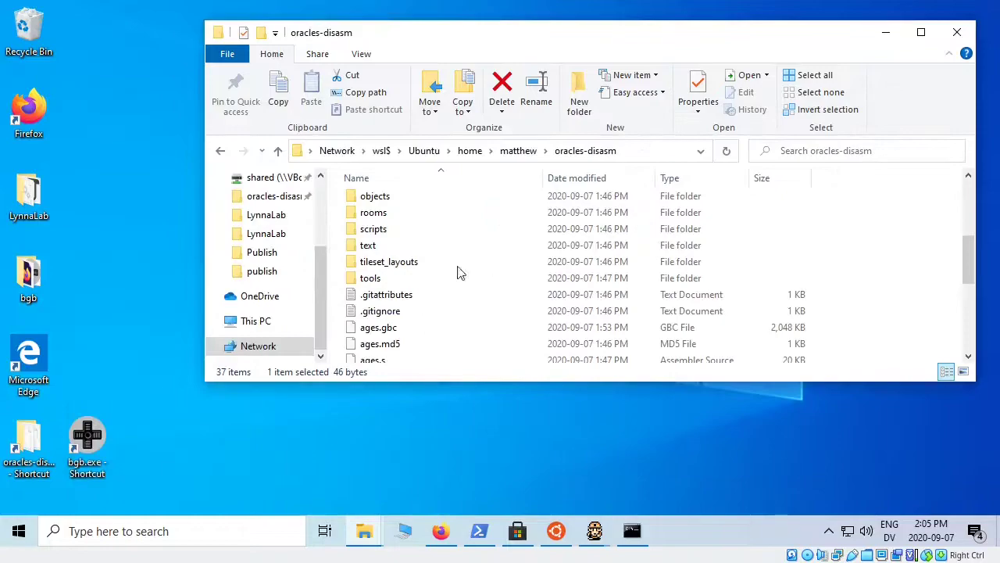
left_click(410, 332)
left_click_drag(418, 338, 98, 467)
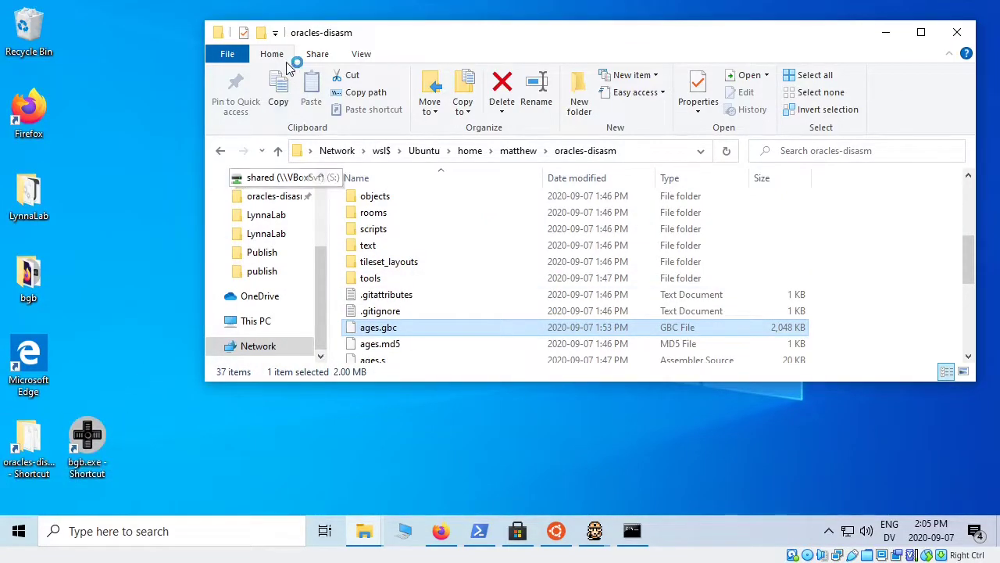
left_click(637, 294)
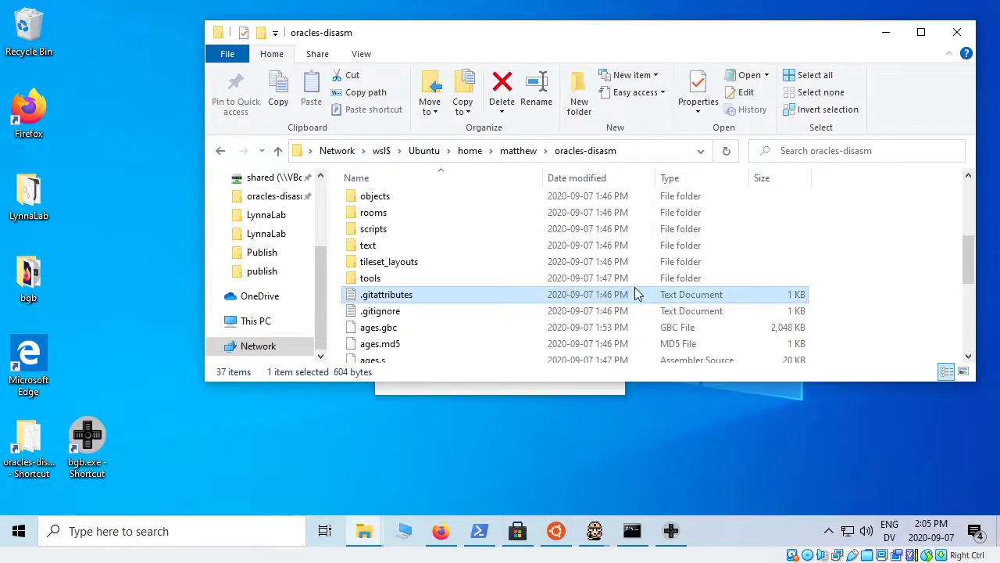
left_click(583, 389)
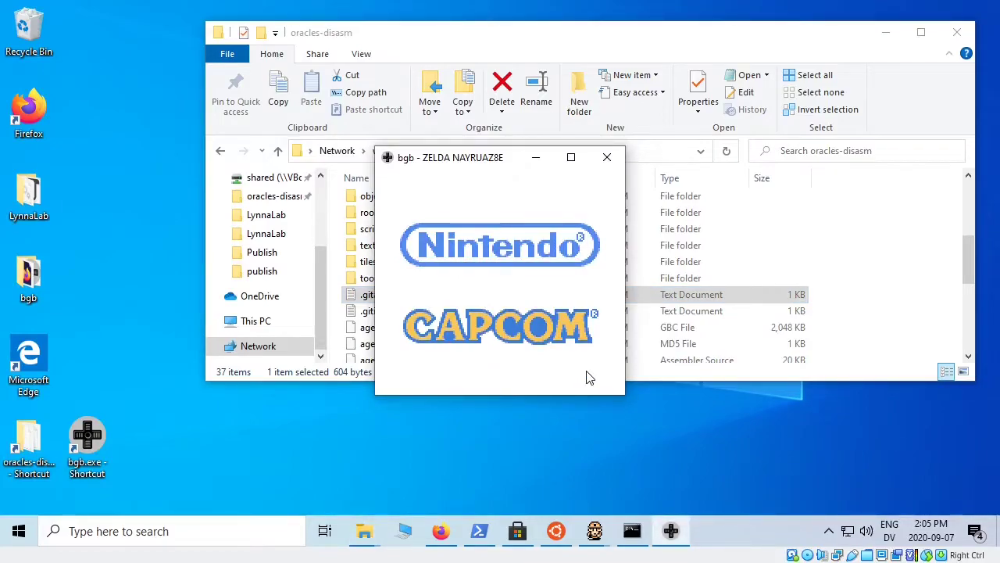
- Skip the title screens and create a new save file named A
key("Return")
key("Return")
key("Return")
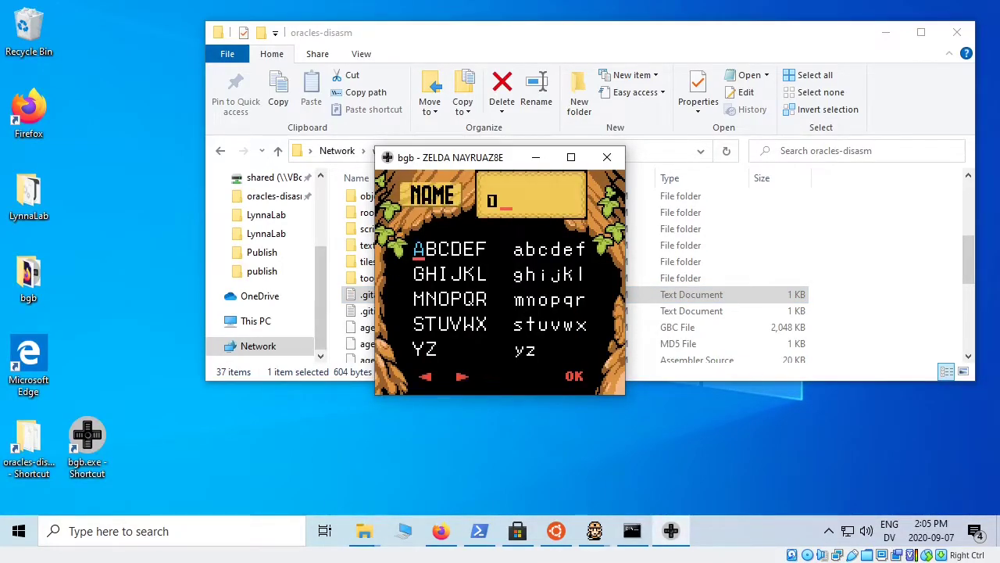
key("s")
key("Return")
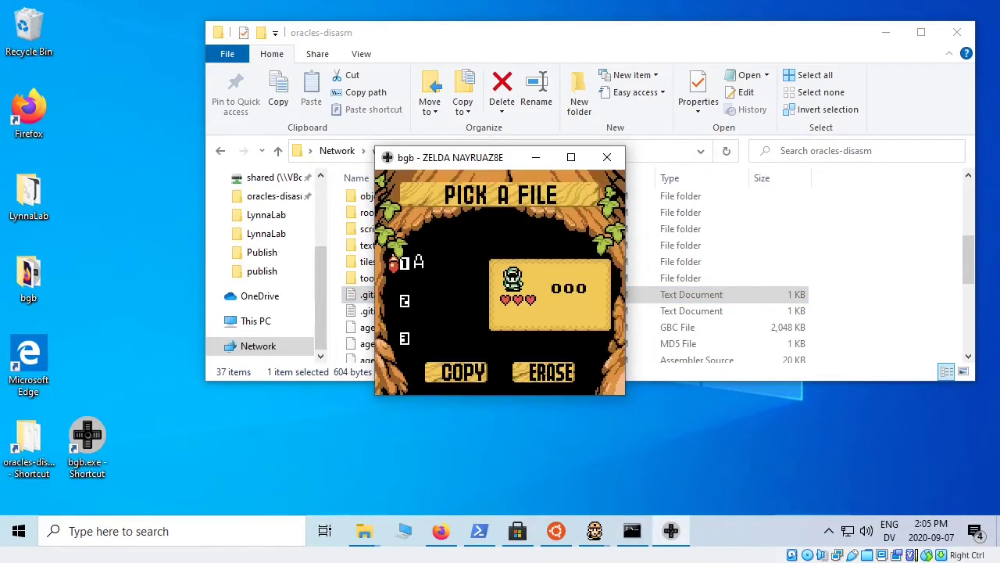
key("Return")
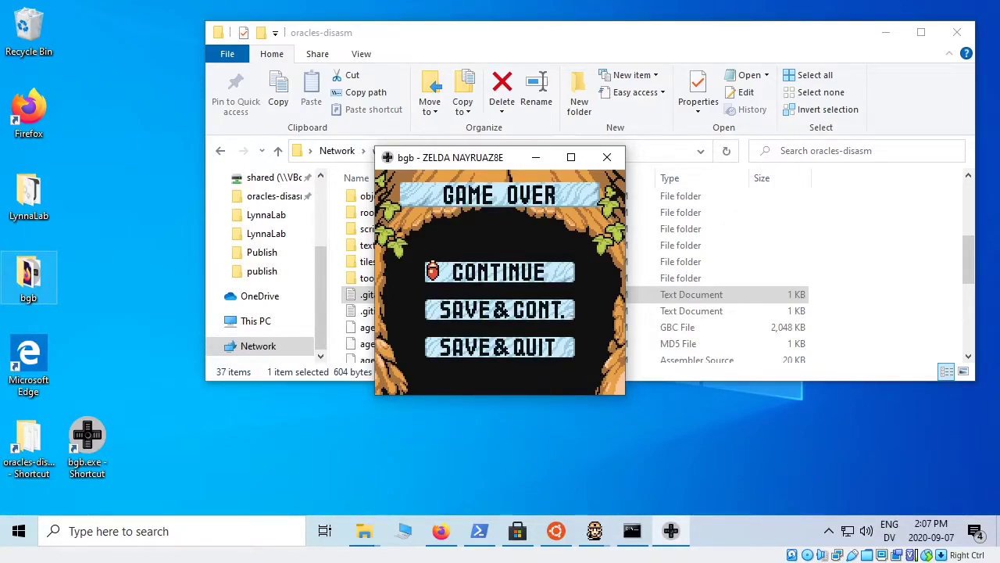
- Check the LynnaLab room editor briefly, then minimize it to return to bgb
left_click(594, 530)
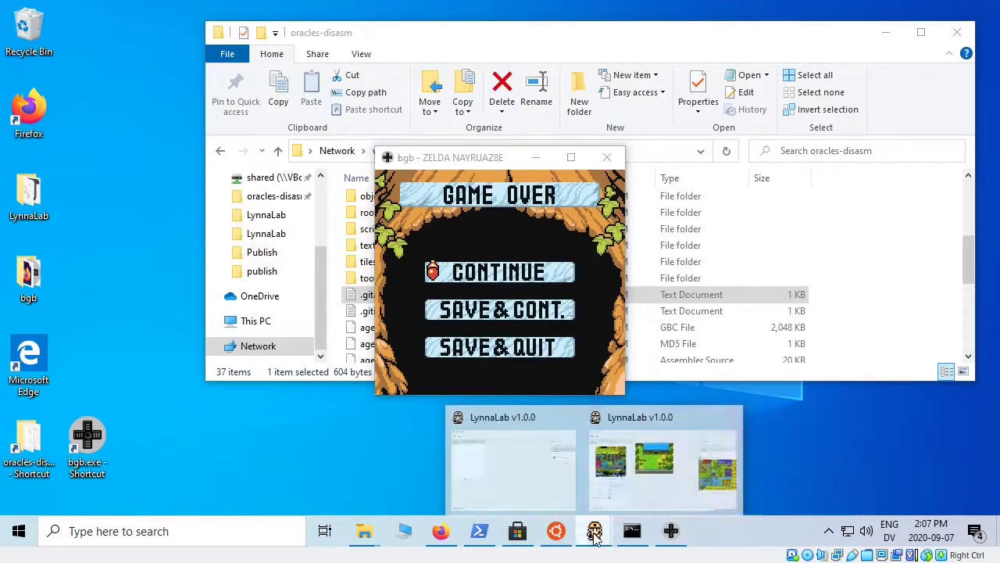
left_click(636, 485)
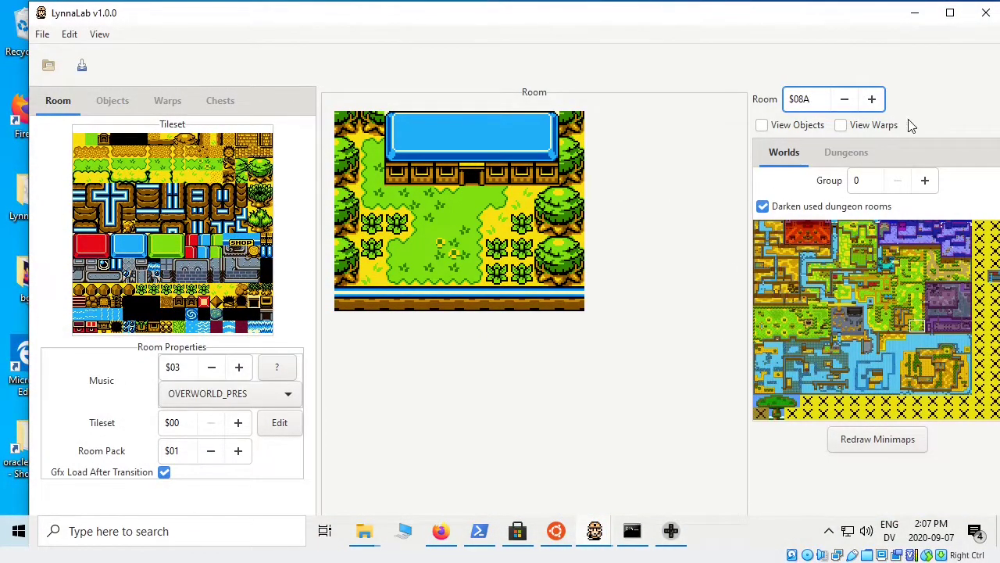
left_click(916, 13)
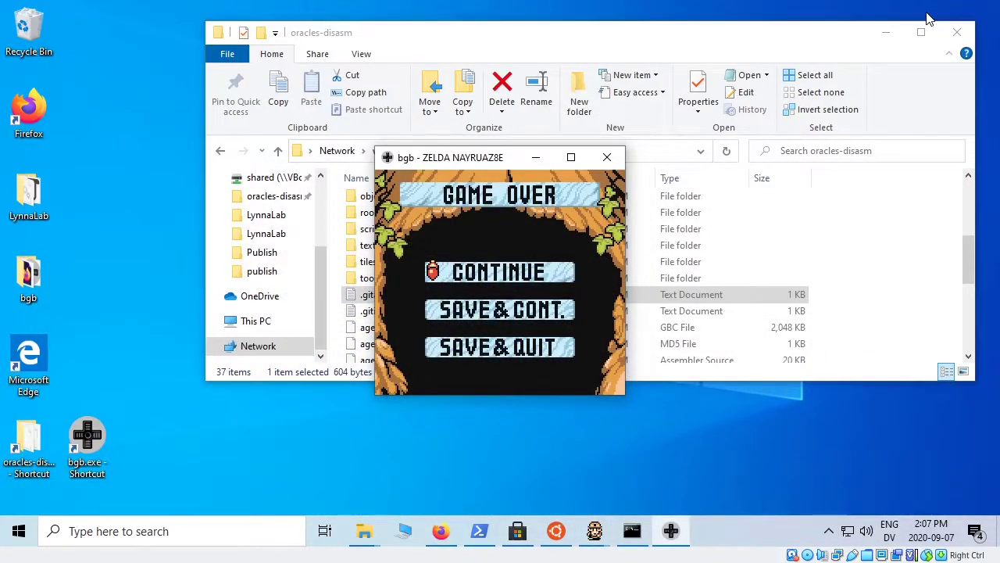